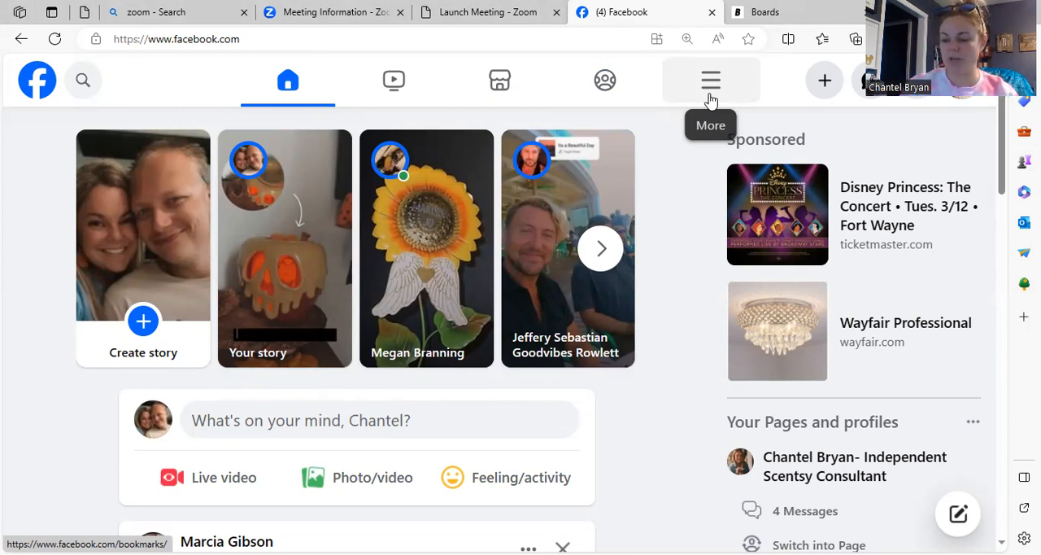
# Step: Open the form for creating a new group from the Groups section
pyautogui.click(711, 96)
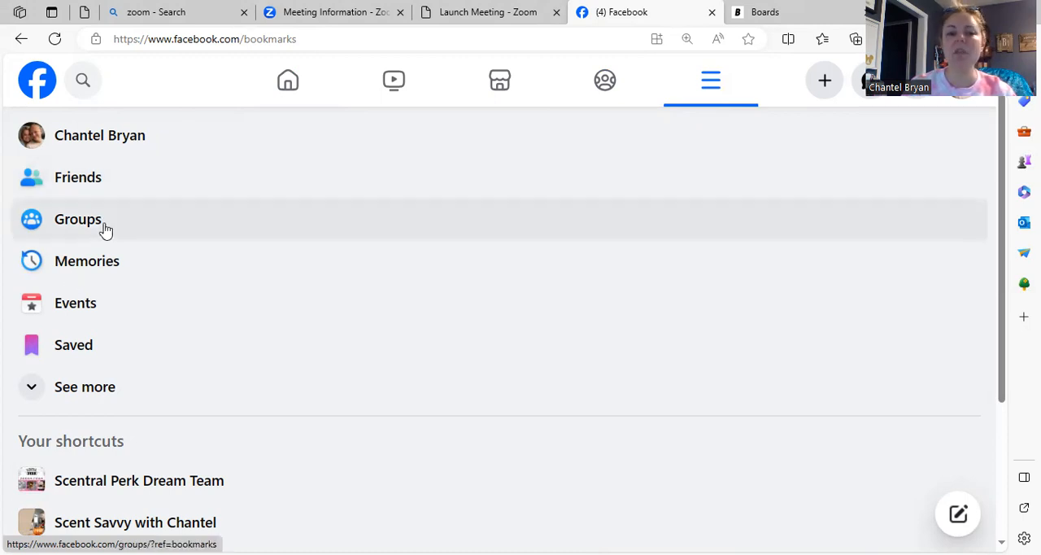
pyautogui.click(105, 230)
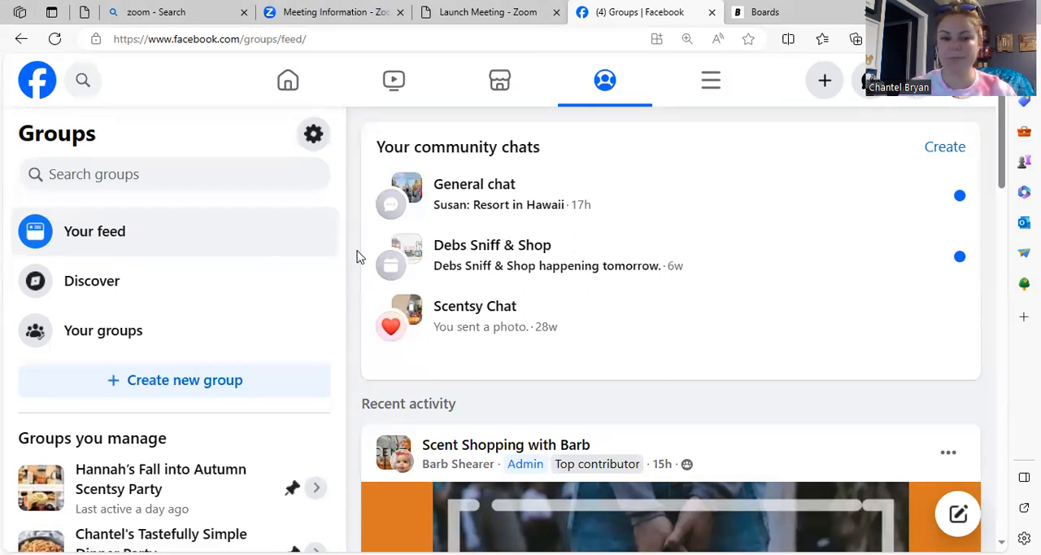
pyautogui.click(190, 393)
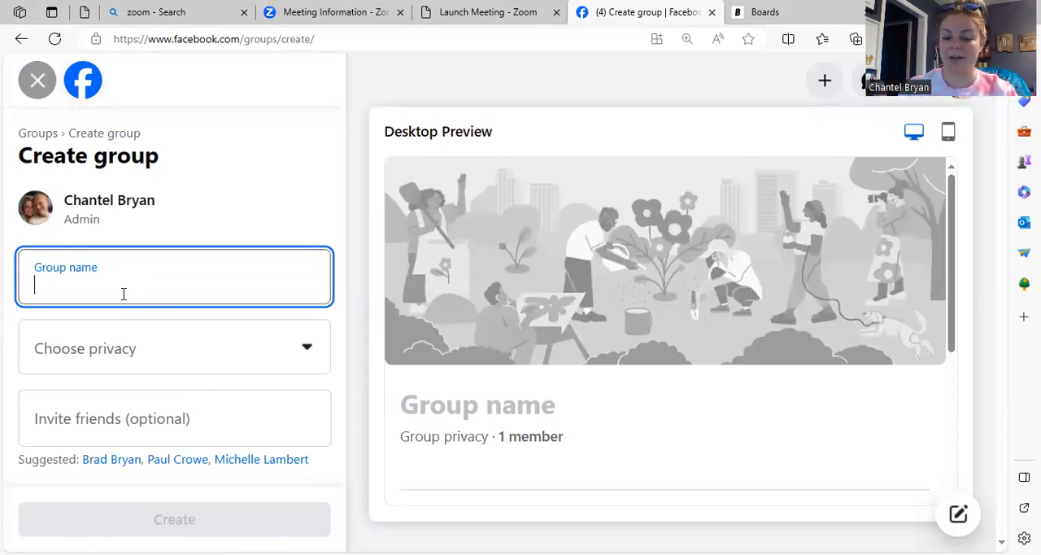
# Step: Name the new group with the host's first name followed by "Fall Scentsy Bash"
pyautogui.write('Des')
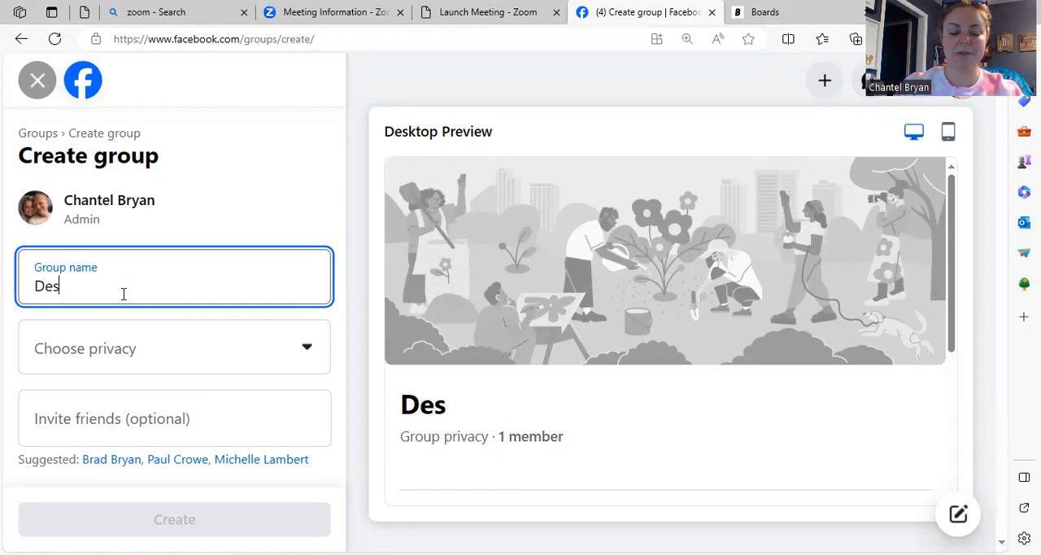
pyautogui.write('irees ')
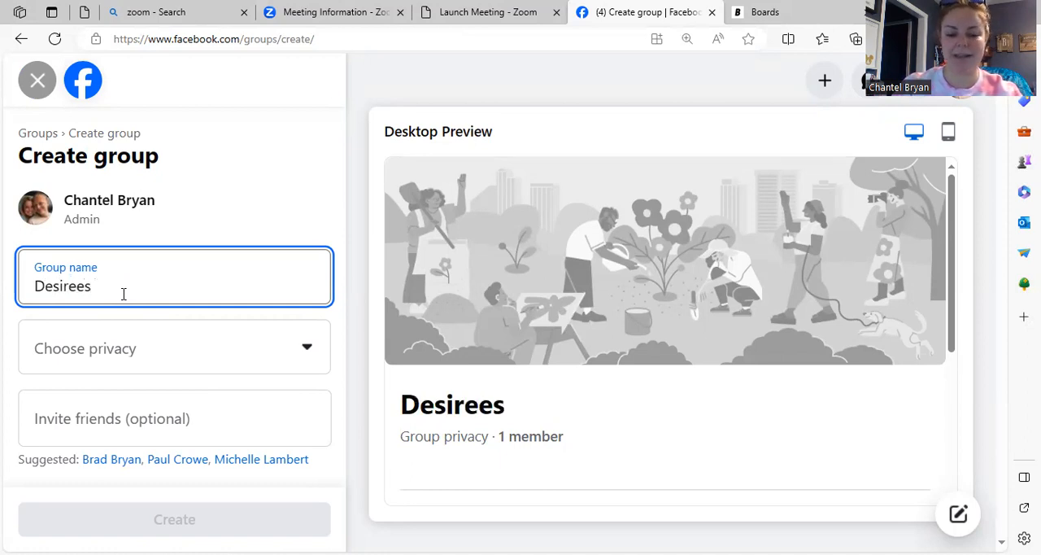
pyautogui.write('Fall Sc')
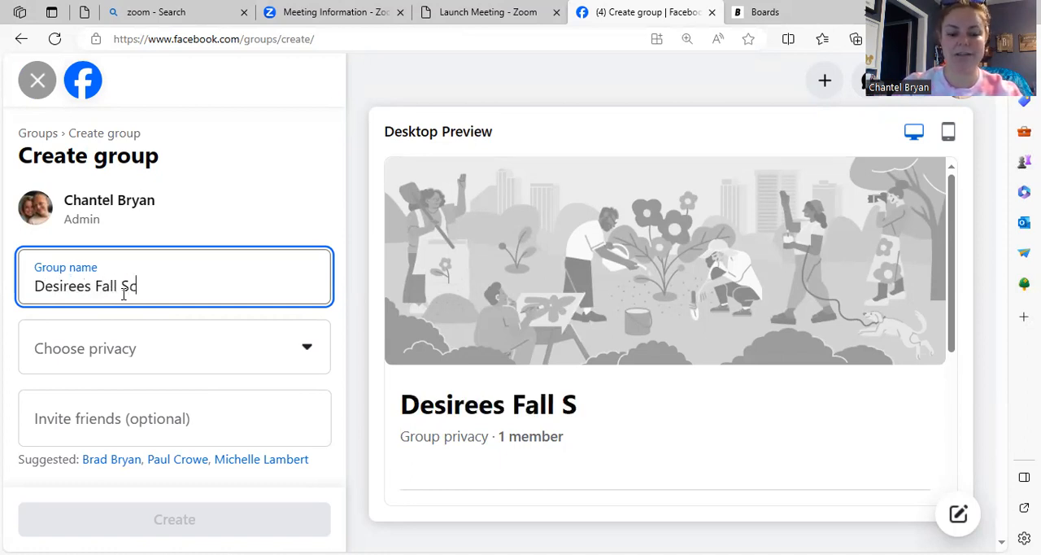
pyautogui.write('ets')
pyautogui.press('BackSpace')
pyautogui.press('BackSpace')
pyautogui.write('n')
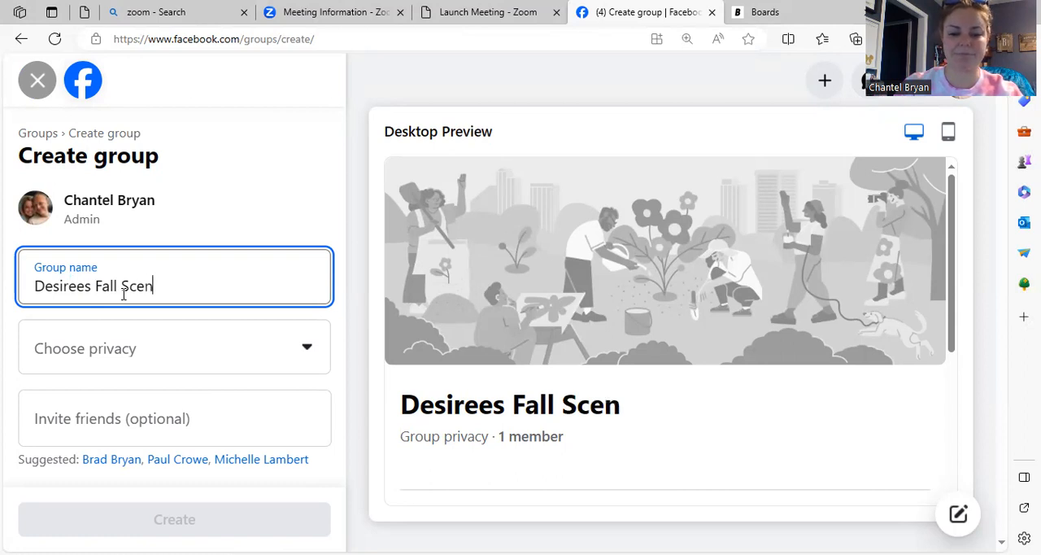
pyautogui.write('tsy Bash')
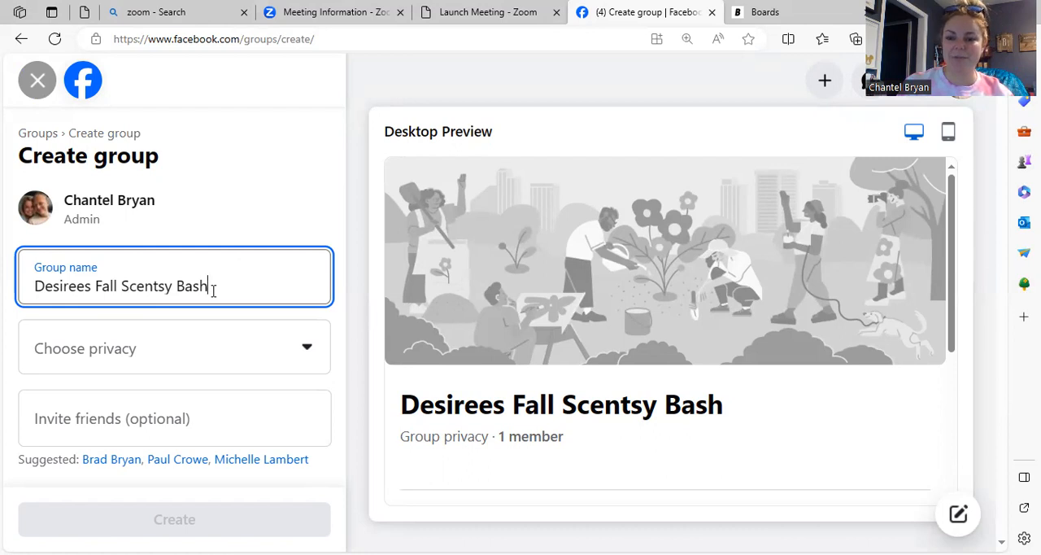
# Step: Set the group's privacy to Private with Visible visibility and create the group
pyautogui.click(128, 352)
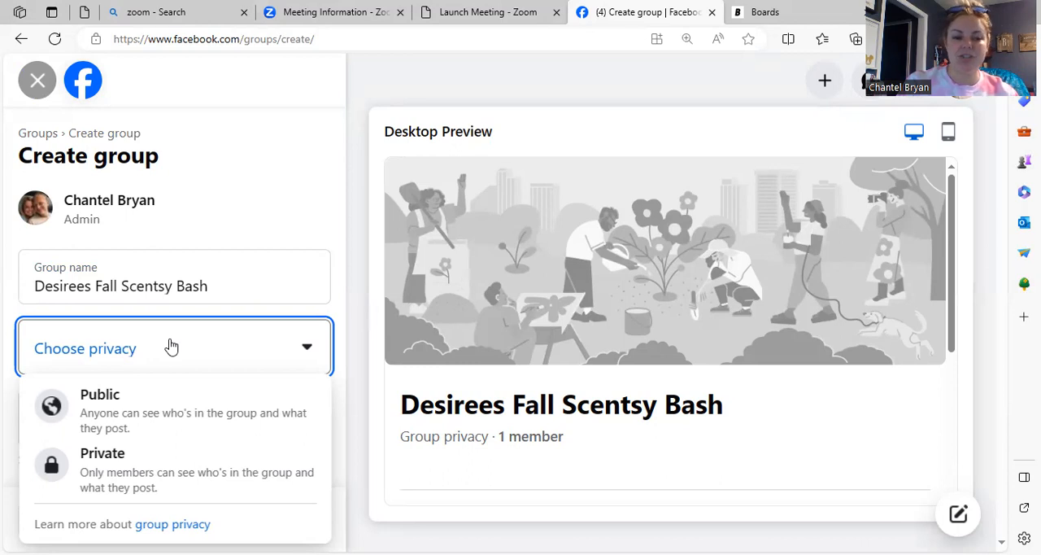
pyautogui.click(171, 468)
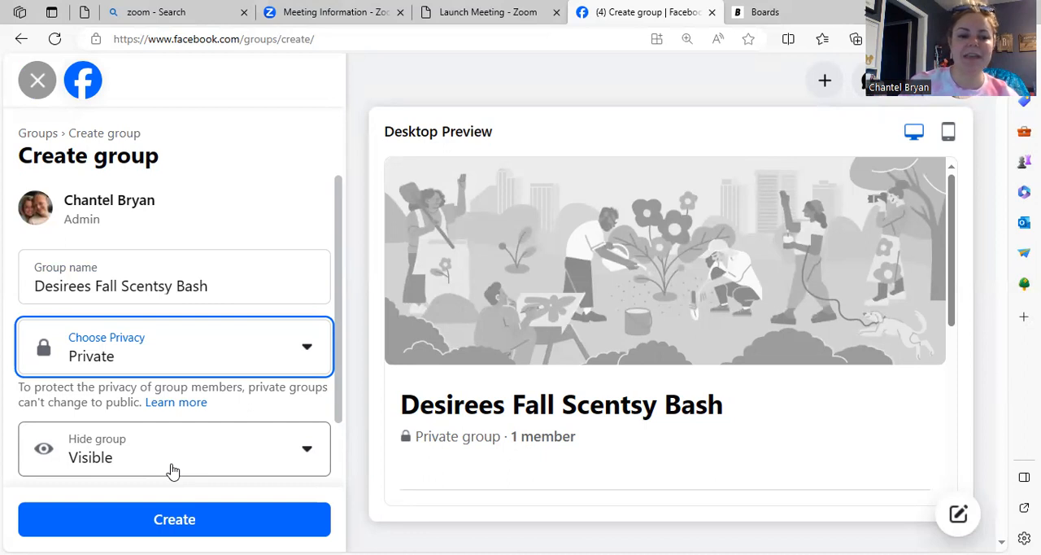
pyautogui.click(172, 470)
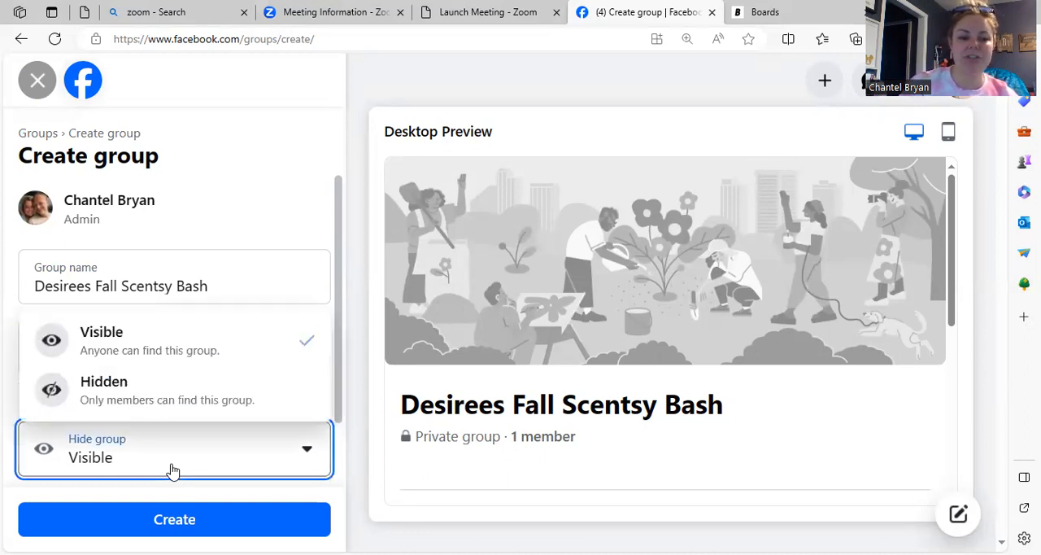
pyautogui.click(202, 347)
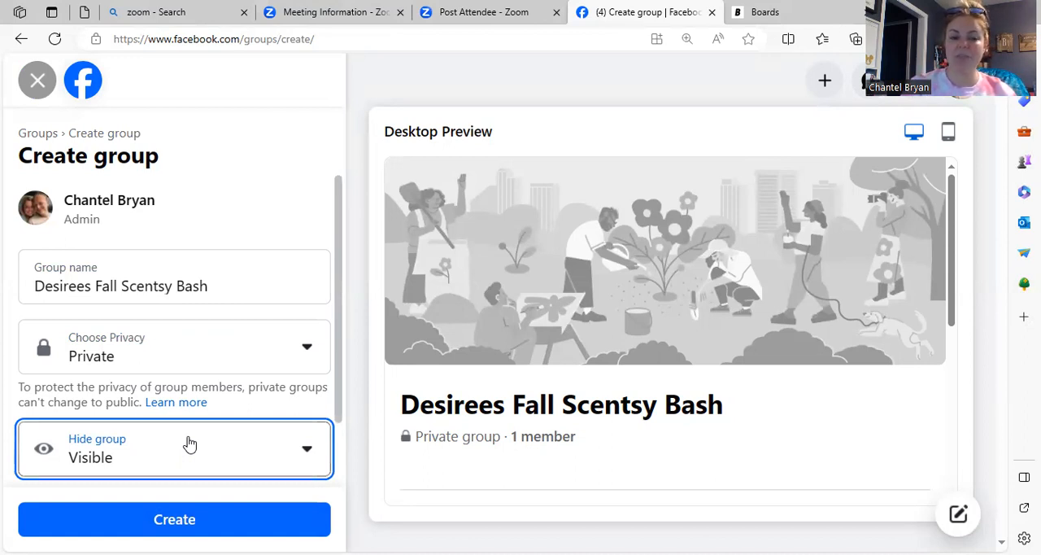
pyautogui.click(158, 518)
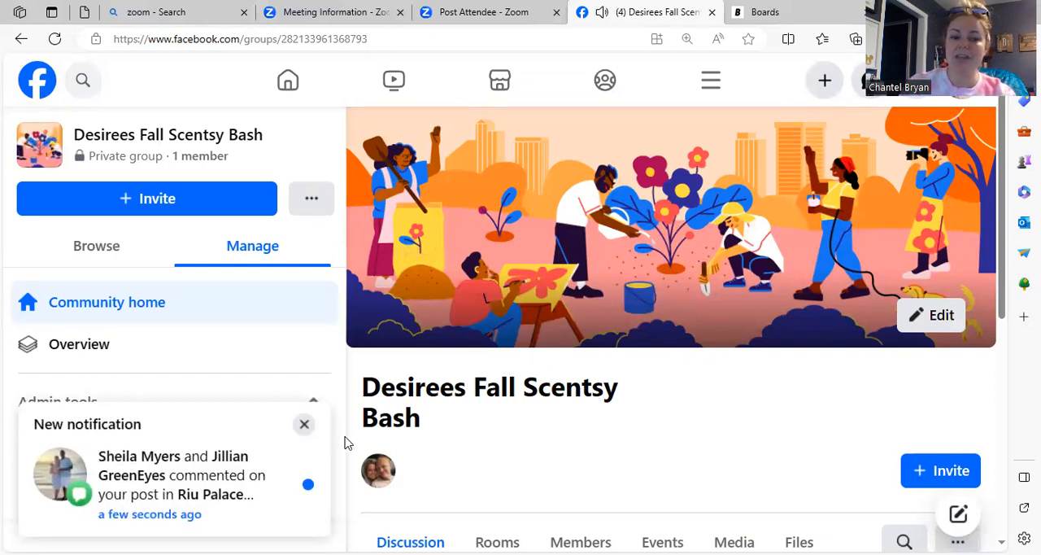
# Step: Dismiss the new notification and open the editing options for the group's cover photo
pyautogui.click(305, 424)
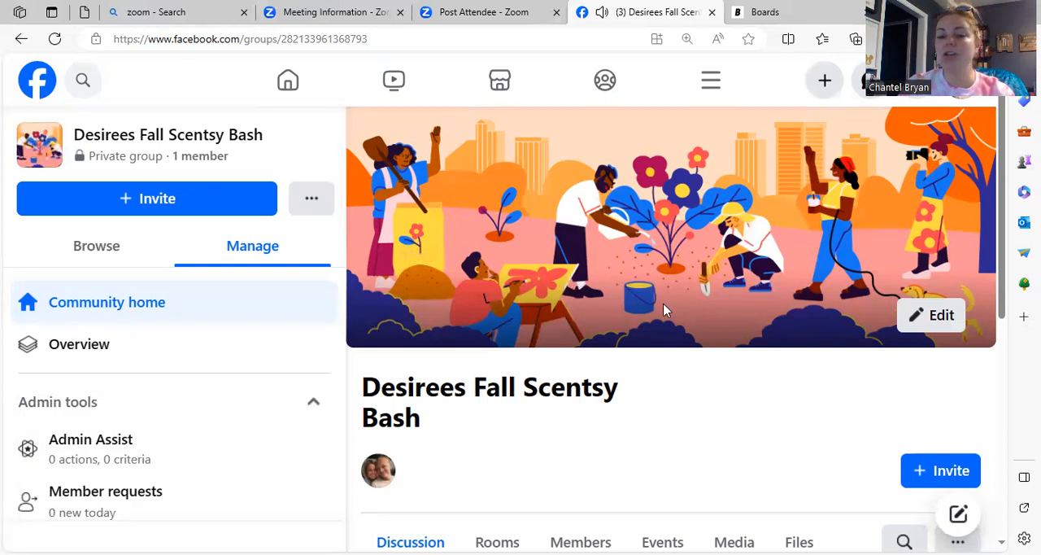
pyautogui.click(911, 317)
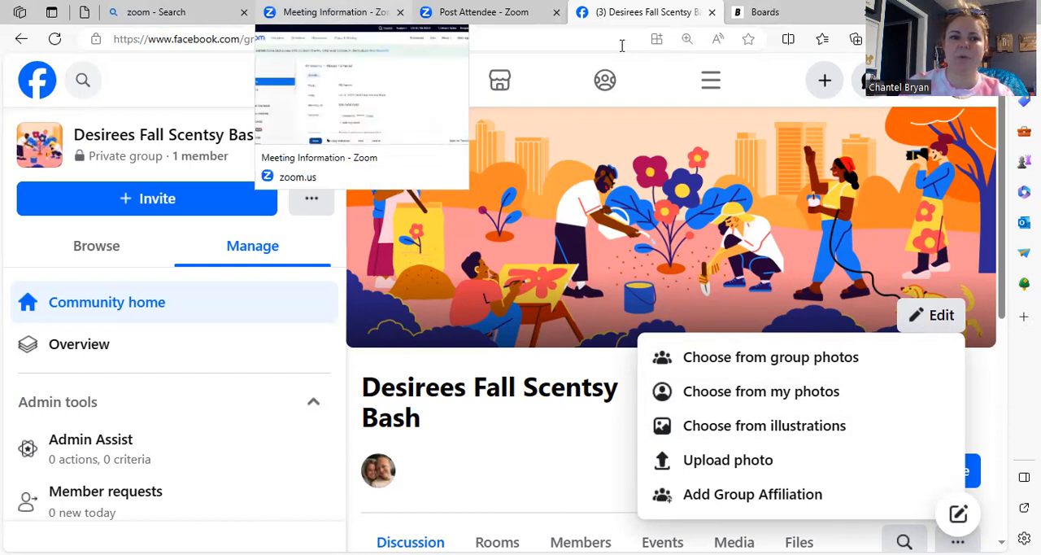
# Step: Switch to Bing and search for images of "facebook cover photo scentsy"
pyautogui.click(189, 13)
pyautogui.moveTo(228, 87); pyautogui.dragTo(93, 73)
pyautogui.write('facebook ')
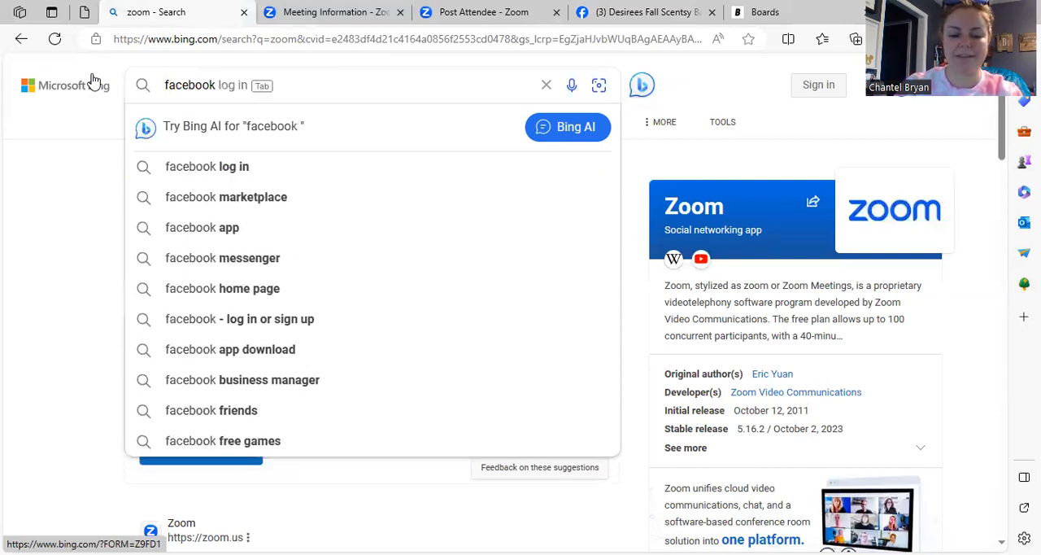
pyautogui.write('cover photo s')
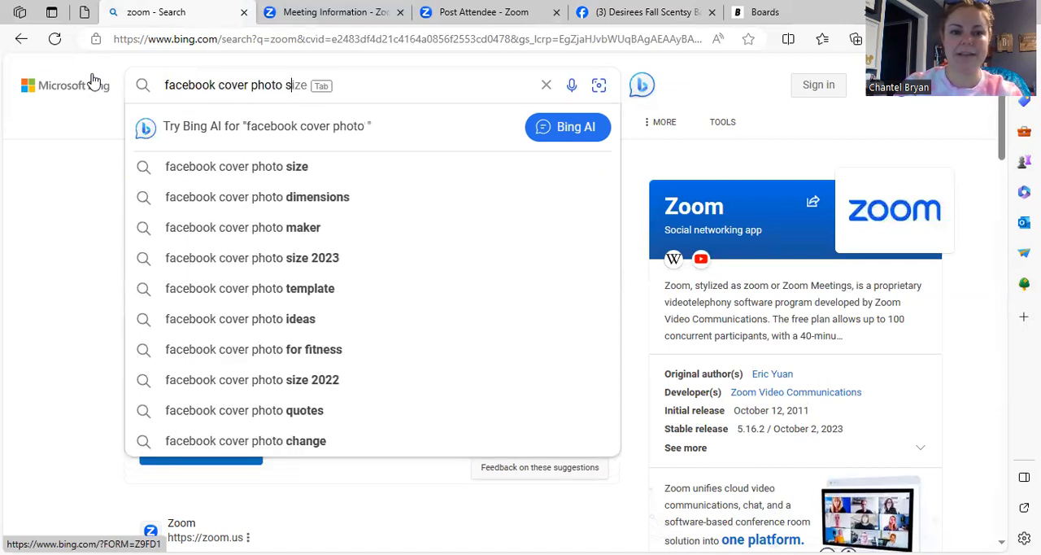
pyautogui.write('centsy')
pyautogui.press('Return')
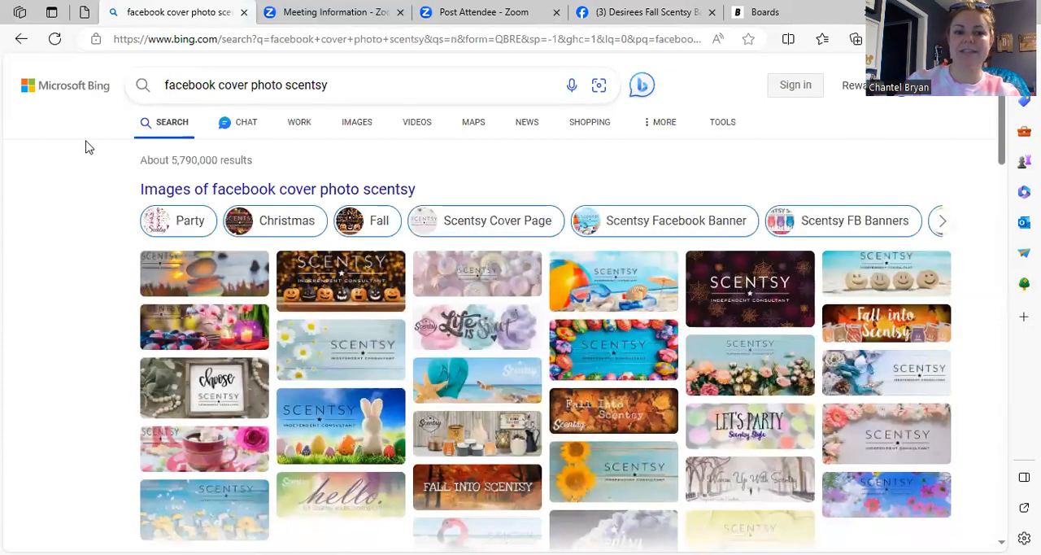
pyautogui.click(360, 122)
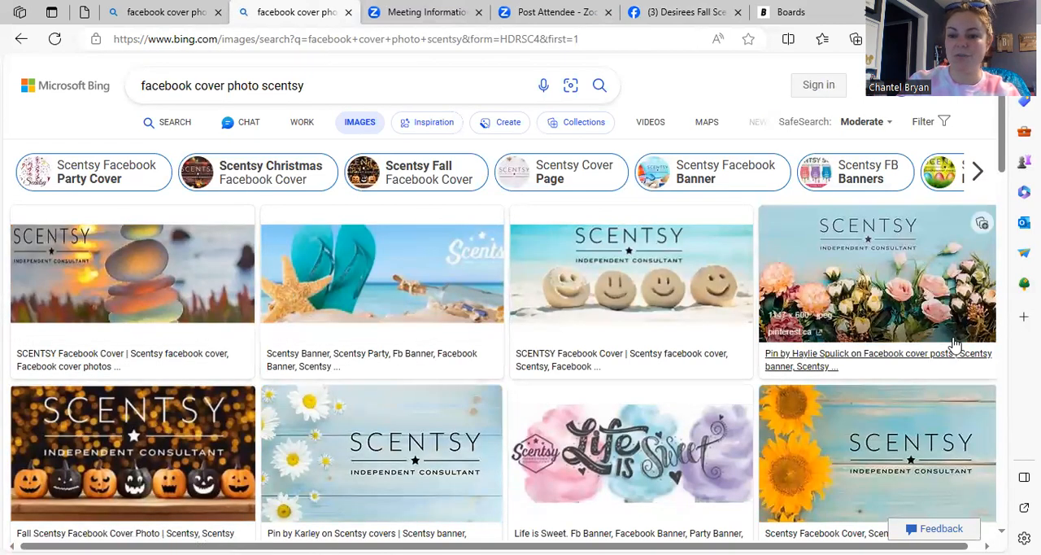
# Step: Find the "Fall into Scentsy" autumn leaves banner in the image results and open its detail view
pyautogui.scroll(-3, 956, 347)
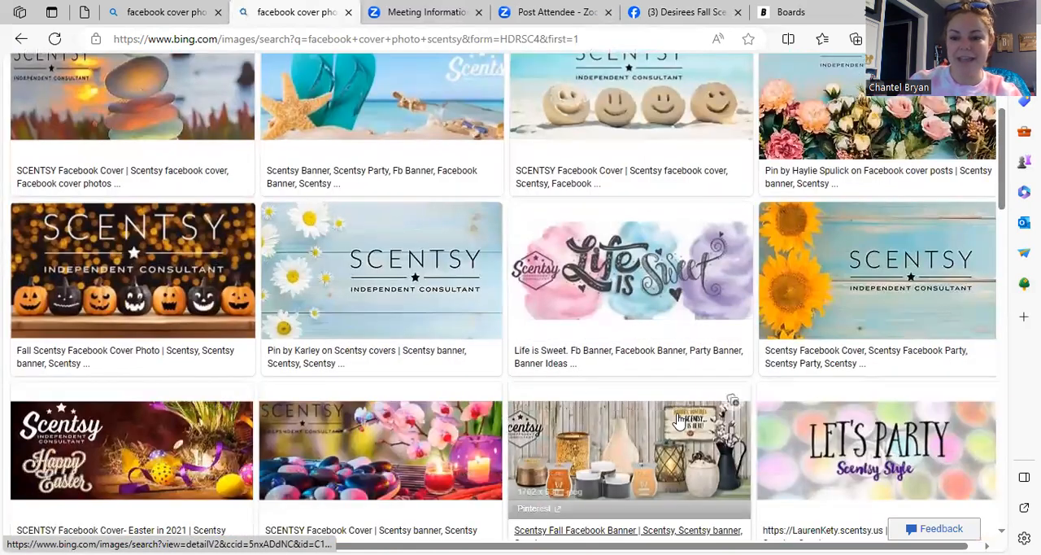
pyautogui.scroll(-6, 720, 378)
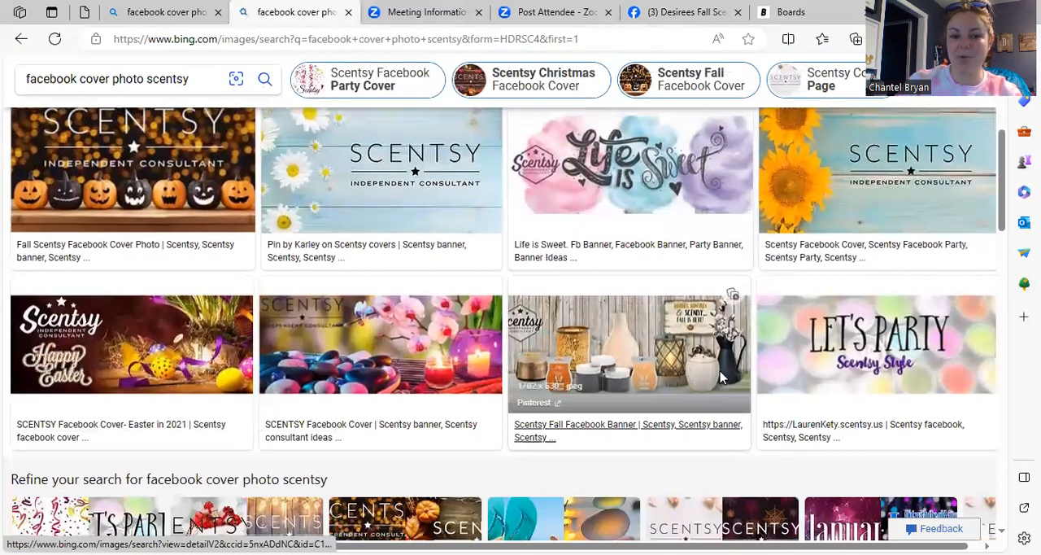
pyautogui.scroll(-1, 720, 378)
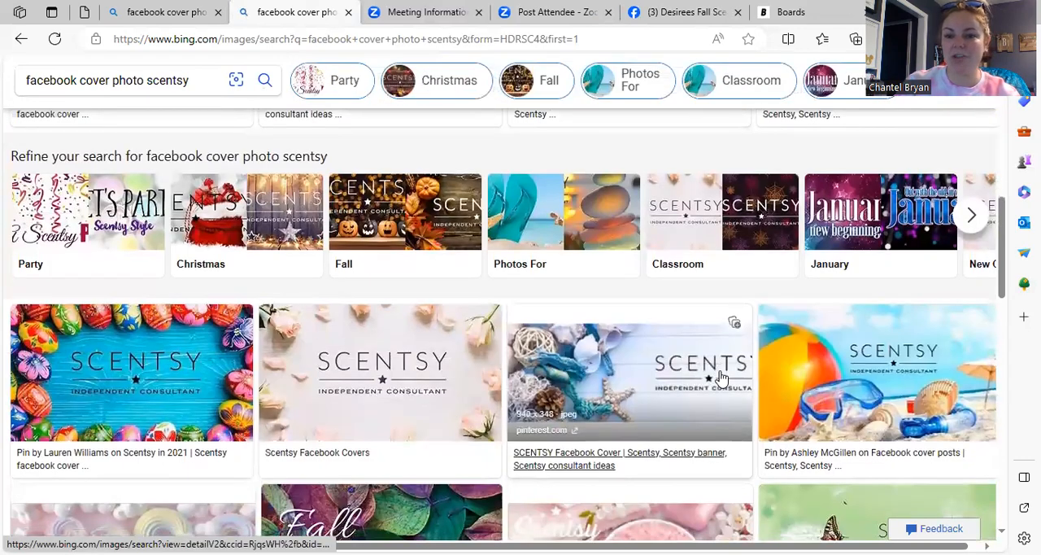
pyautogui.scroll(-5, 721, 378)
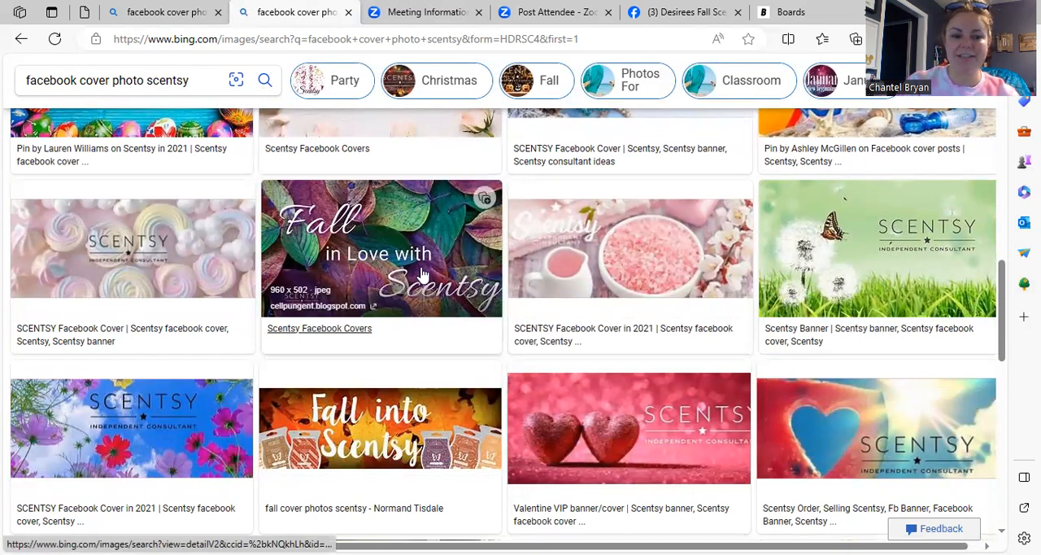
pyautogui.click(387, 437)
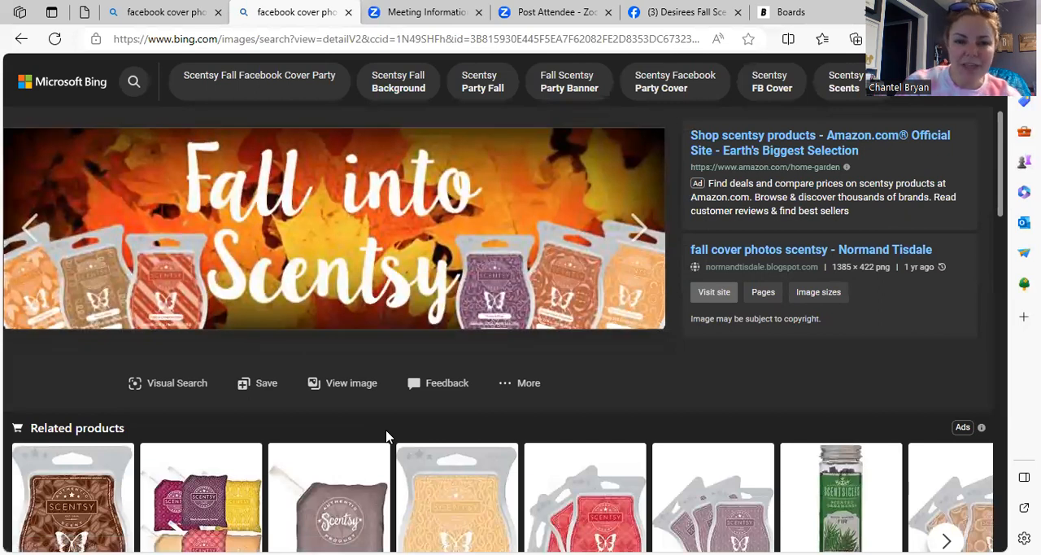
# Step: Save the "Fall into Scentsy" banner as a PNG image in the Pictures folder
pyautogui.rightClick(487, 268)
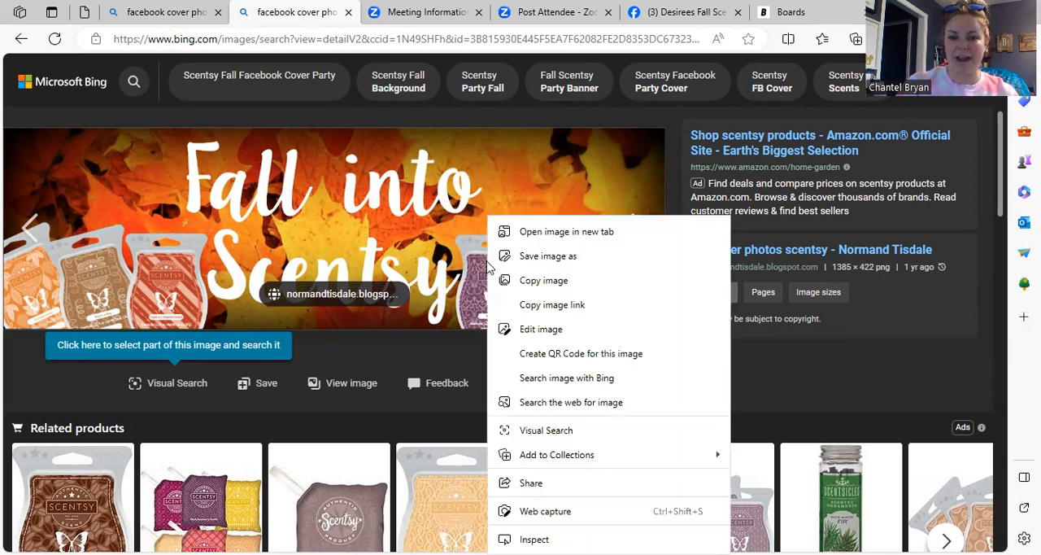
pyautogui.click(513, 257)
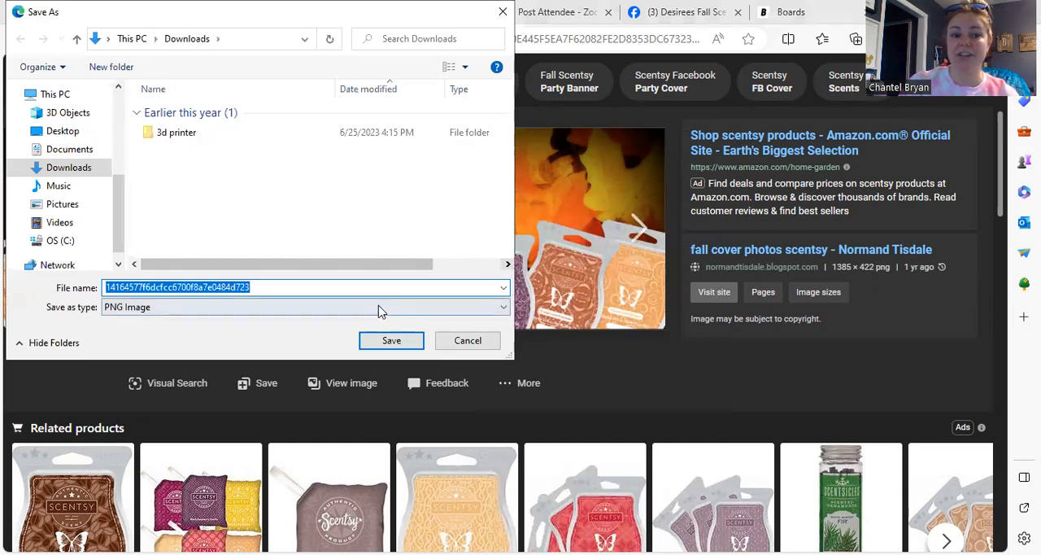
pyautogui.click(67, 210)
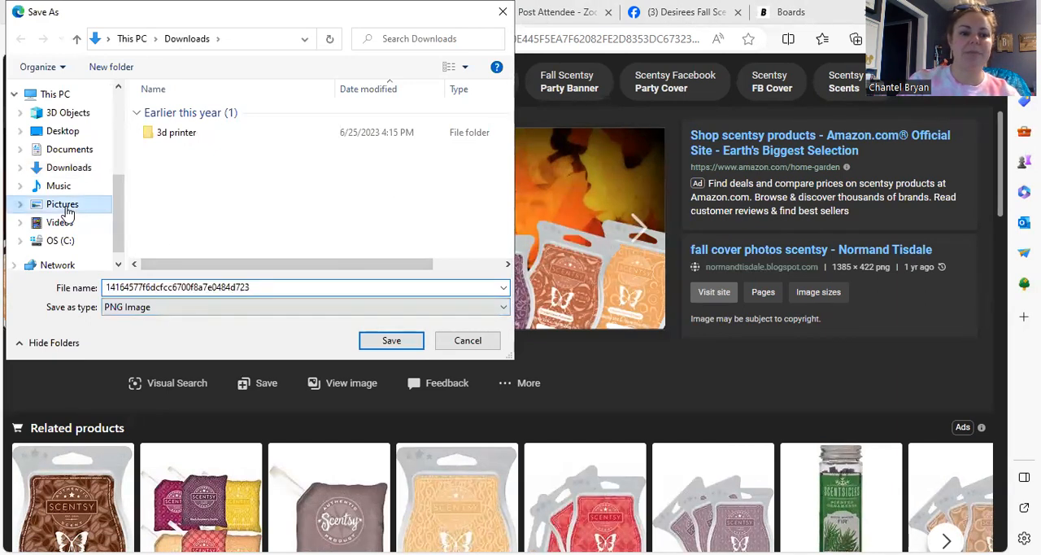
pyautogui.click(391, 340)
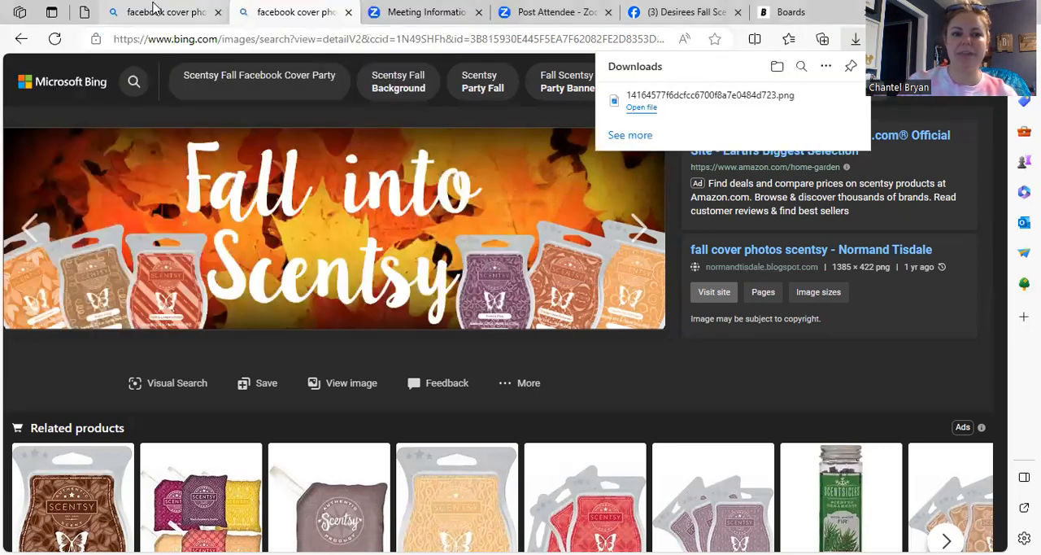
# Step: Close the Bing image results page and return to the new Facebook group
pyautogui.click(166, 12)
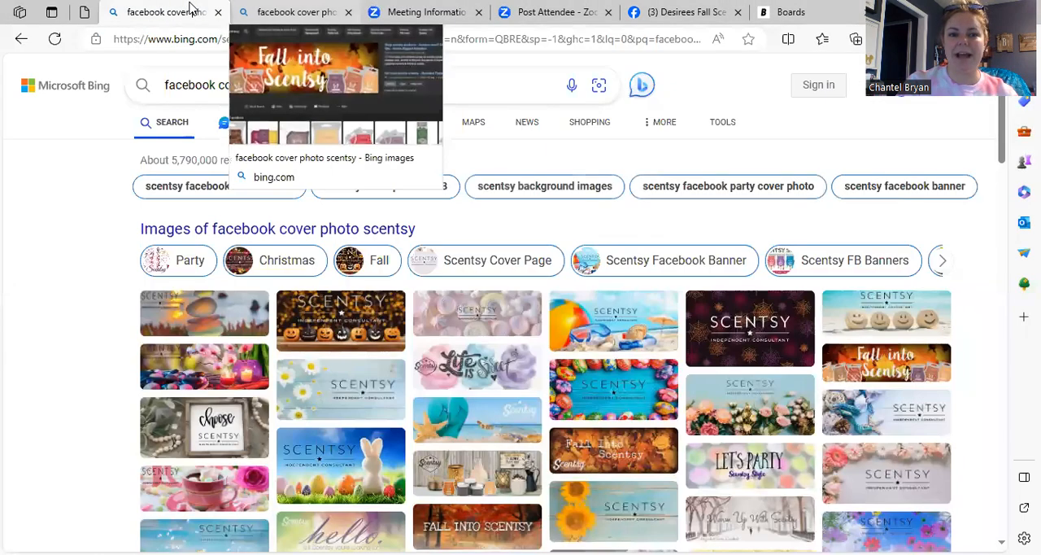
pyautogui.click(294, 12)
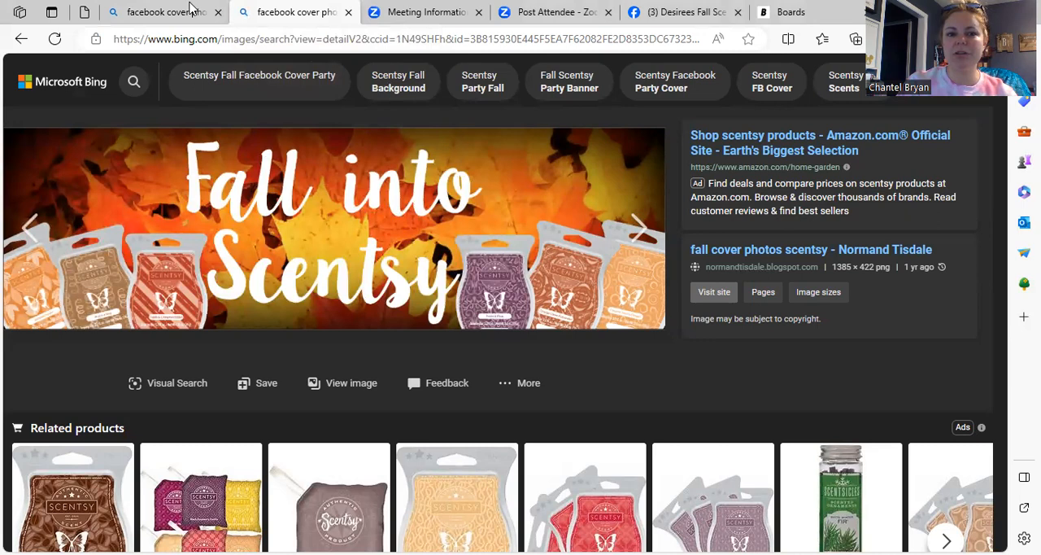
pyautogui.hotkey('ctrl', 'w')
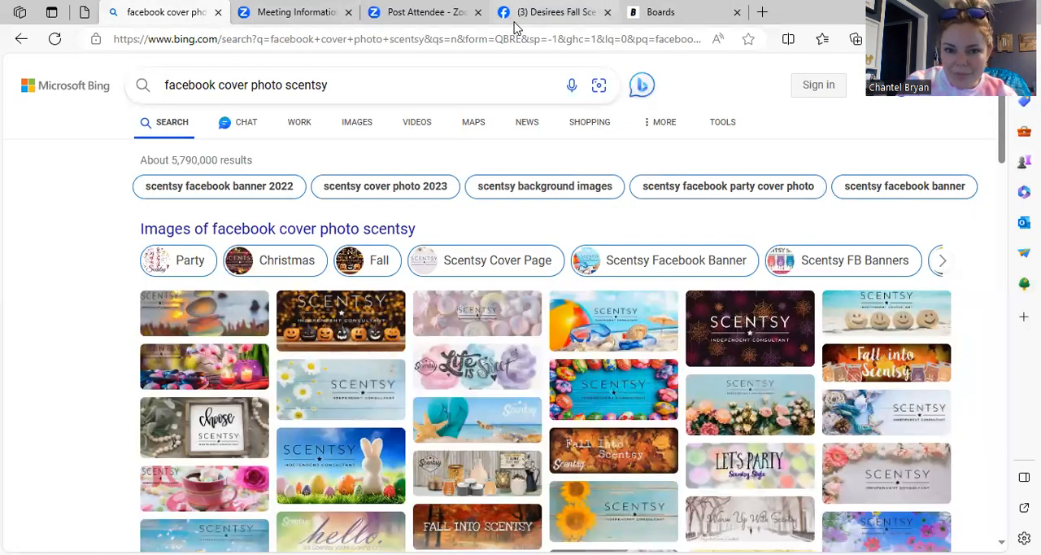
pyautogui.click(558, 23)
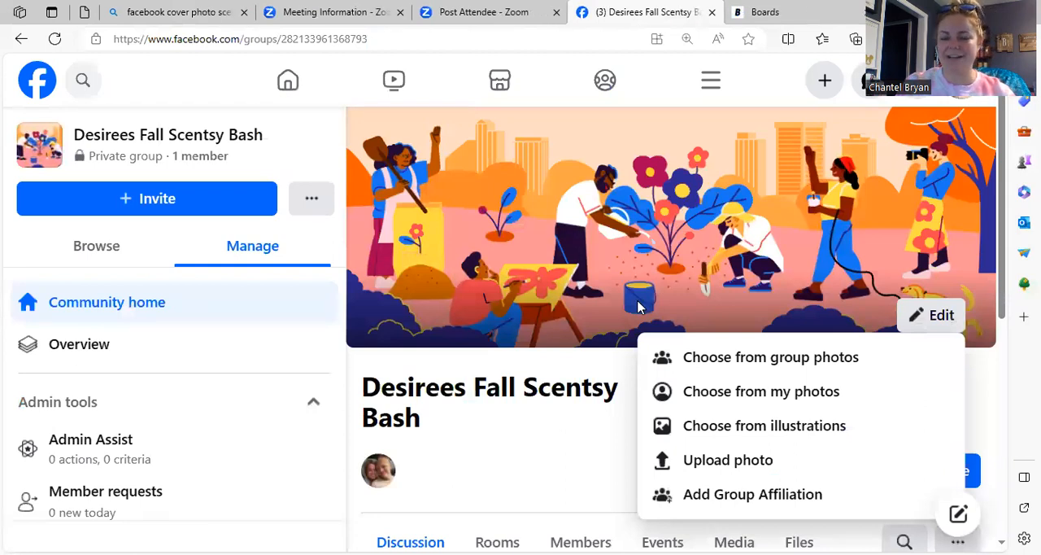
pyautogui.click(756, 392)
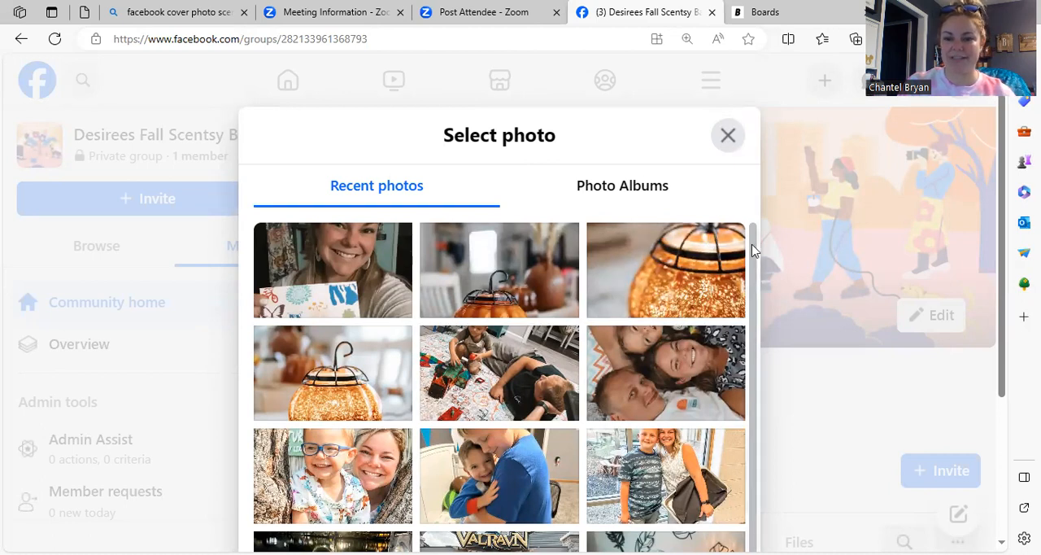
pyautogui.scroll(-1, 754, 277)
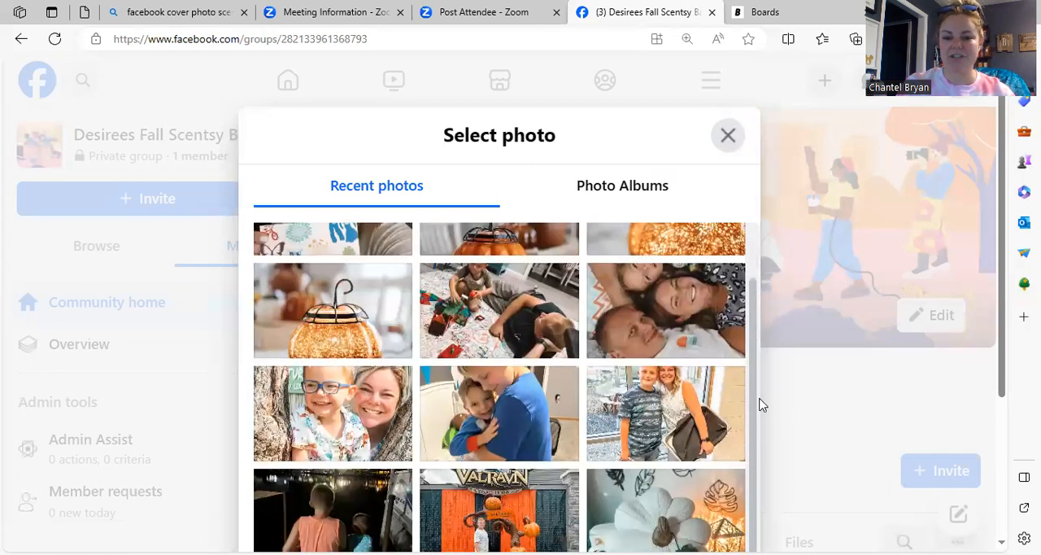
pyautogui.scroll(1, 754, 362)
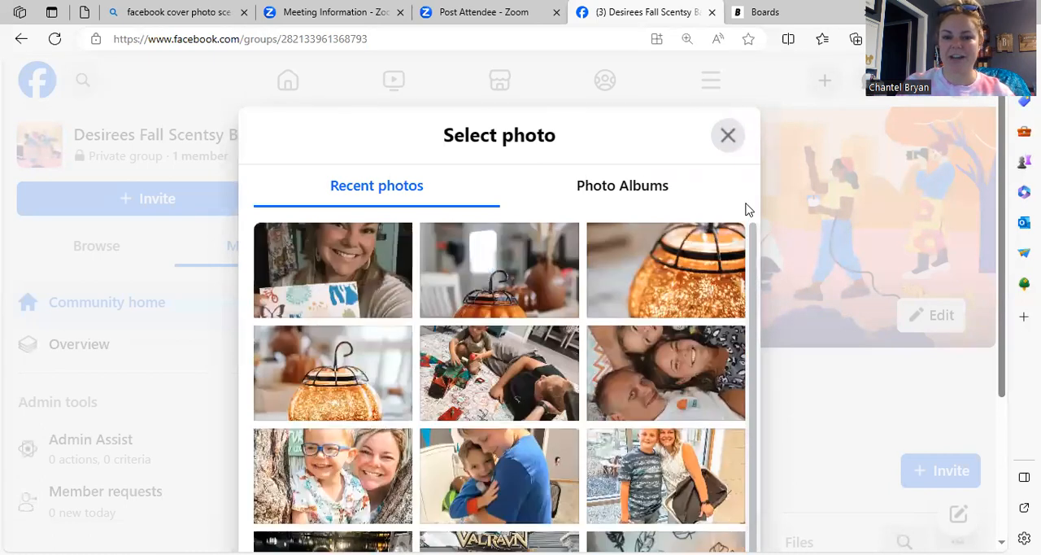
pyautogui.click(728, 136)
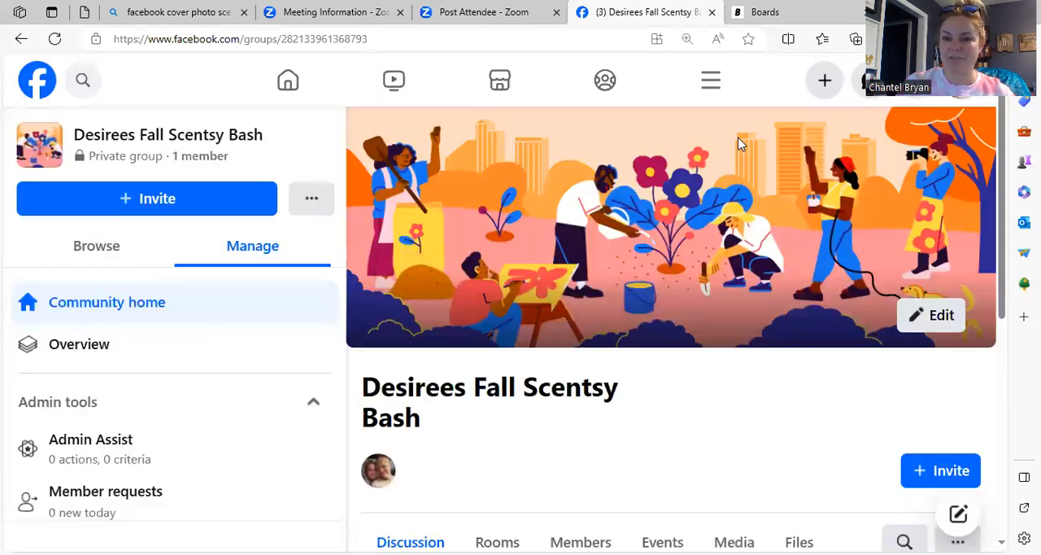
# Step: Upload the saved Scentsy PNG from the Pictures folder as the group's cover photo, reposition it slightly upward, and save the changes
pyautogui.click(916, 317)
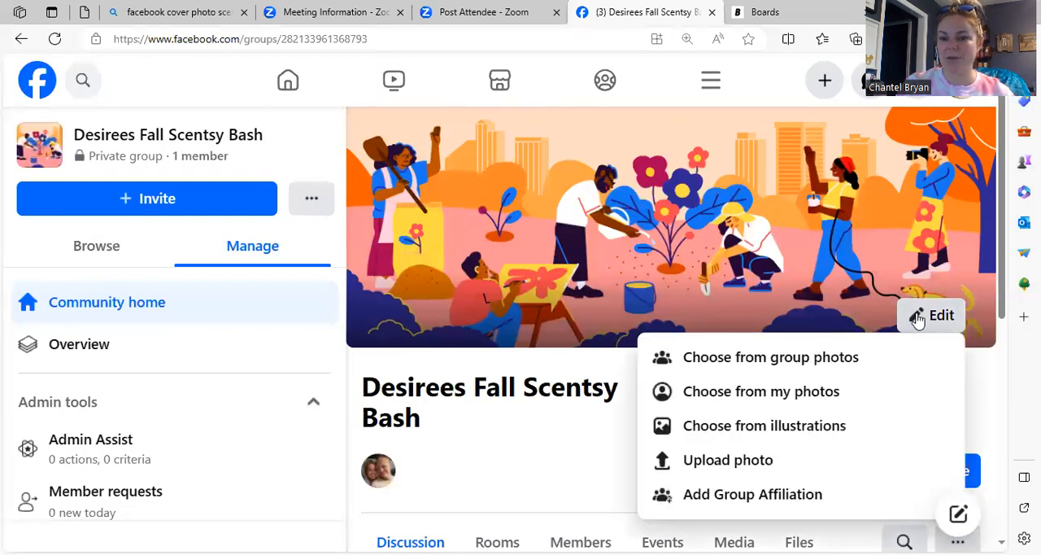
pyautogui.click(758, 461)
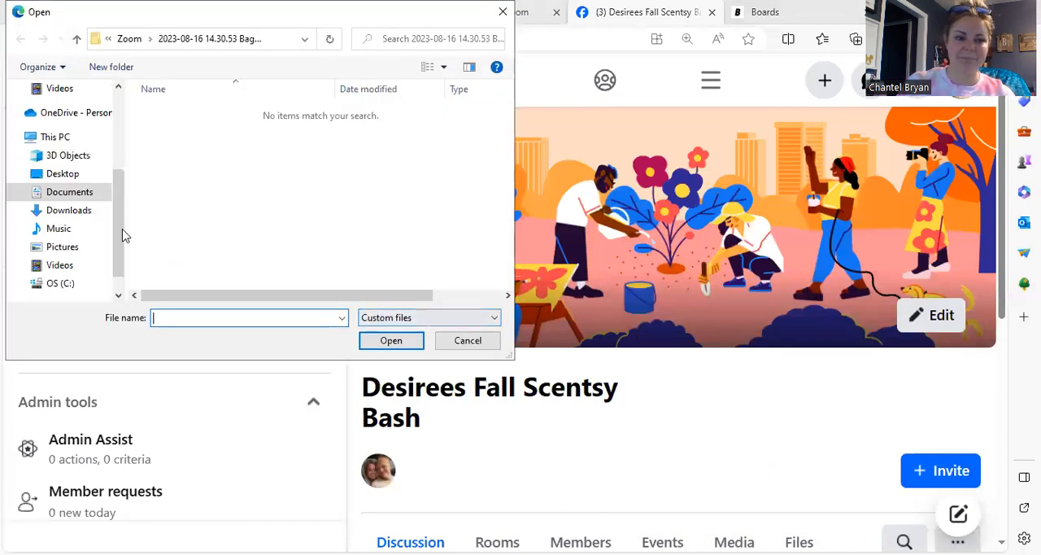
pyautogui.click(93, 248)
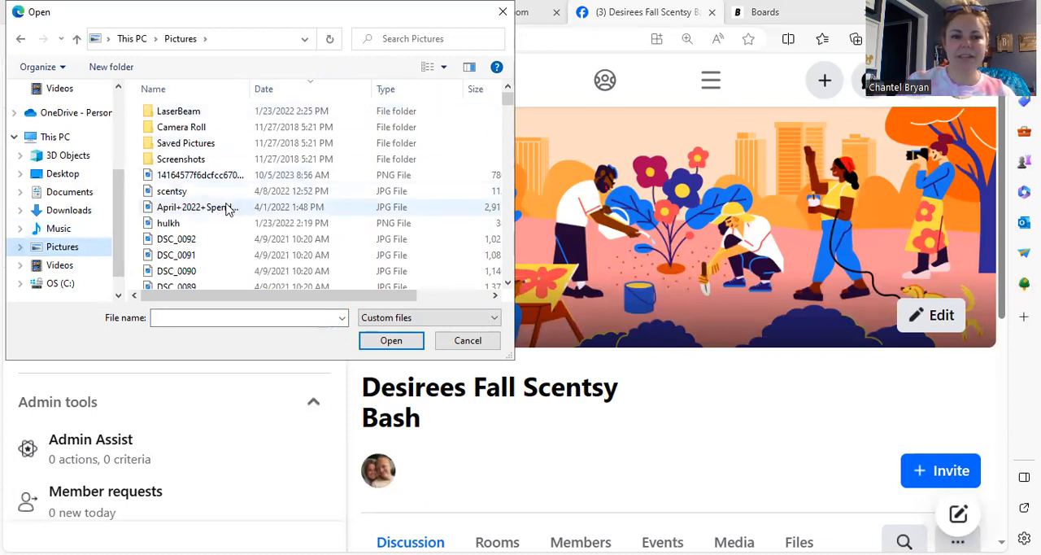
pyautogui.doubleClick(264, 181)
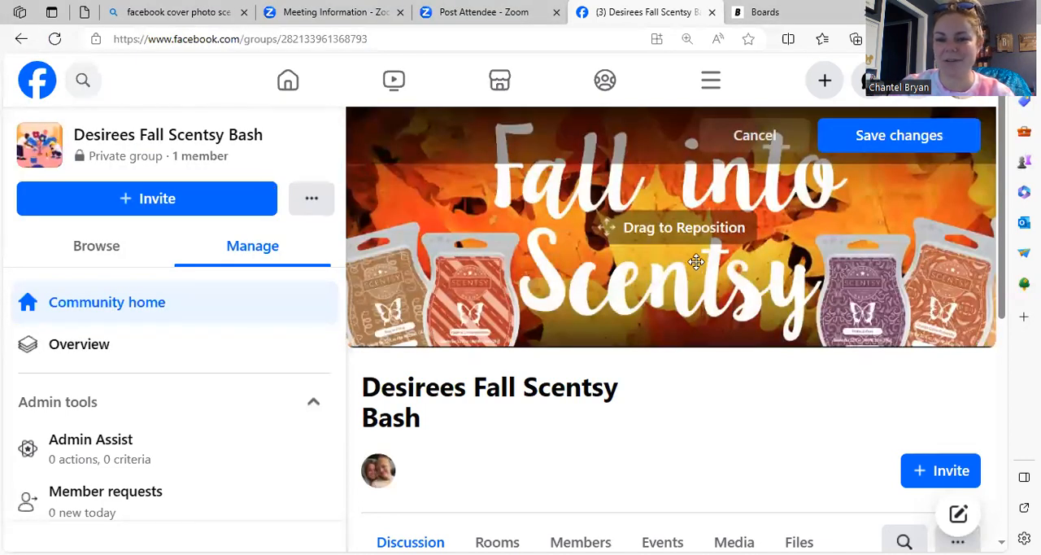
pyautogui.moveTo(700, 263)
pyautogui.mouseDown()
pyautogui.moveTo(704, 241)
pyautogui.moveTo(665, 243)
pyautogui.moveTo(688, 247)
pyautogui.mouseUp()
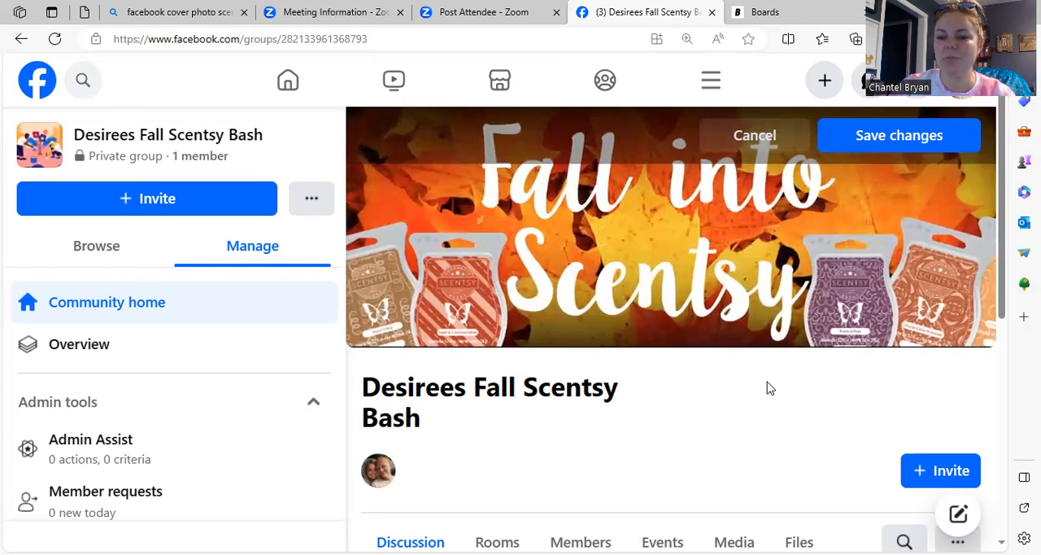
pyautogui.click(843, 134)
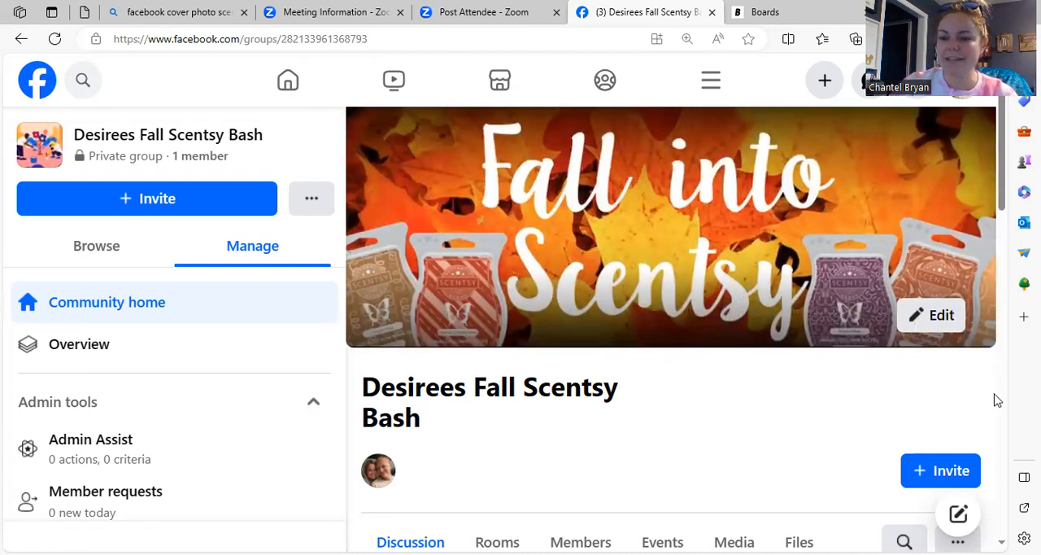
# Step: Look over the group page from the cover photo down to the discussion area
pyautogui.scroll(-5, 999, 394)
pyautogui.moveTo(1002, 388); pyautogui.dragTo(1002, 303)
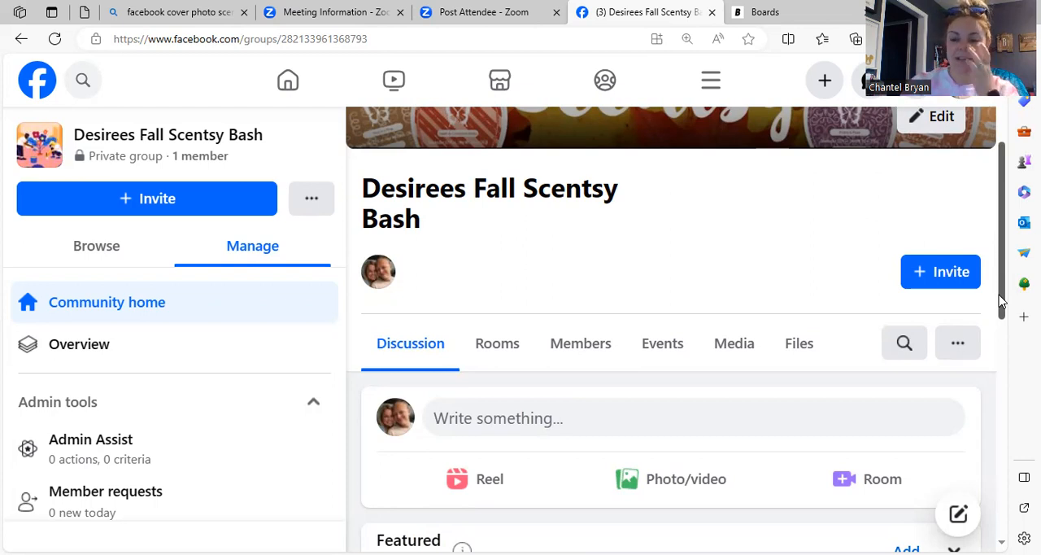
pyautogui.scroll(-1, 1002, 301)
pyautogui.scroll(4, 1002, 301)
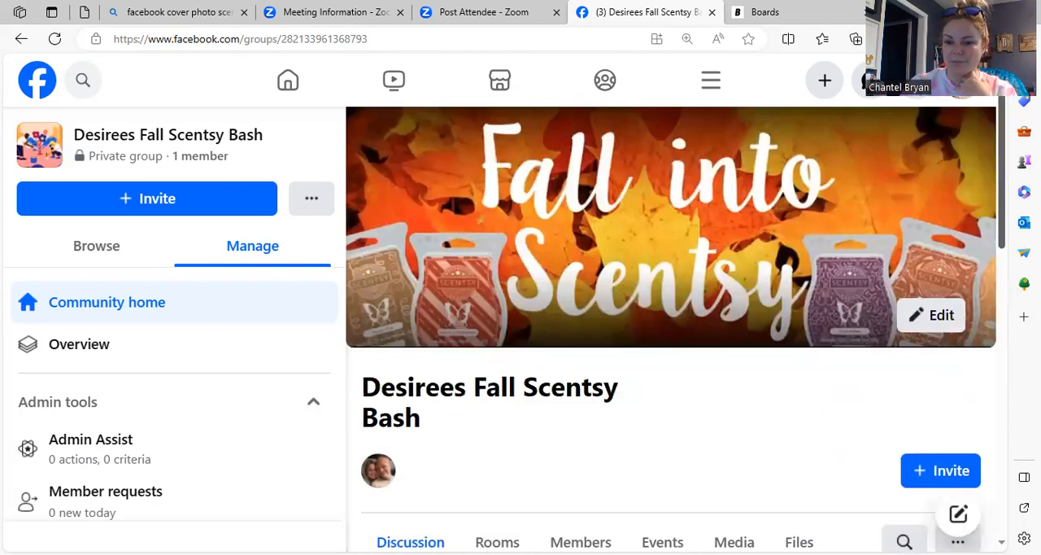
pyautogui.scroll(-4, 1002, 337)
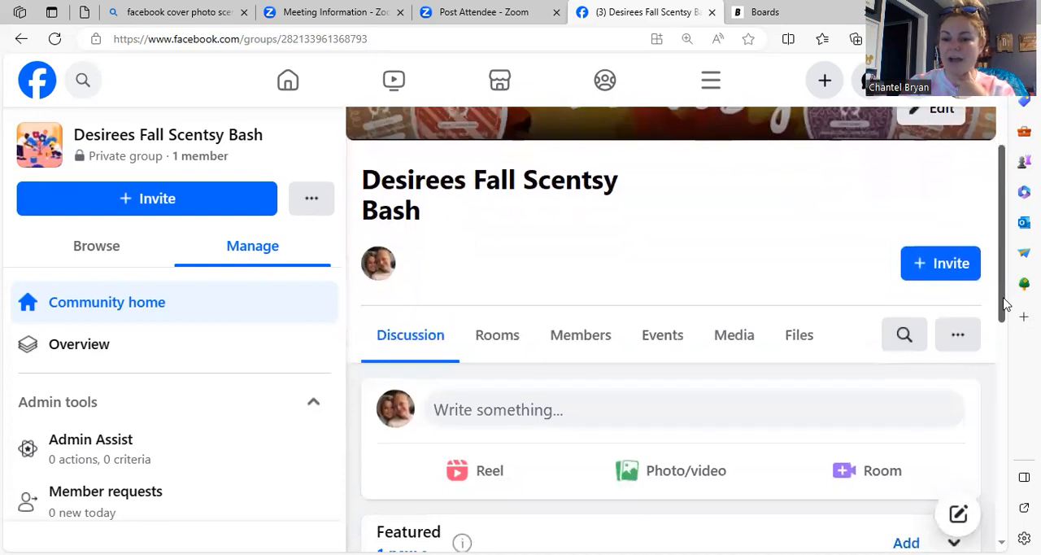
pyautogui.scroll(3, 1002, 337)
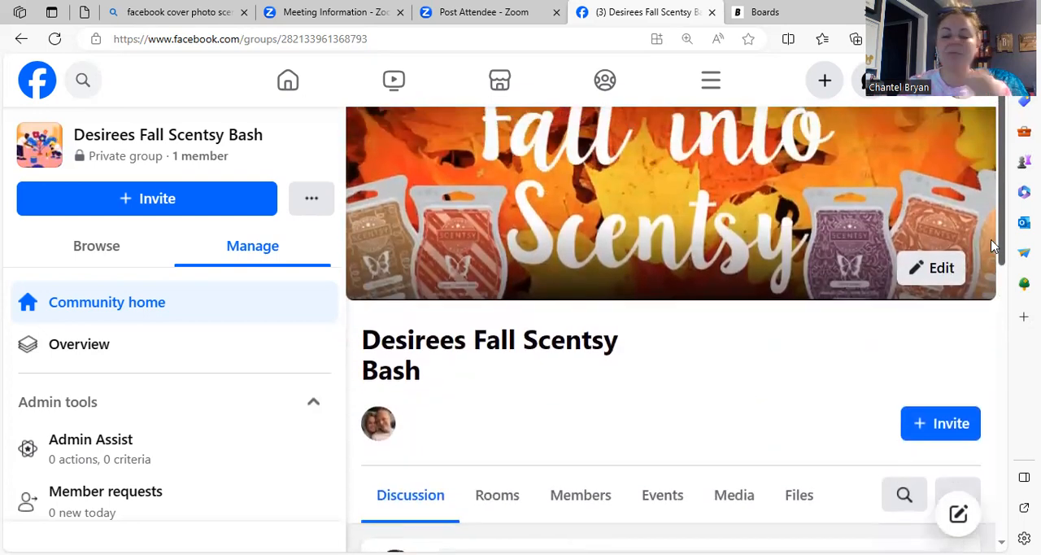
pyautogui.scroll(-1, 992, 246)
pyautogui.scroll(1, 992, 246)
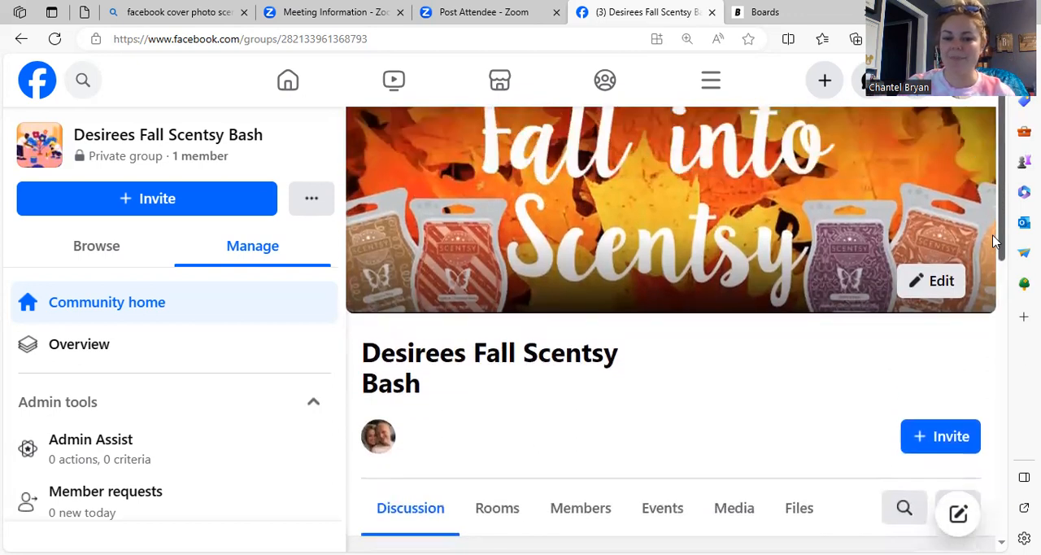
# Step: Find the group settings and open the group's name and description for editing, with the empty description field active
pyautogui.click(318, 205)
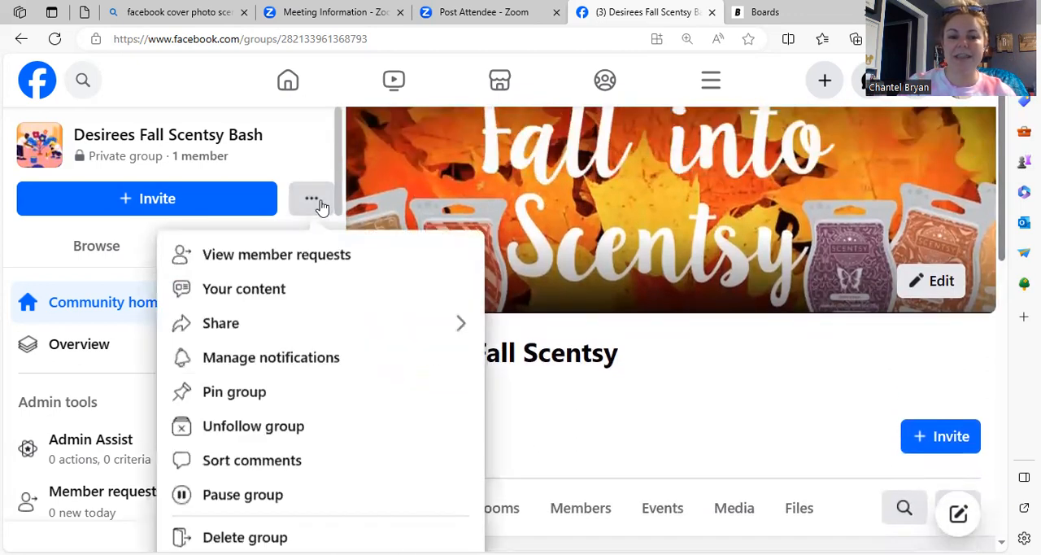
pyautogui.click(310, 145)
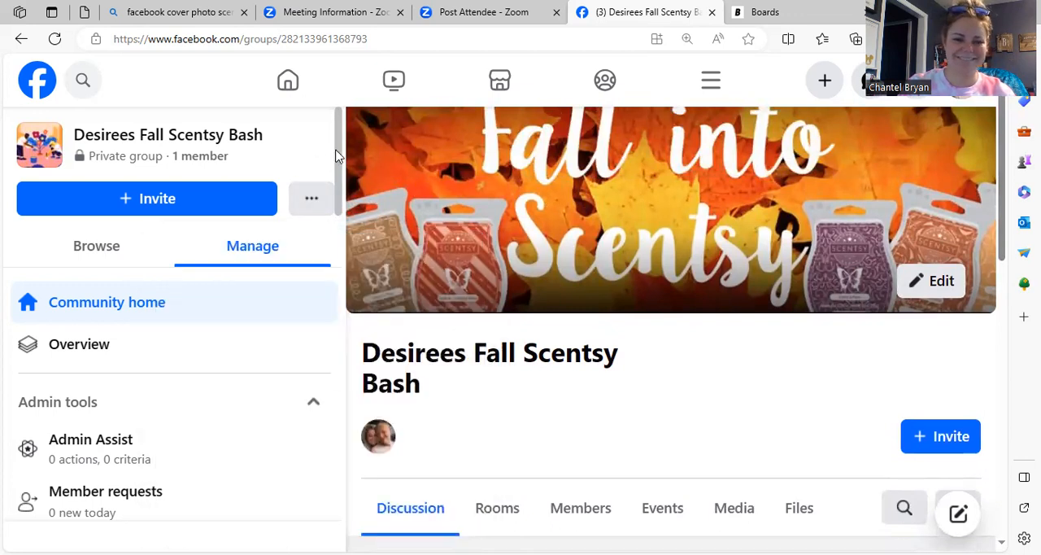
pyautogui.scroll(-4, 339, 186)
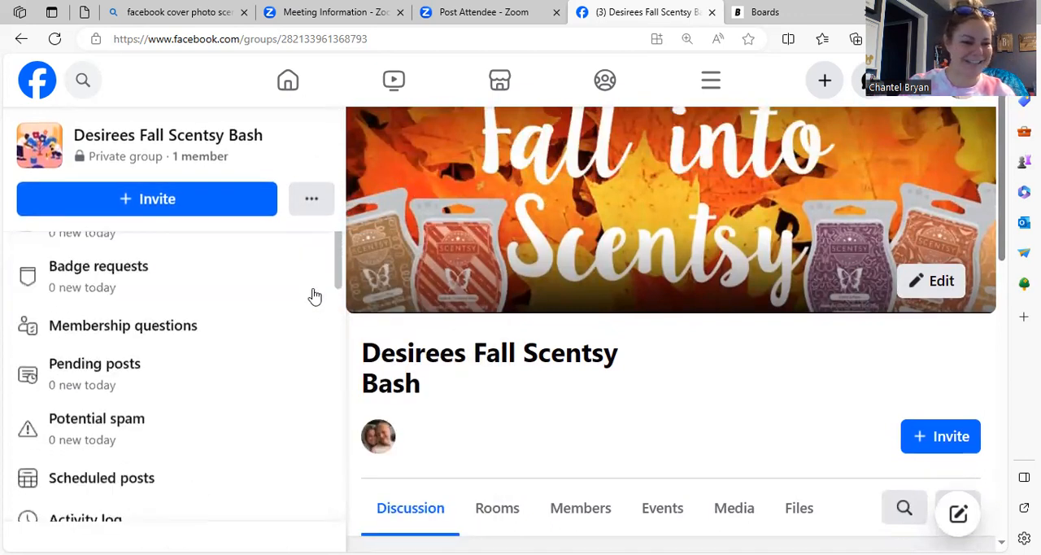
pyautogui.scroll(-5, 302, 406)
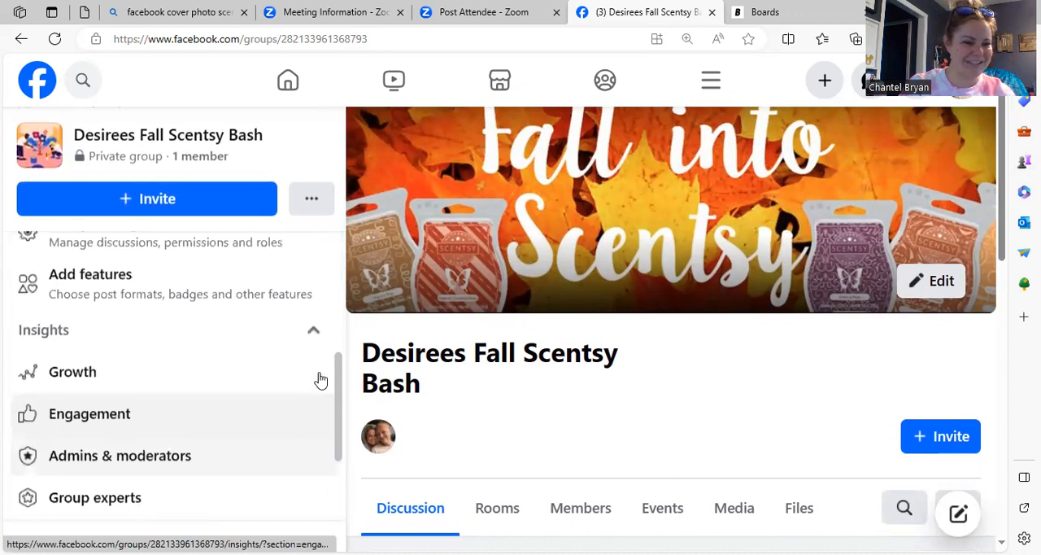
pyautogui.scroll(2, 321, 379)
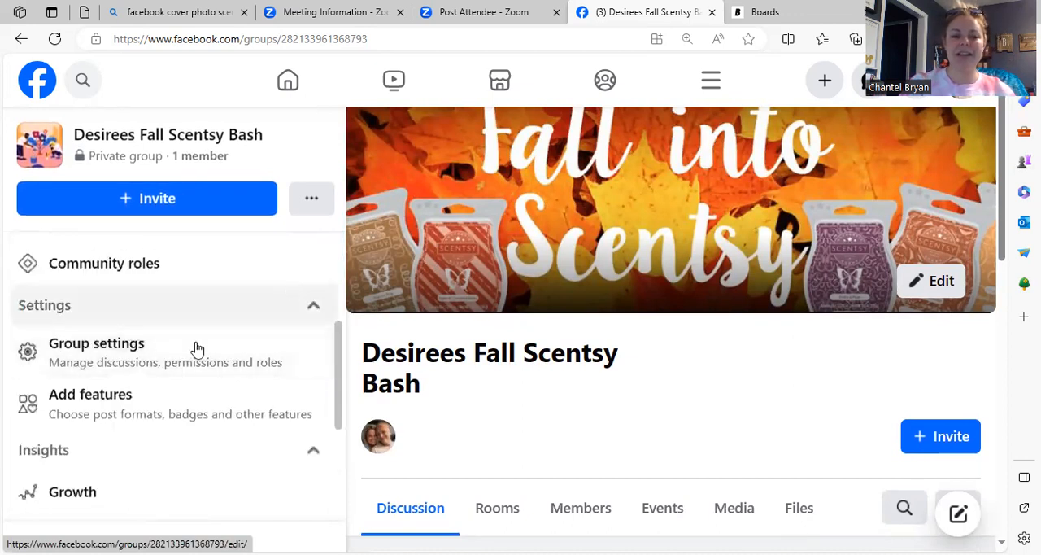
pyautogui.click(189, 370)
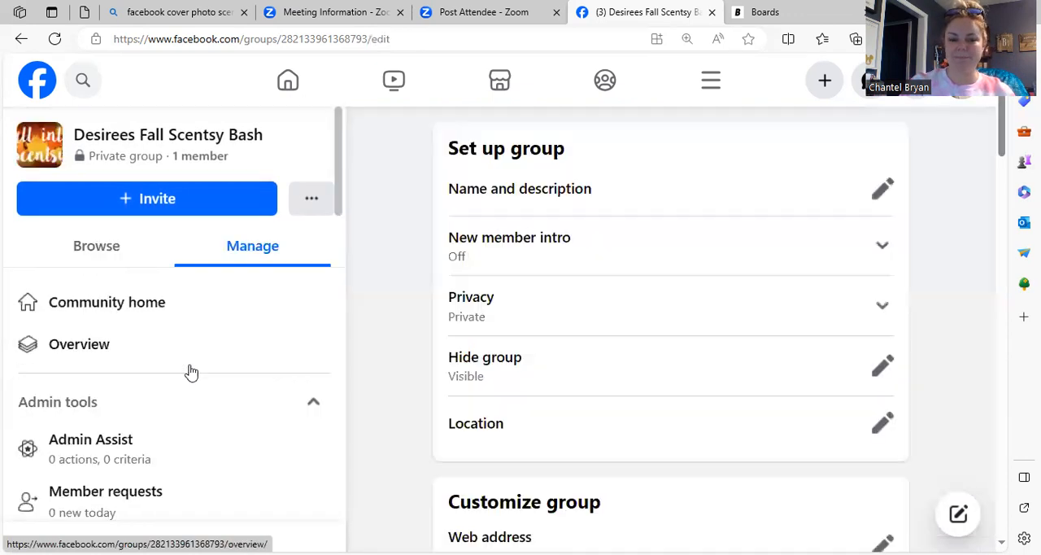
pyautogui.click(883, 196)
pyautogui.click(648, 341)
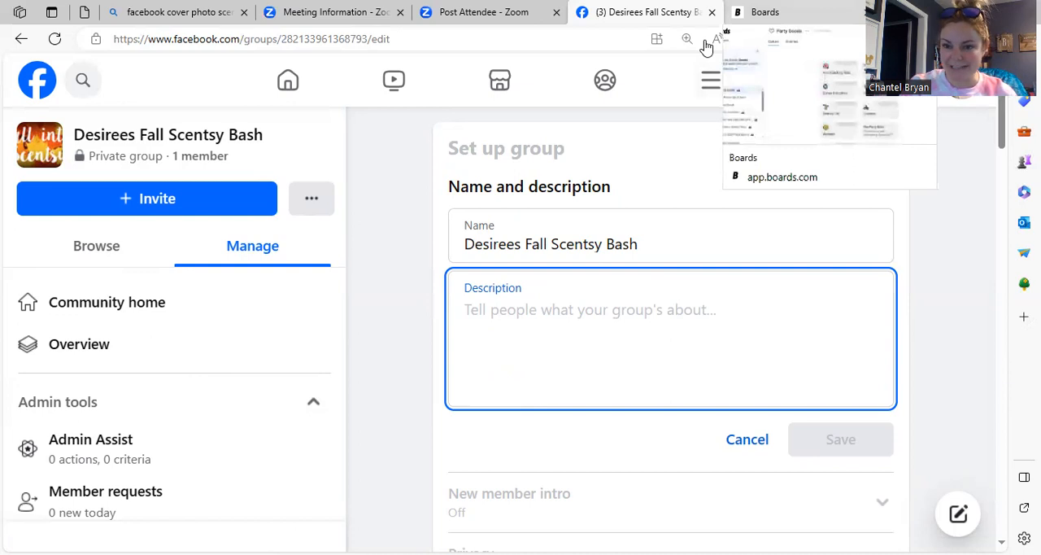
pyautogui.click(764, 12)
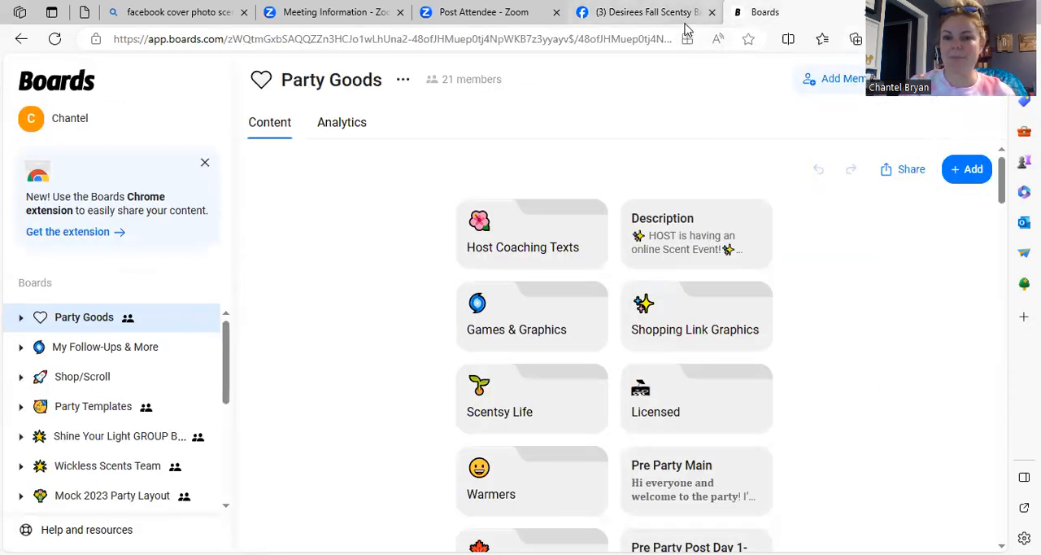
pyautogui.click(690, 16)
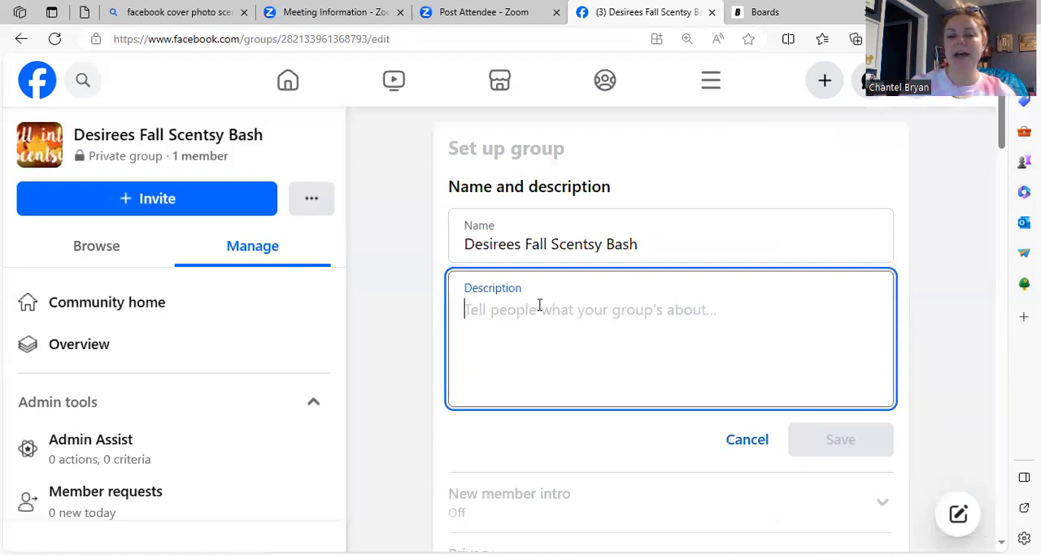
pyautogui.hotkey('ctrl', 'Tab')
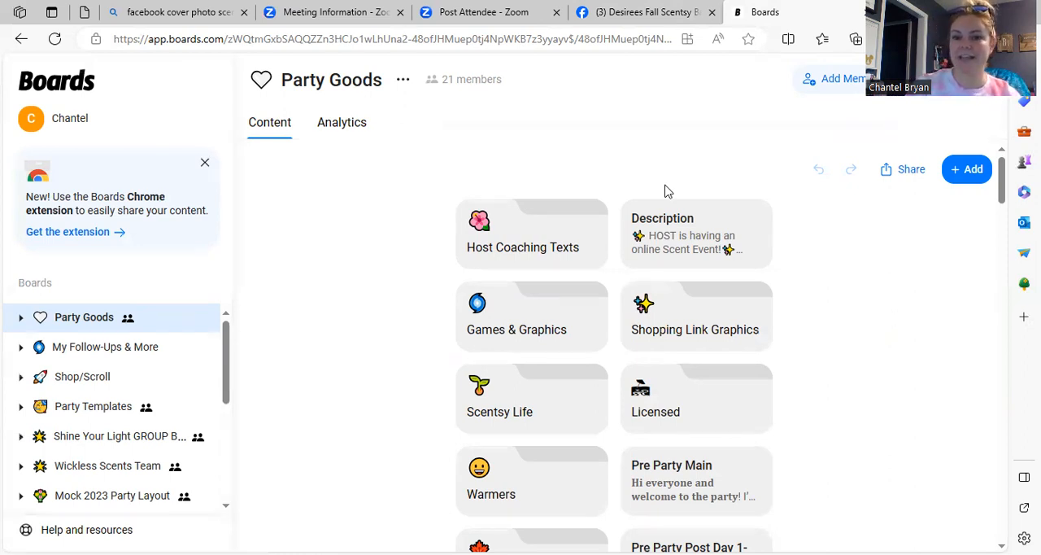
pyautogui.click(679, 15)
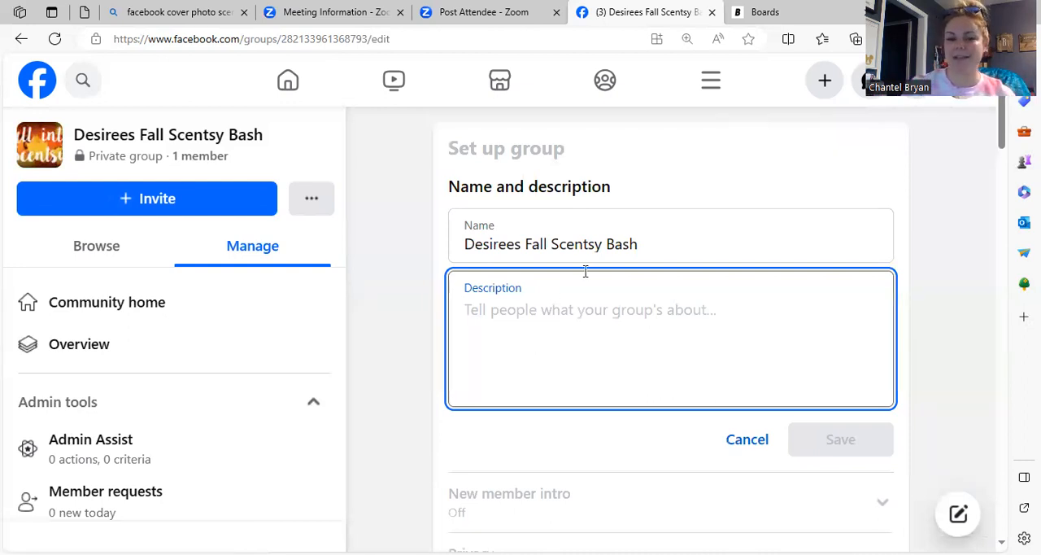
# Step: Switch to Boards and copy the full text of the Description card on the Party Goods board
pyautogui.hotkey('ctrl', 'Tab')
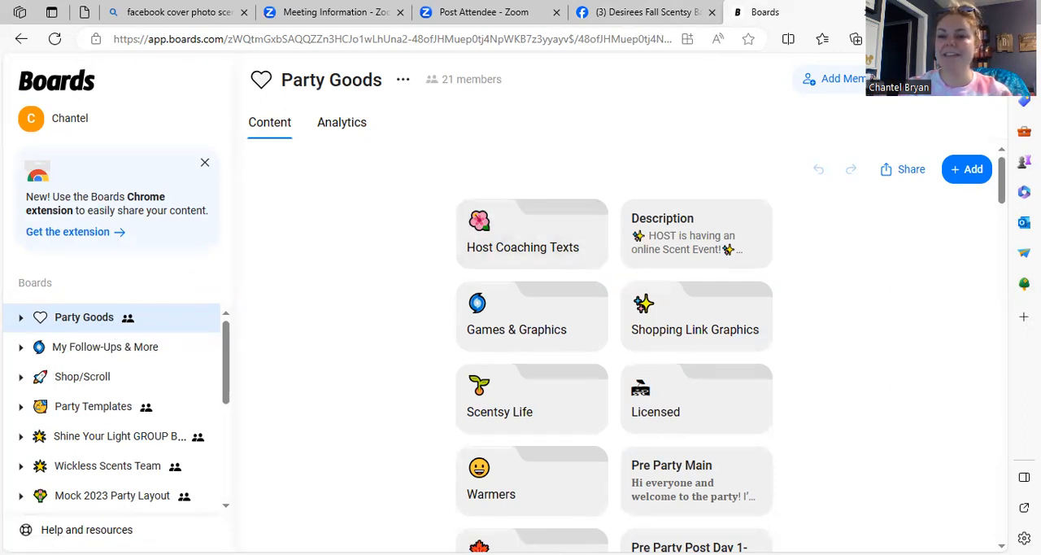
pyautogui.click(1001, 219)
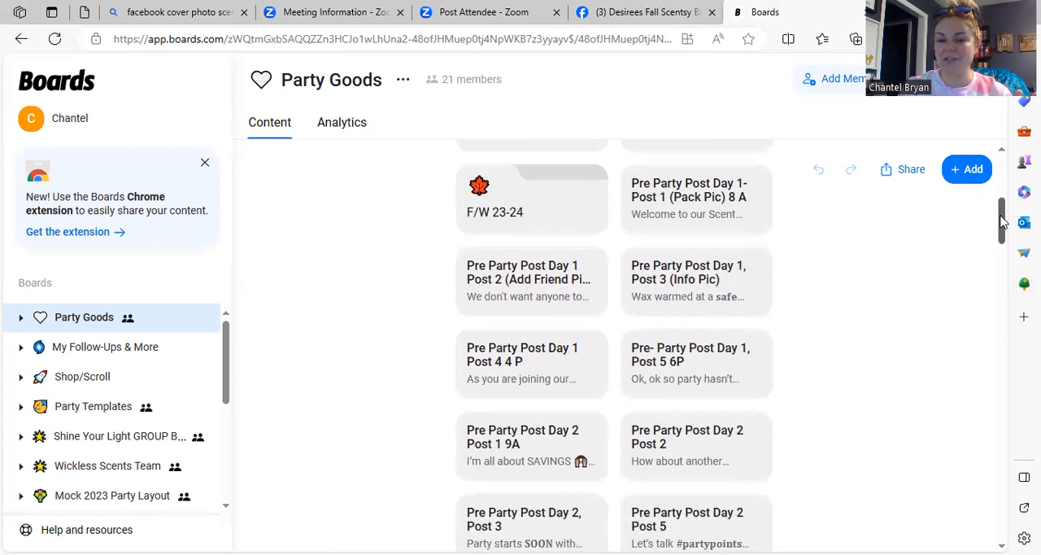
pyautogui.moveTo(1003, 226)
pyautogui.mouseDown()
pyautogui.moveTo(973, 458)
pyautogui.moveTo(987, 163)
pyautogui.mouseUp()
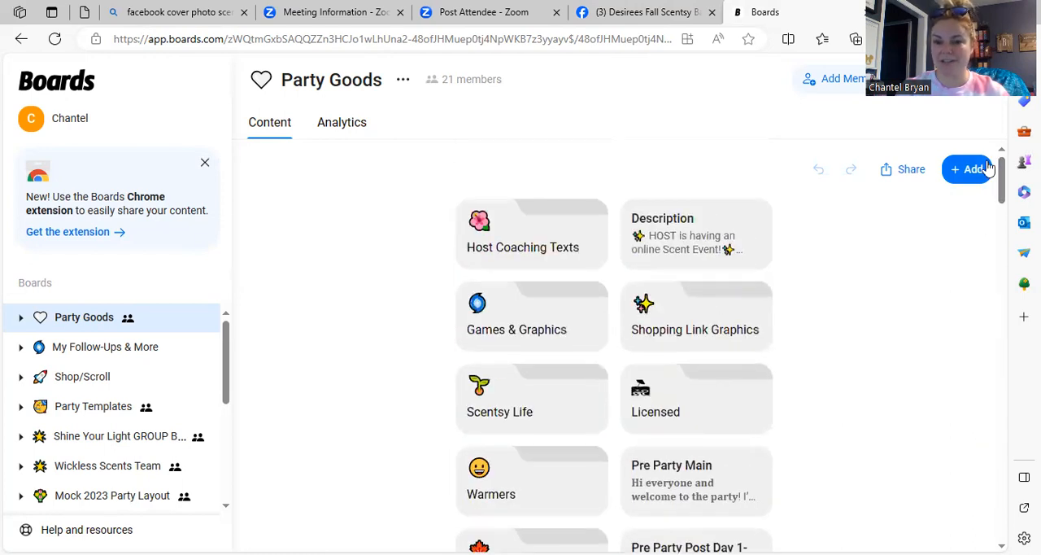
pyautogui.click(760, 242)
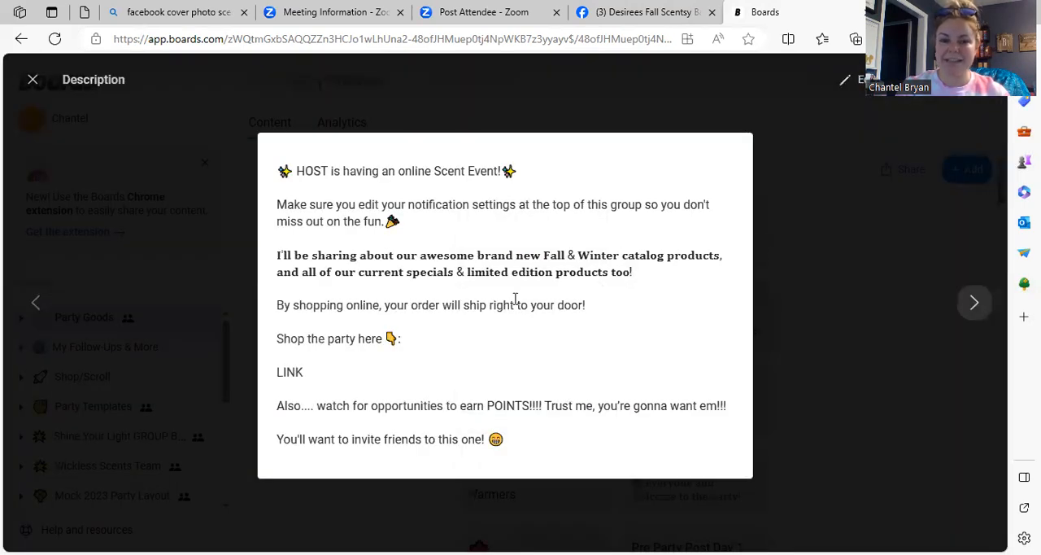
pyautogui.moveTo(277, 177); pyautogui.dragTo(530, 459)
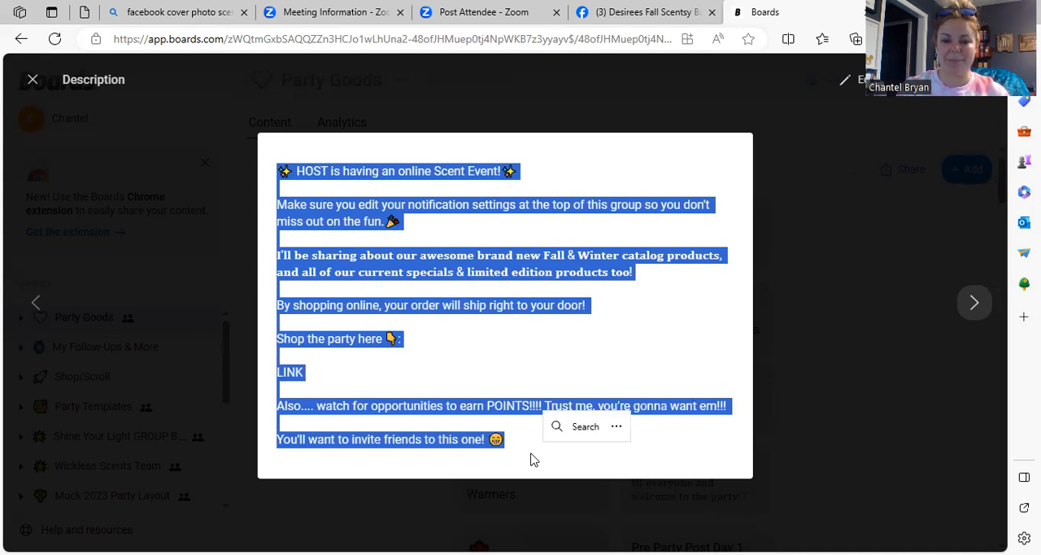
pyautogui.rightClick(484, 440)
pyautogui.click(544, 196)
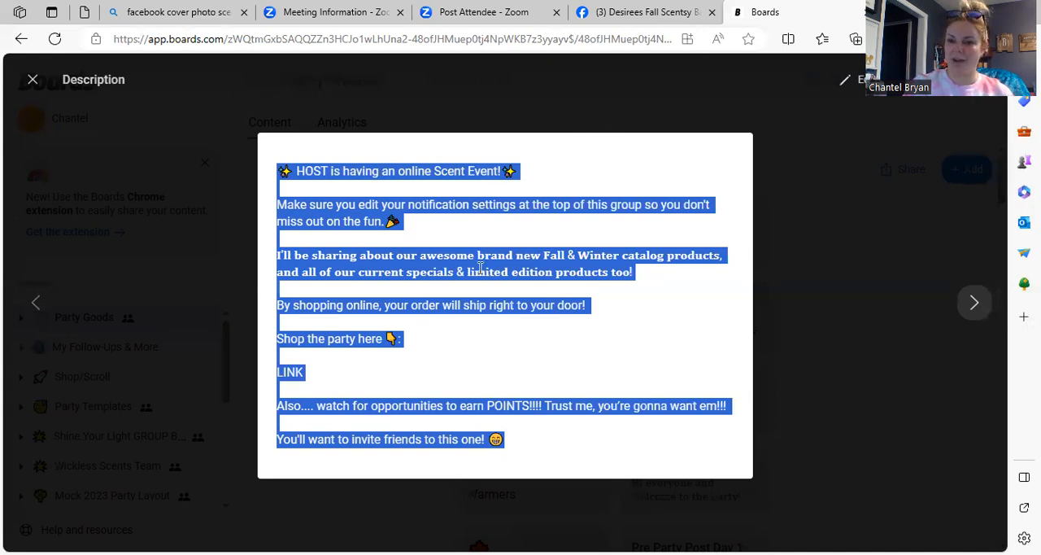
# Step: Return to the Facebook group settings and paste the copied party text into the group's description
pyautogui.click(680, 19)
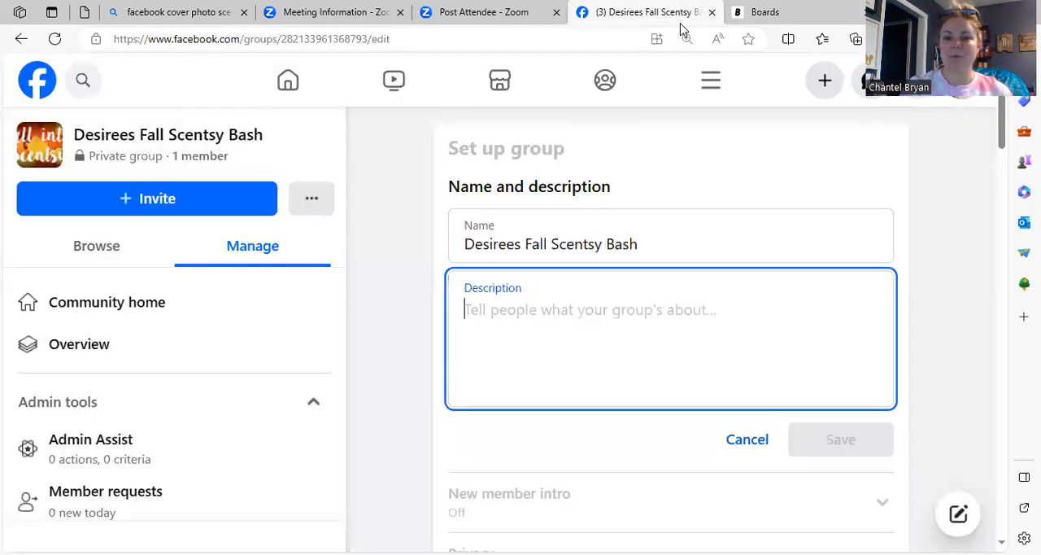
pyautogui.rightClick(499, 312)
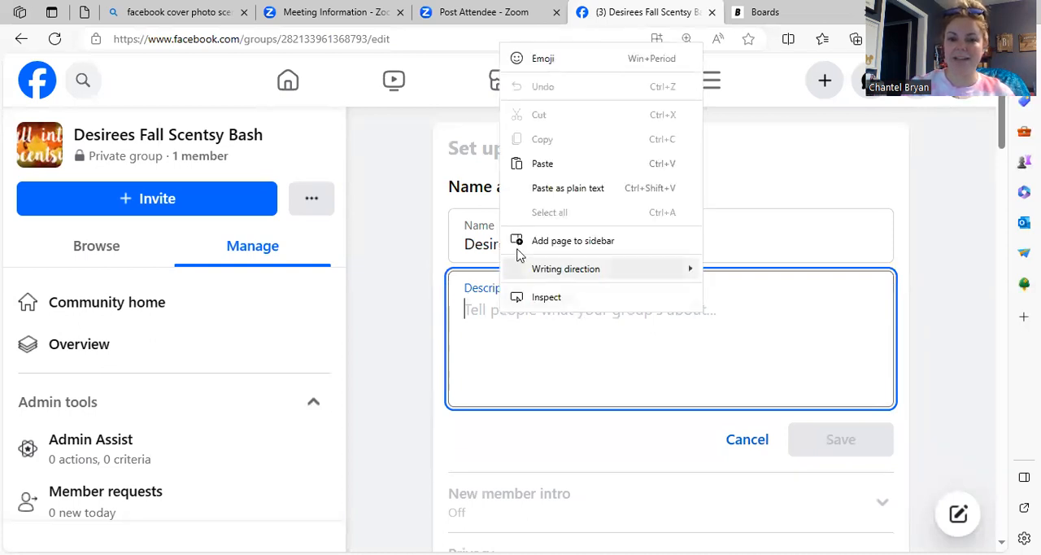
pyautogui.click(538, 169)
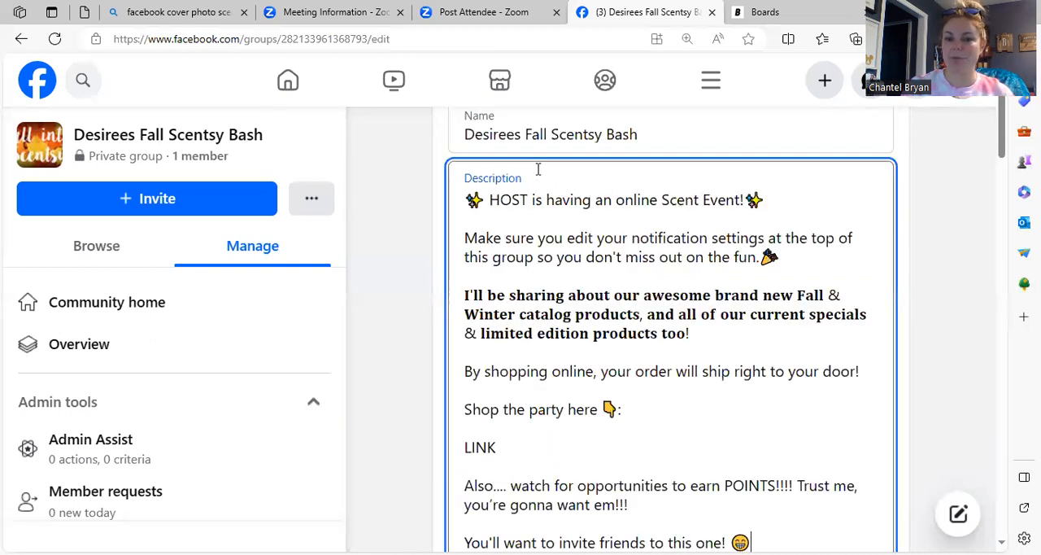
# Step: Replace the HOST placeholder in the group description with the host's first name and select the LINK placeholder
pyautogui.doubleClick(515, 199)
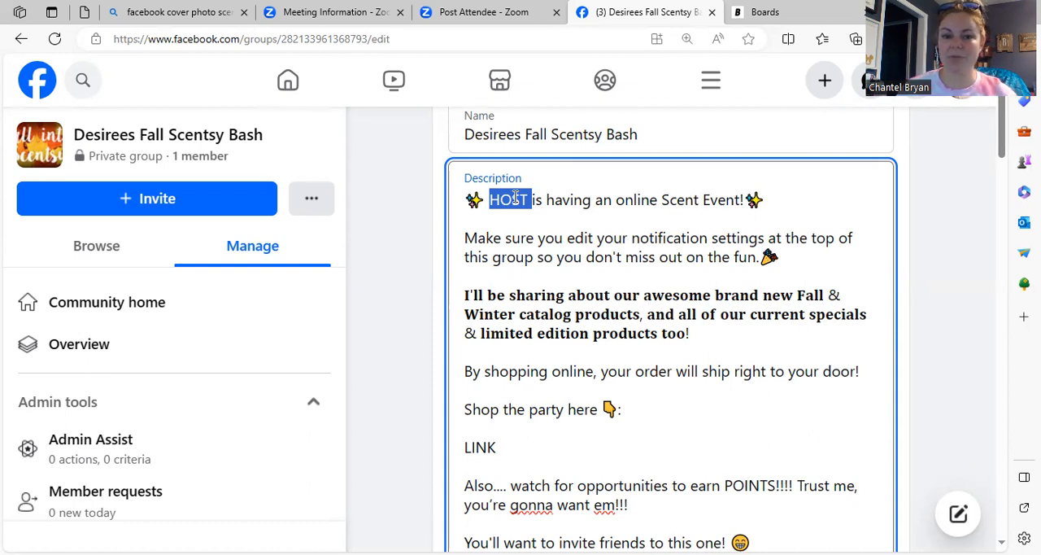
pyautogui.write('Desiree')
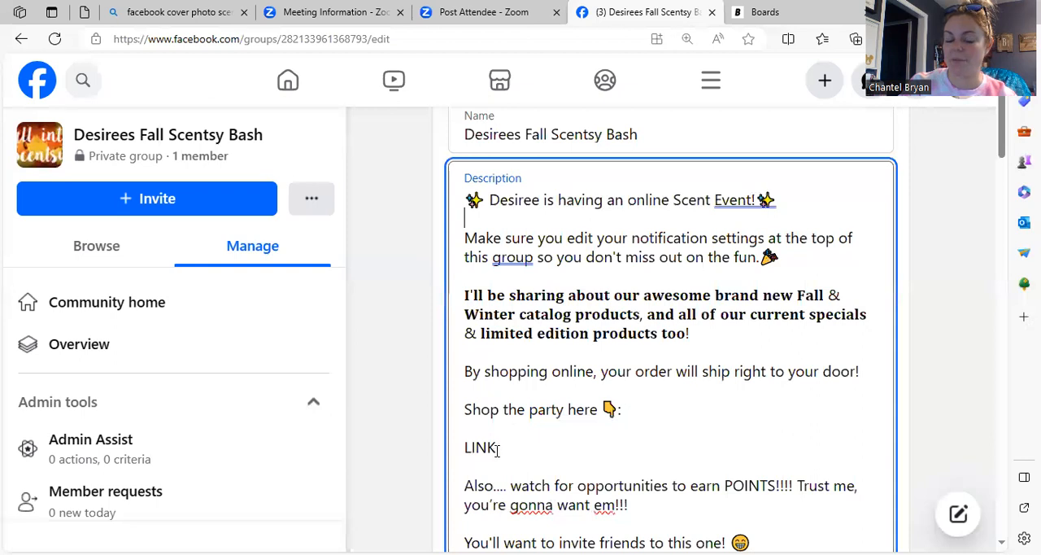
pyautogui.moveTo(498, 447); pyautogui.dragTo(413, 448)
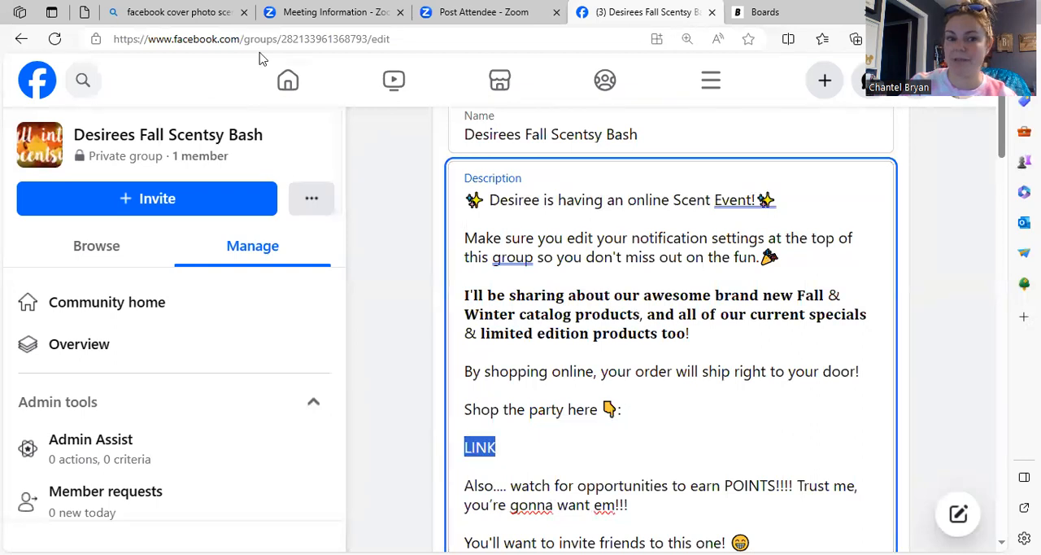
# Step: Switch to the earlier Bing search page and search the web for "scentsy workstation"
pyautogui.click(186, 10)
pyautogui.click(187, 37)
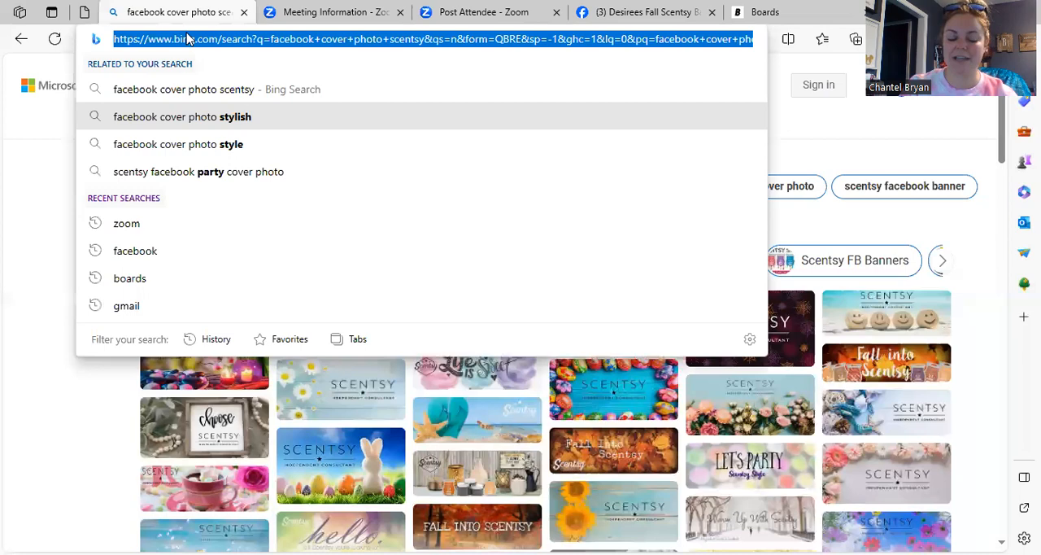
pyautogui.write('scentsy w')
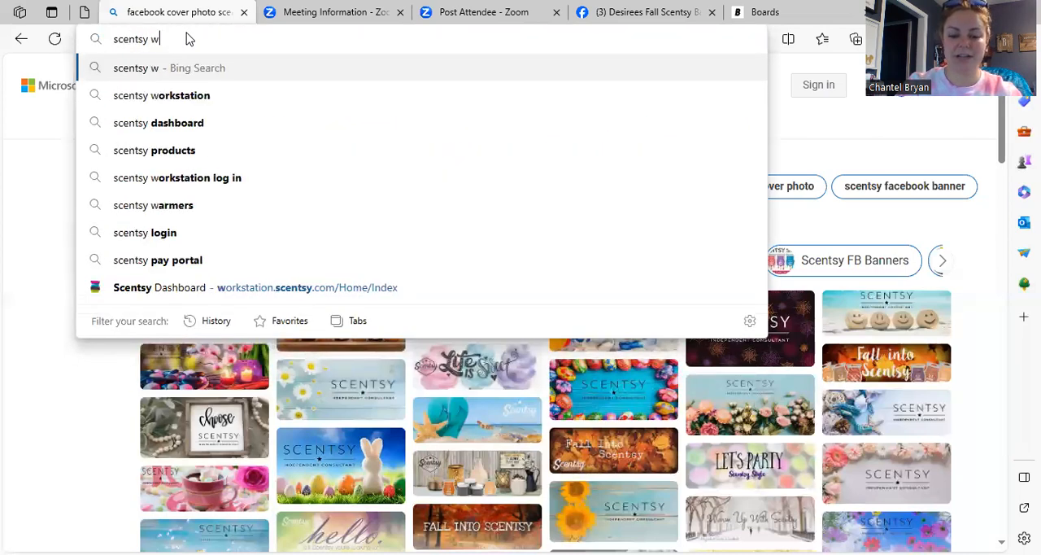
pyautogui.write('orkstation')
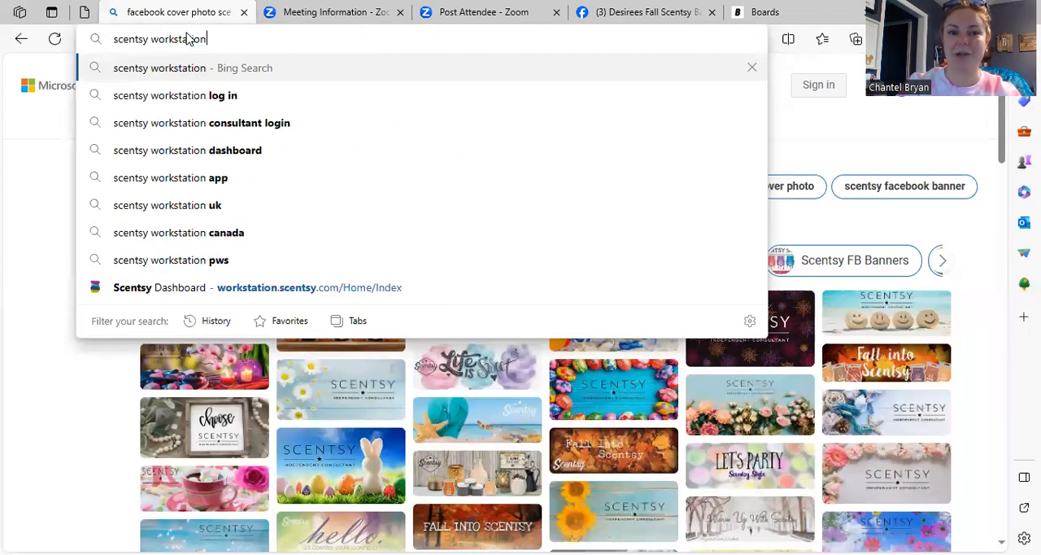
pyautogui.press('Return')
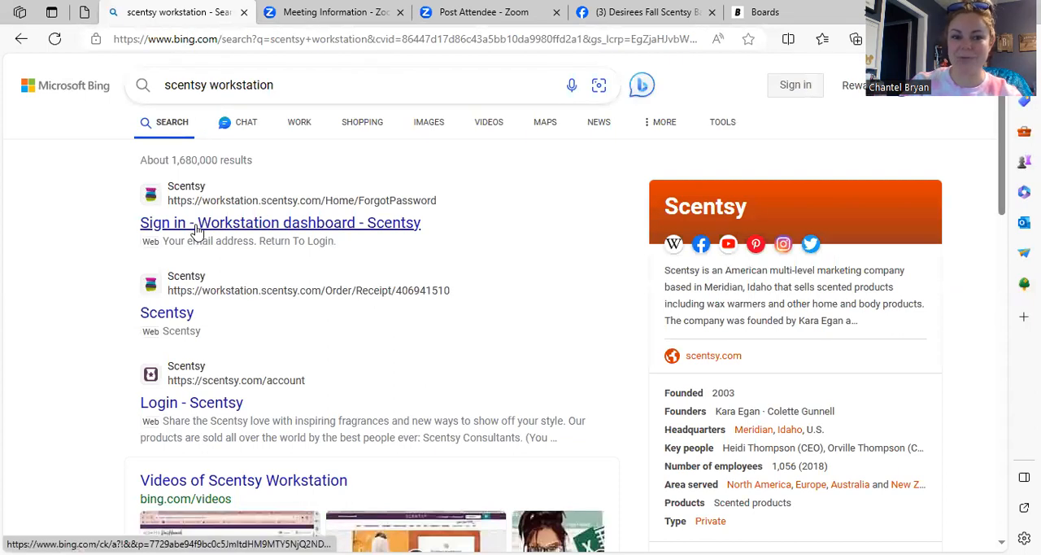
# Step: Open the Scentsy Workstation result, return to its login page and sign in with the saved consultant credentials
pyautogui.click(195, 224)
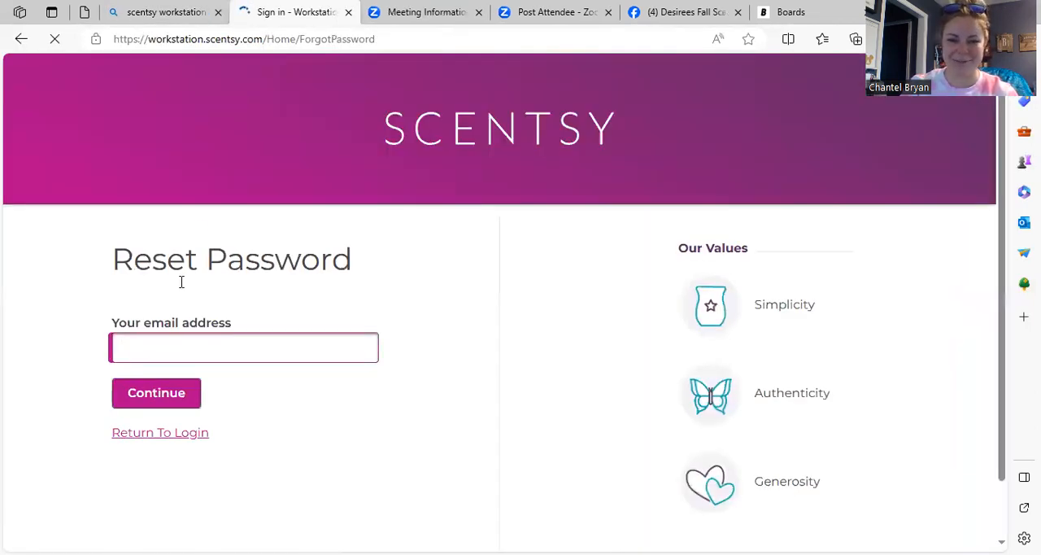
pyautogui.click(133, 436)
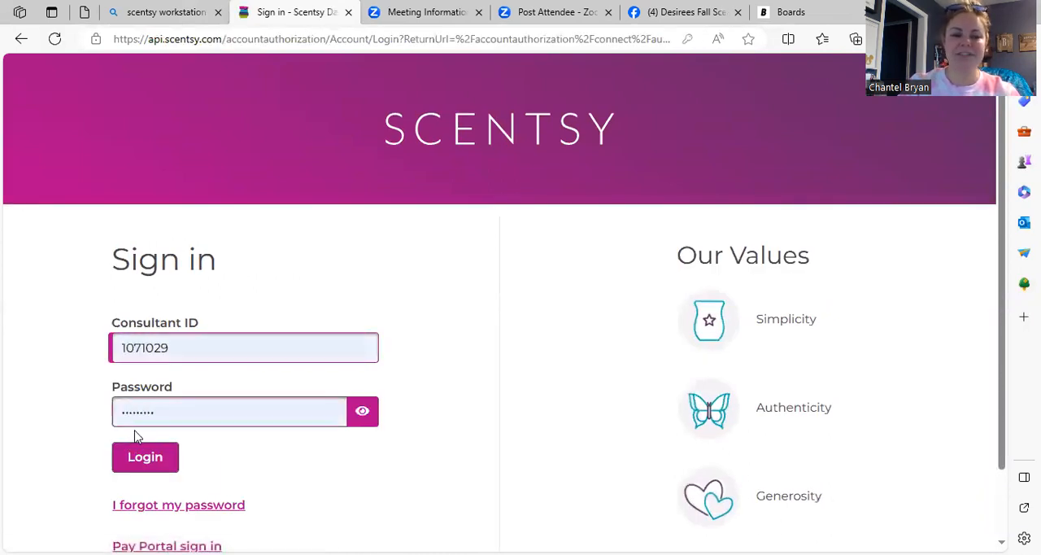
pyautogui.click(132, 454)
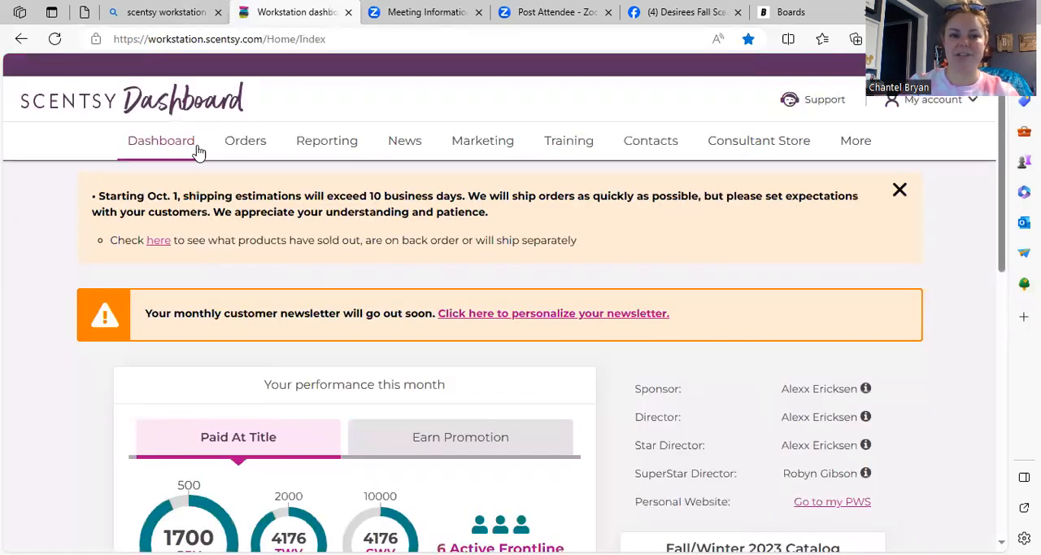
# Step: Open the list of open orders and copy the URL of the host's 10/18 Scentsy party
pyautogui.moveTo(237, 149)
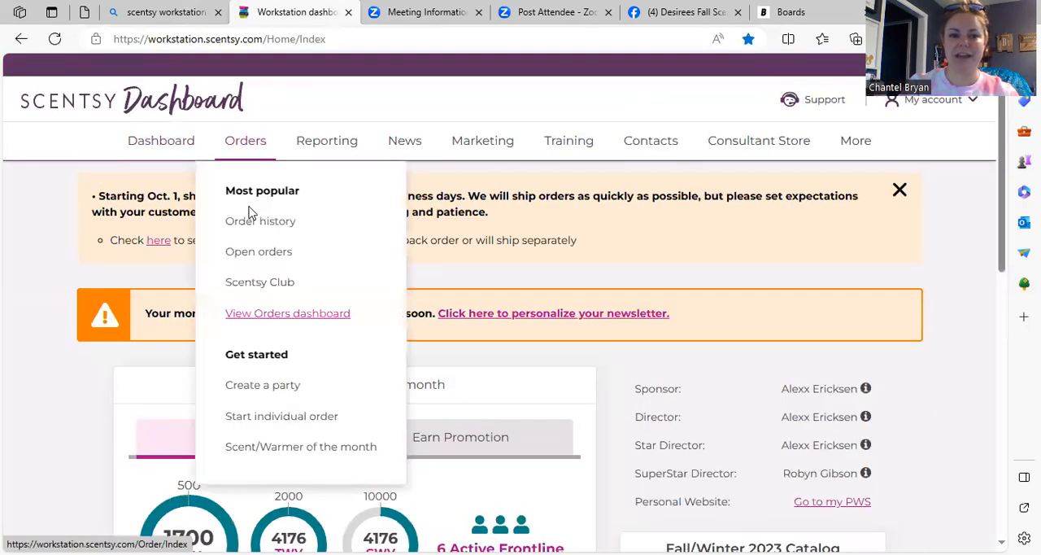
pyautogui.click(247, 260)
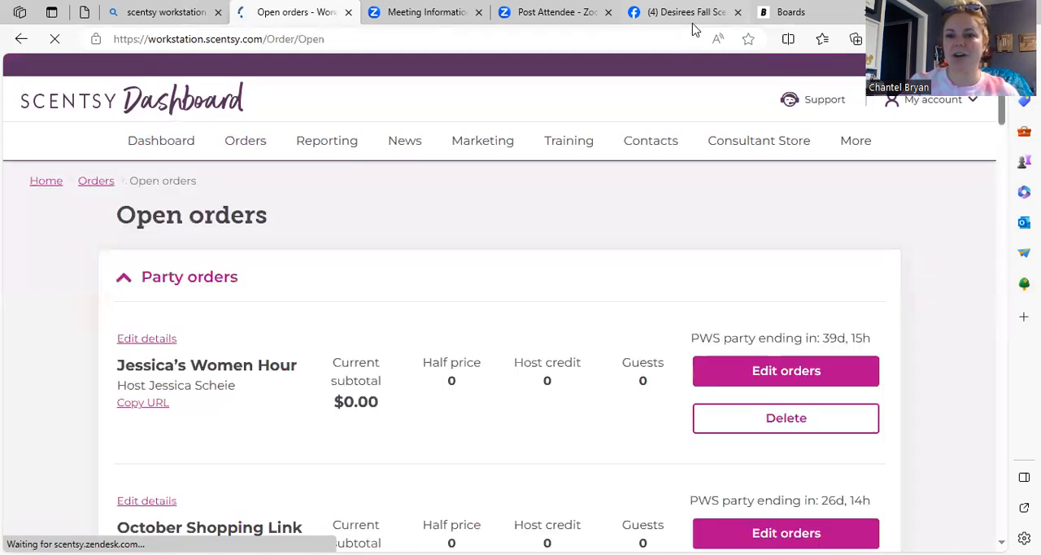
pyautogui.click(692, 13)
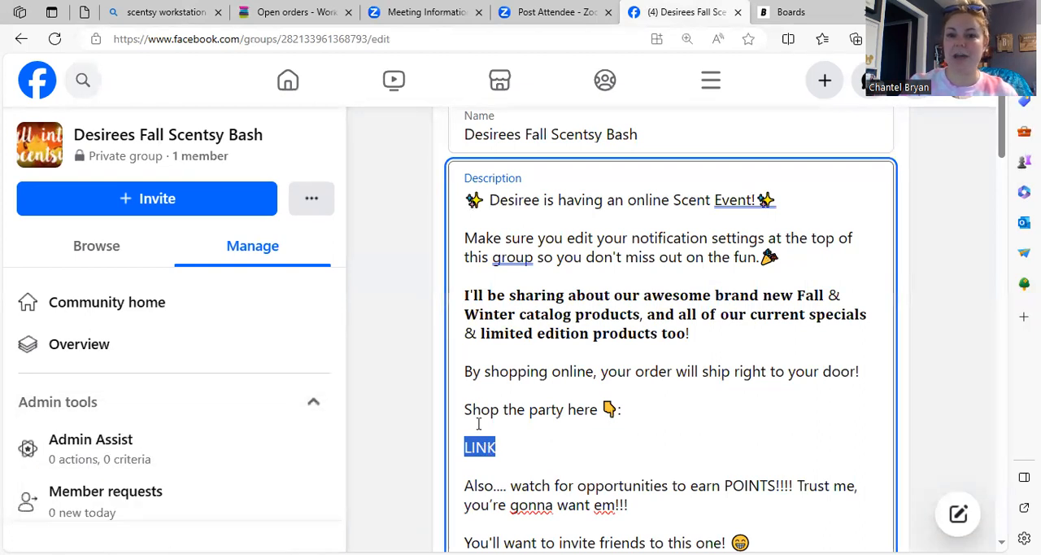
pyautogui.click(293, 12)
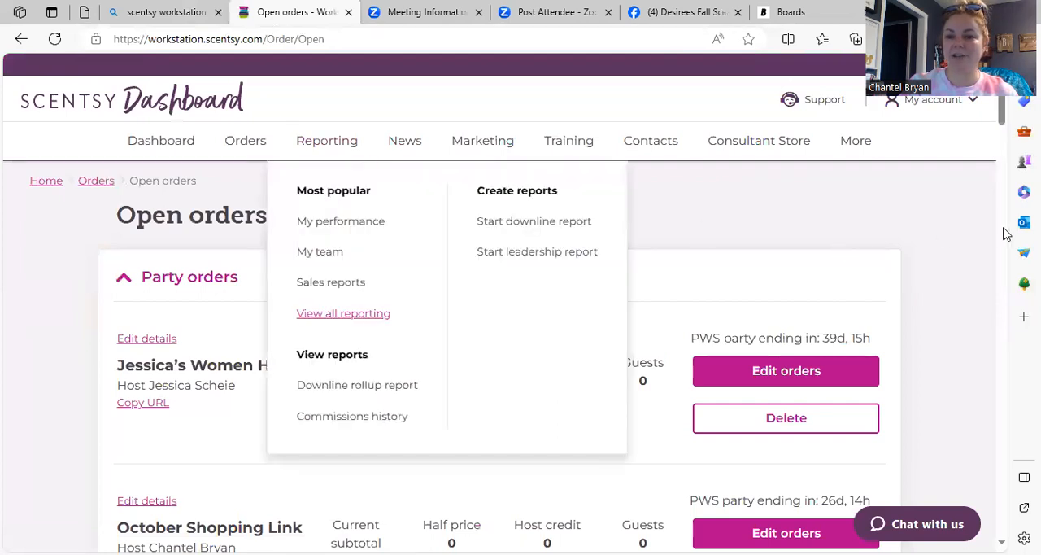
pyautogui.scroll(-5, 958, 311)
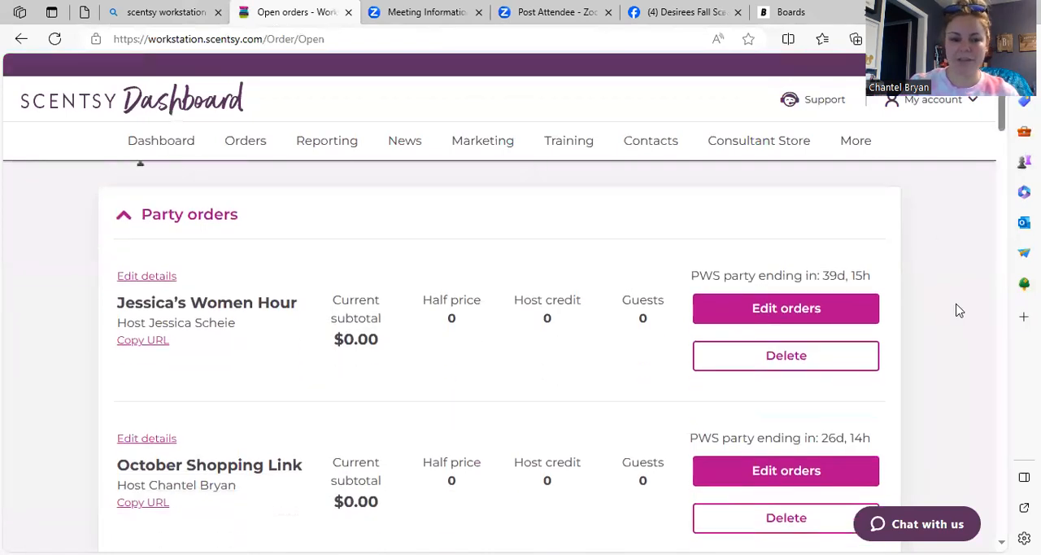
pyautogui.scroll(-5, 958, 311)
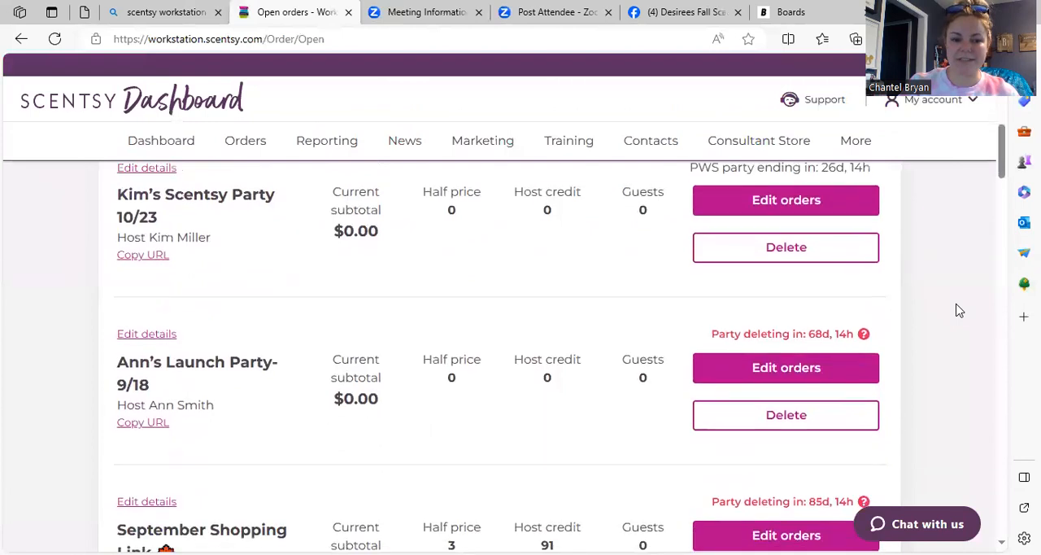
pyautogui.scroll(-5, 959, 311)
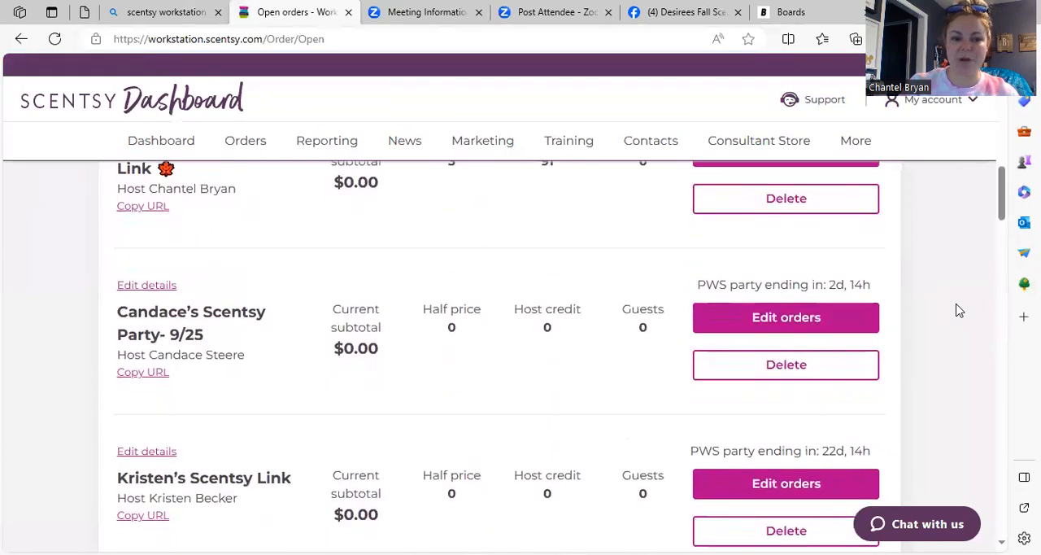
pyautogui.scroll(-5, 959, 310)
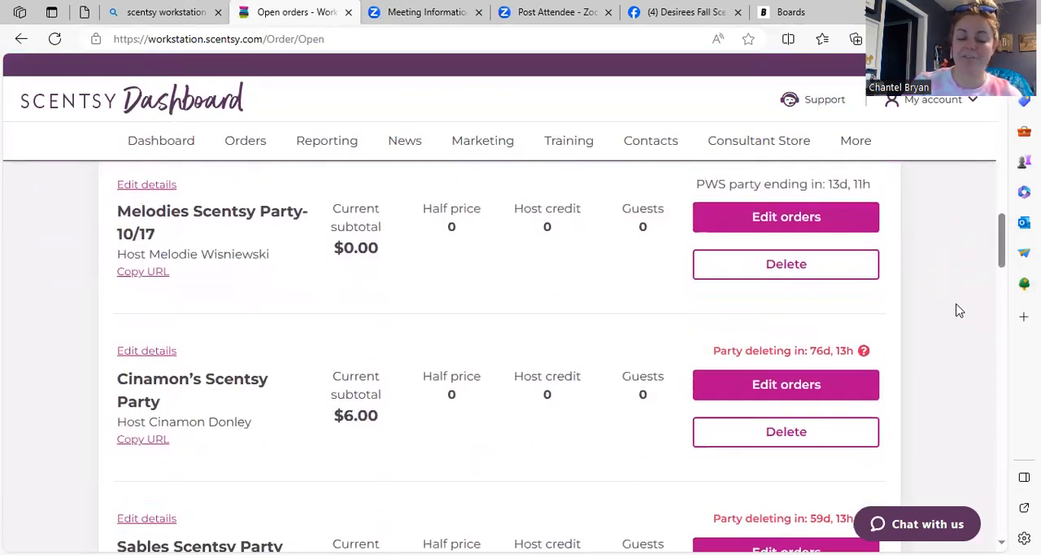
pyautogui.scroll(-1, 956, 310)
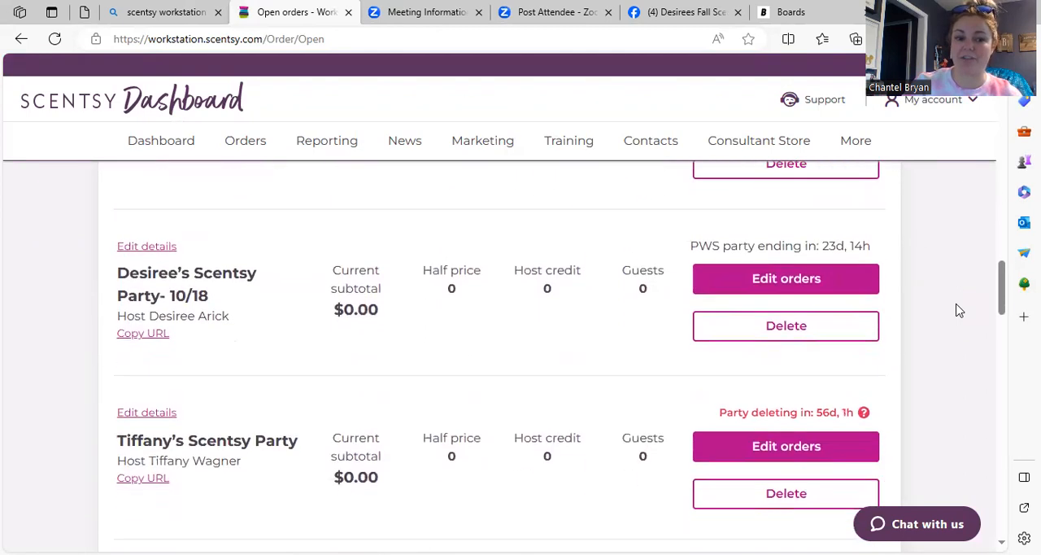
pyautogui.click(143, 333)
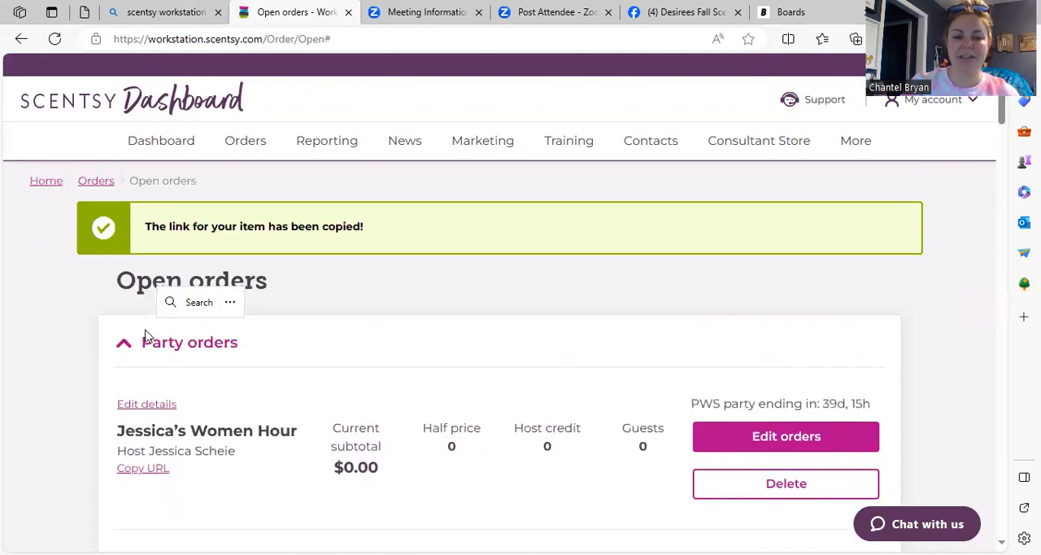
# Step: Back in the Facebook group settings, replace the LINK placeholder with the copied party URL followed by a blank line, and save the description
pyautogui.click(700, 15)
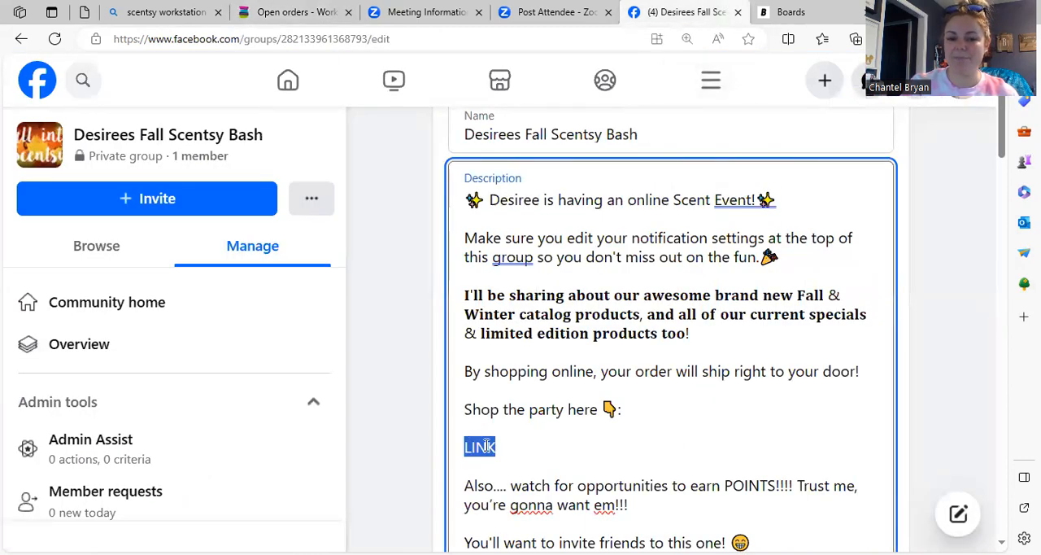
pyautogui.press('BackSpace')
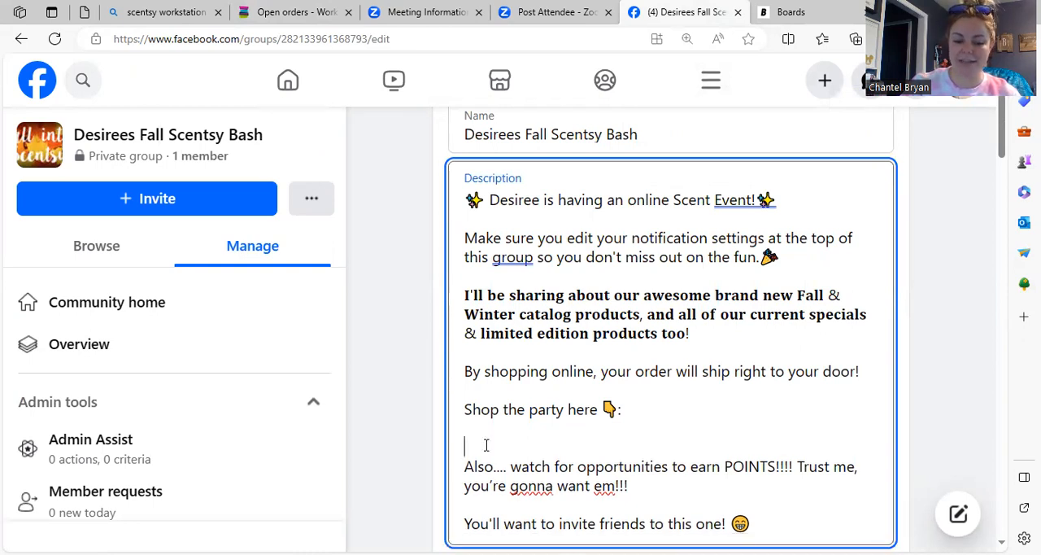
pyautogui.rightClick(485, 445)
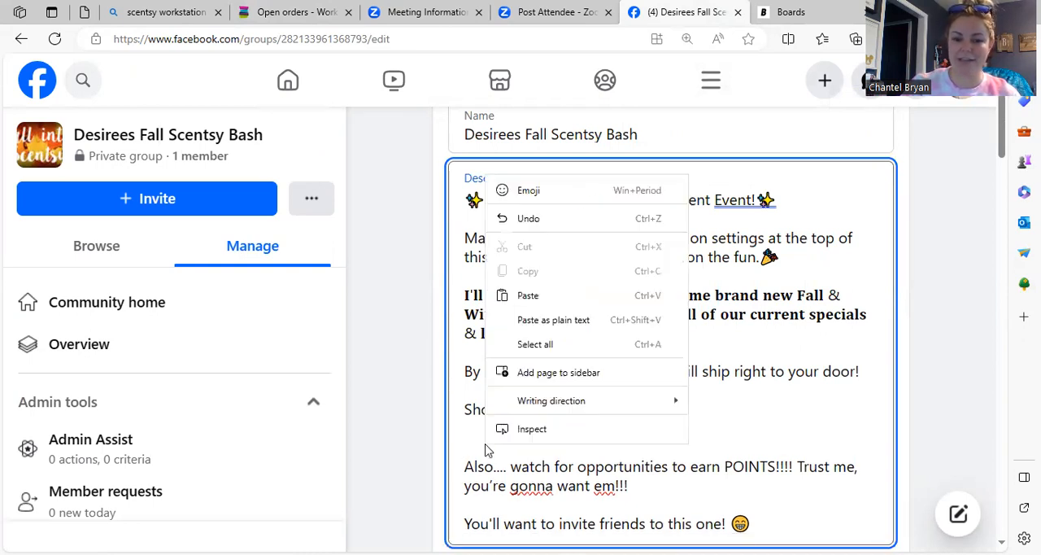
pyautogui.click(535, 295)
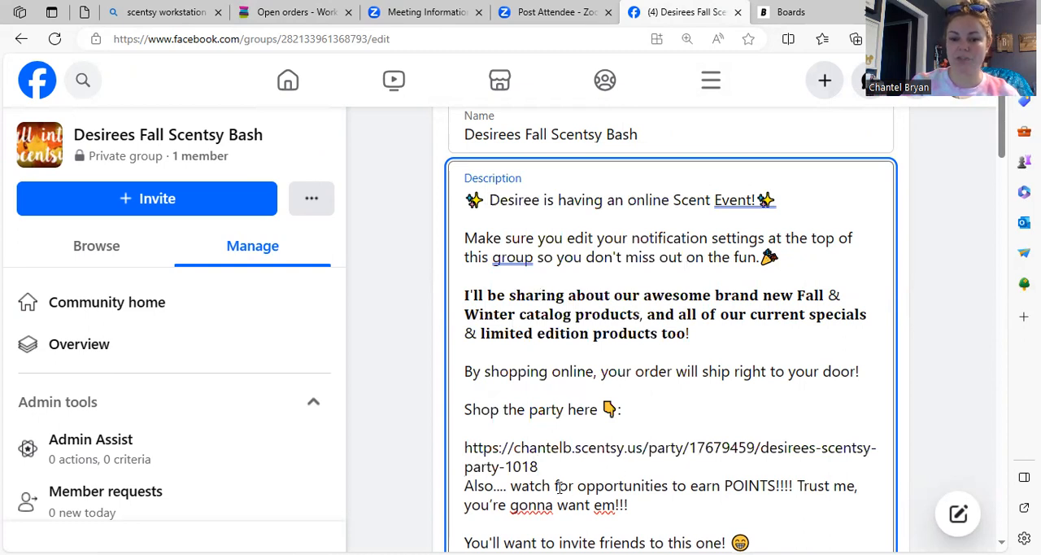
pyautogui.press('Return')
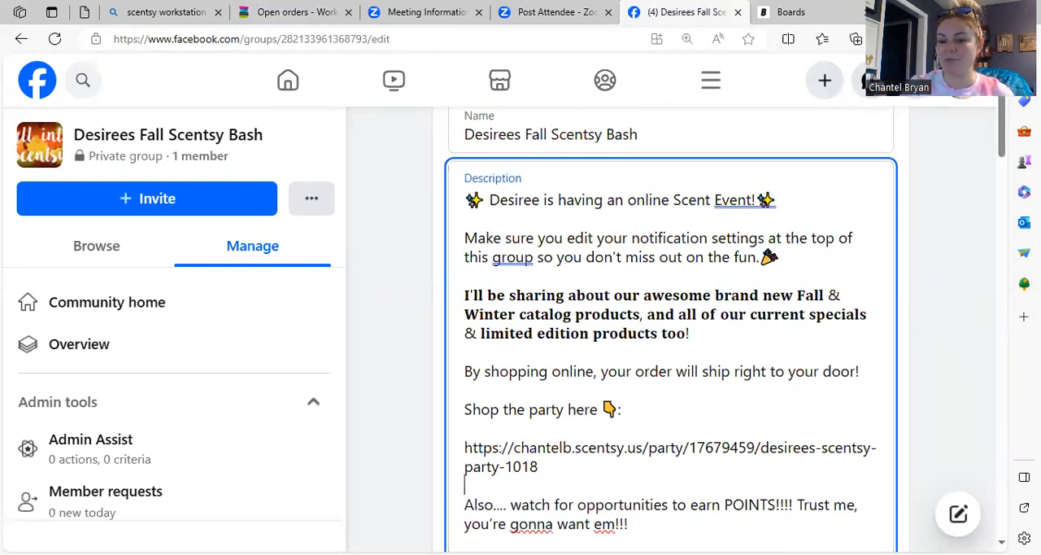
pyautogui.scroll(-1, 671, 326)
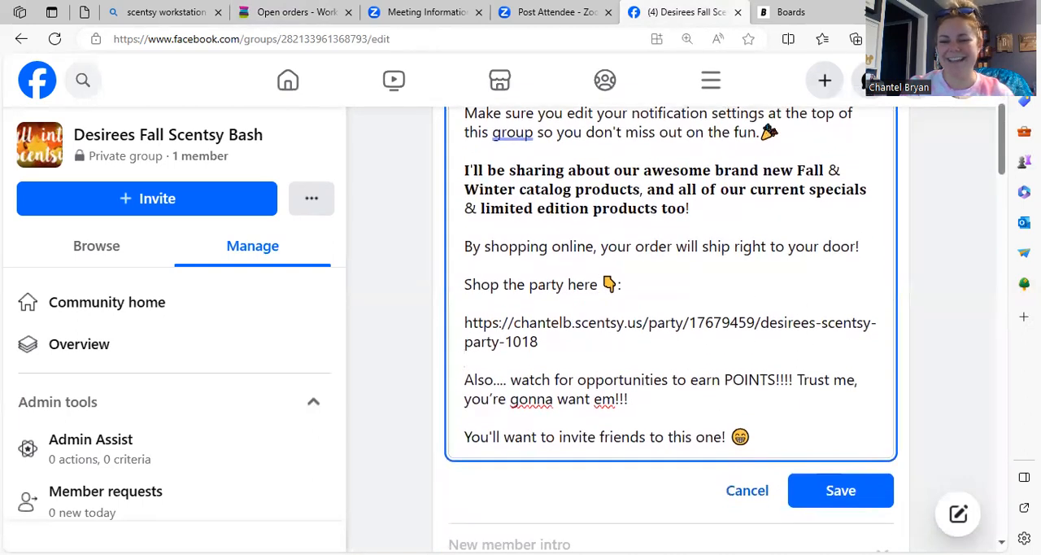
pyautogui.click(829, 482)
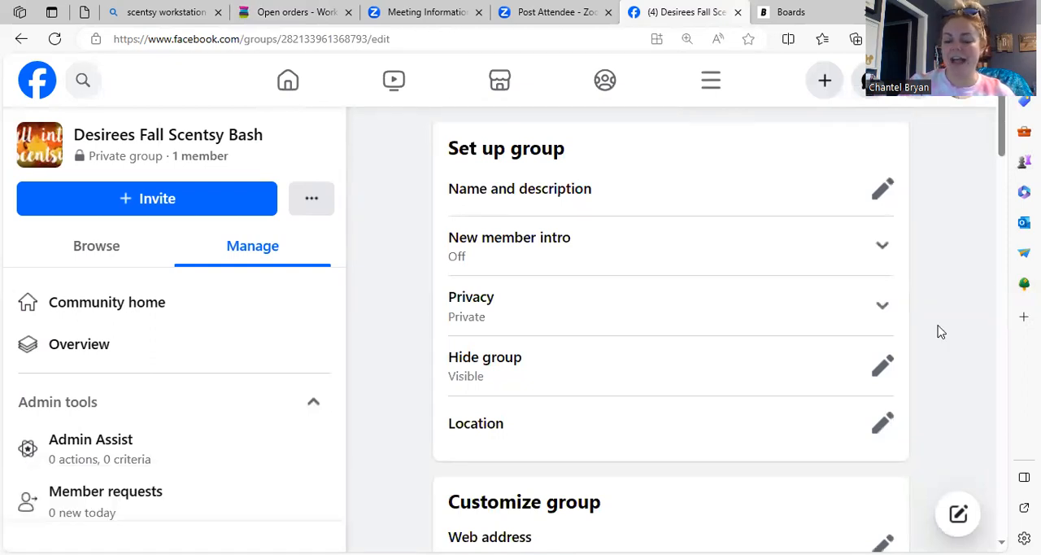
# Step: Set the group's primary color to the dark plum shade taken from the cover photo and save it
pyautogui.scroll(-2, 939, 332)
pyautogui.scroll(-3, 939, 332)
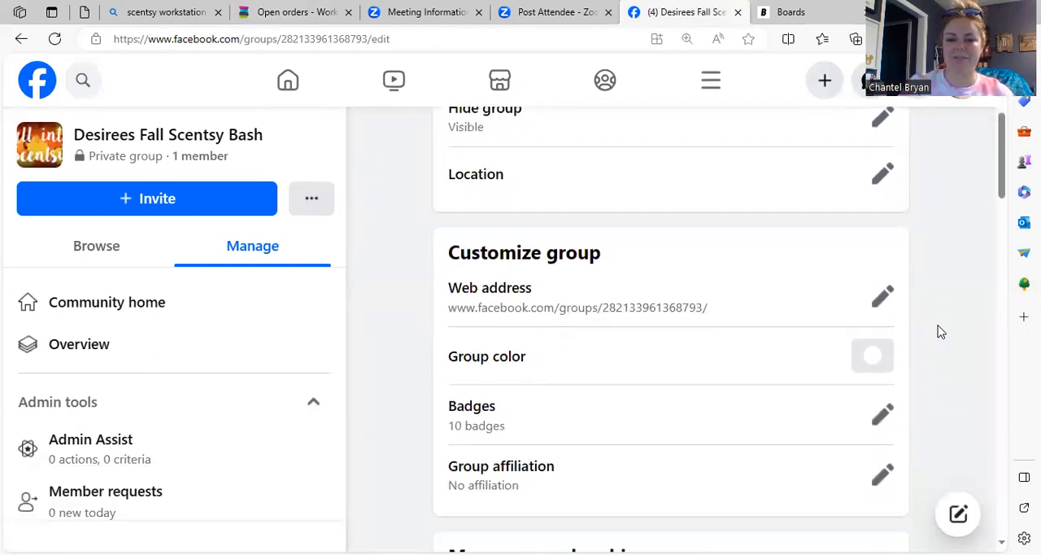
pyautogui.click(872, 296)
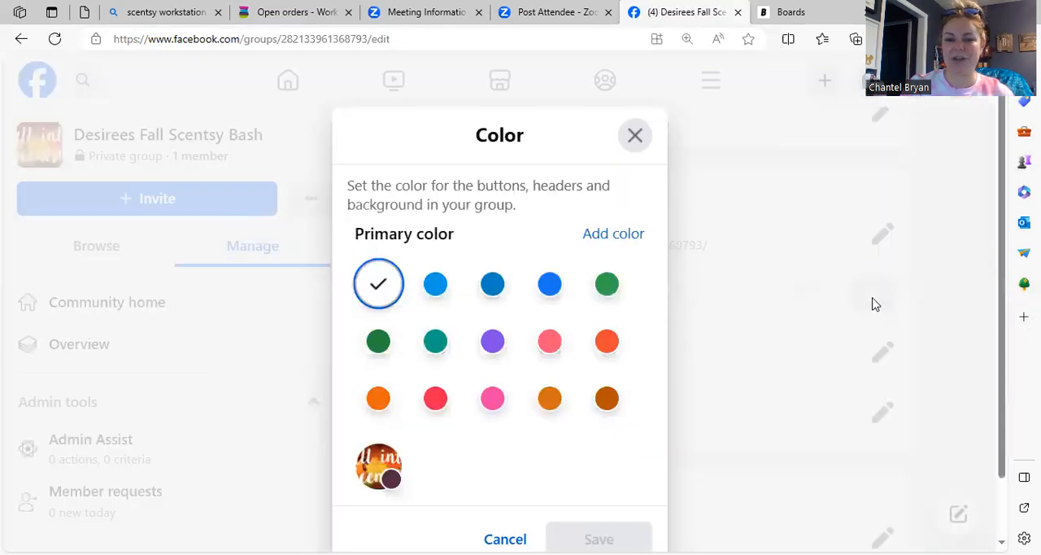
pyautogui.click(384, 478)
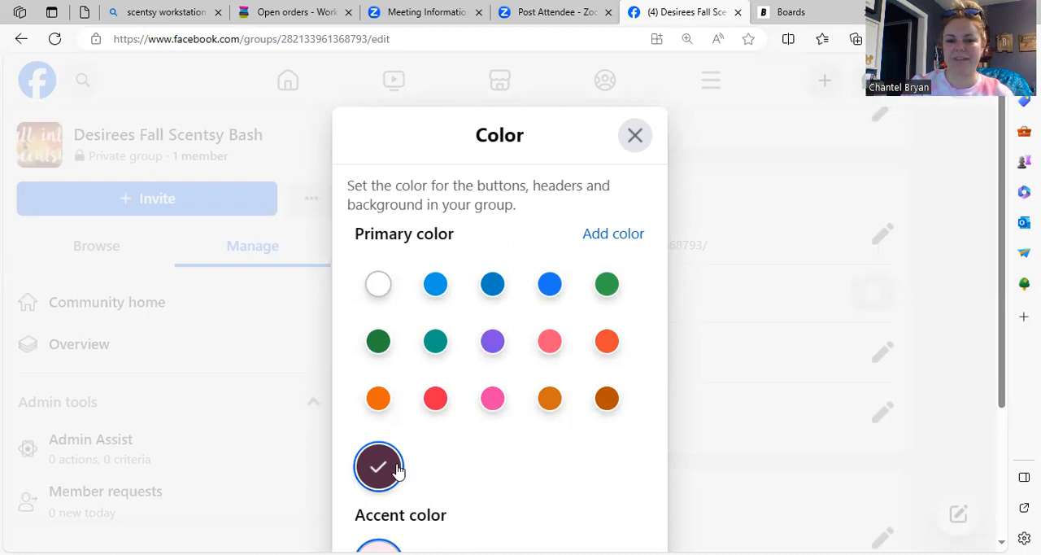
pyautogui.moveTo(1003, 352); pyautogui.dragTo(804, 472)
pyautogui.click(637, 485)
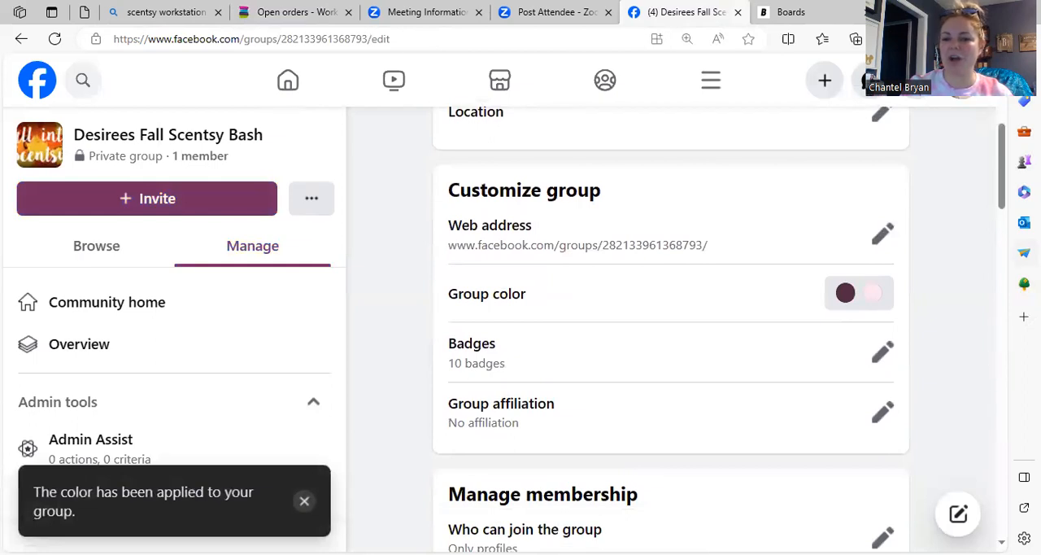
# Step: Look through the group's admin tools and the remaining group settings, from customization and membership to discussion, added features and advanced settings
pyautogui.moveTo(1005, 193)
pyautogui.mouseDown()
pyautogui.moveTo(994, 247)
pyautogui.moveTo(990, 193)
pyautogui.mouseUp()
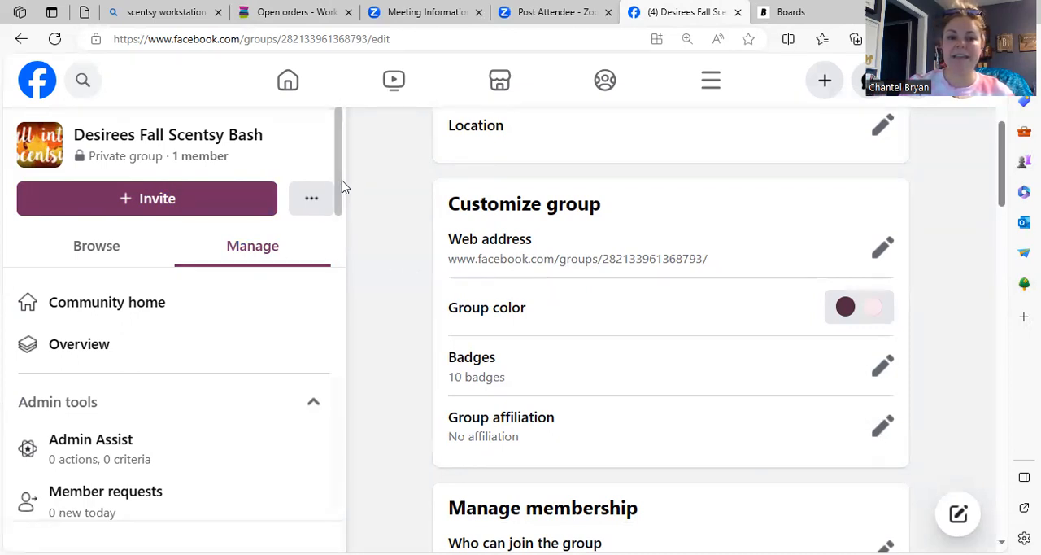
pyautogui.moveTo(341, 183); pyautogui.dragTo(342, 326)
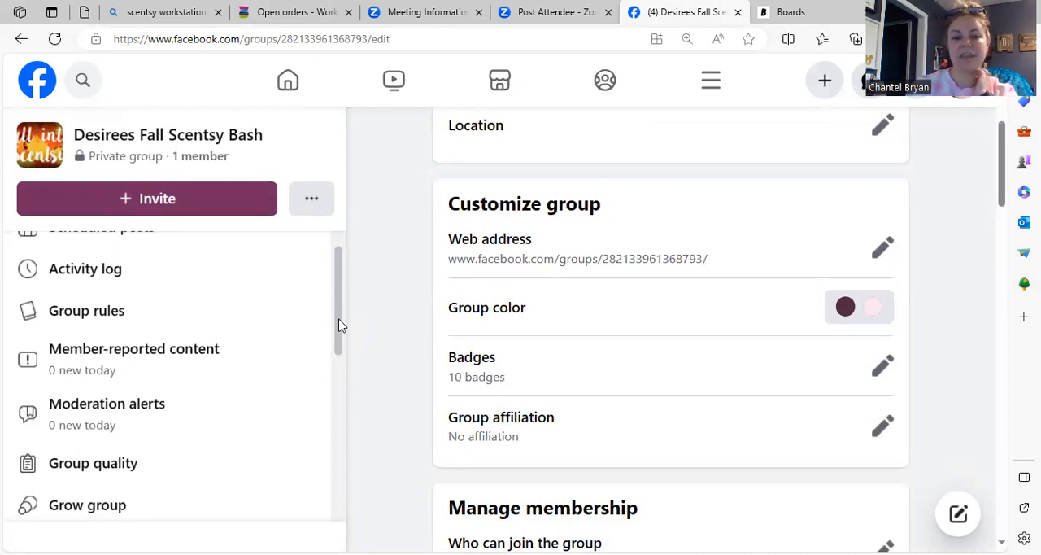
pyautogui.moveTo(342, 325); pyautogui.dragTo(318, 418)
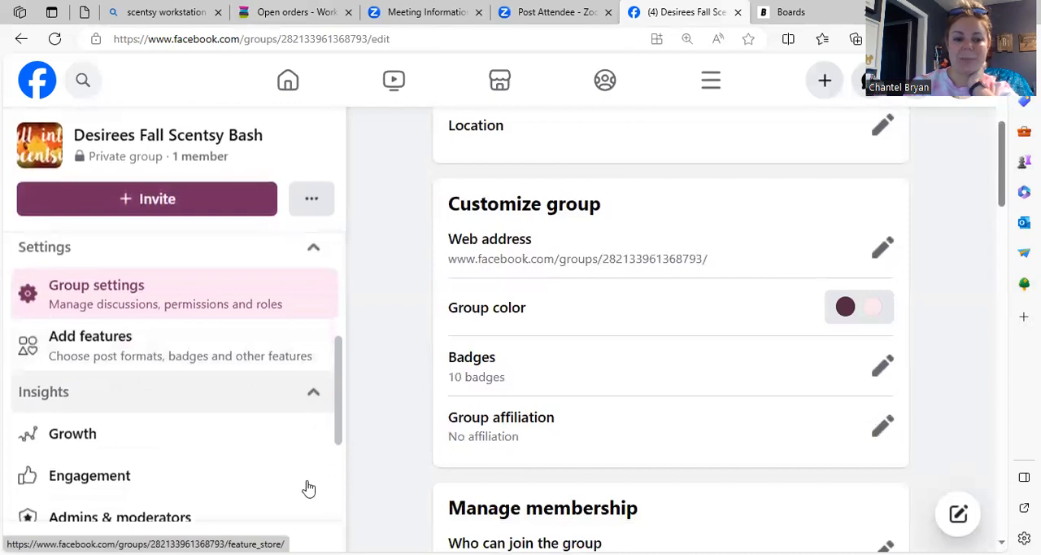
pyautogui.scroll(2, 322, 384)
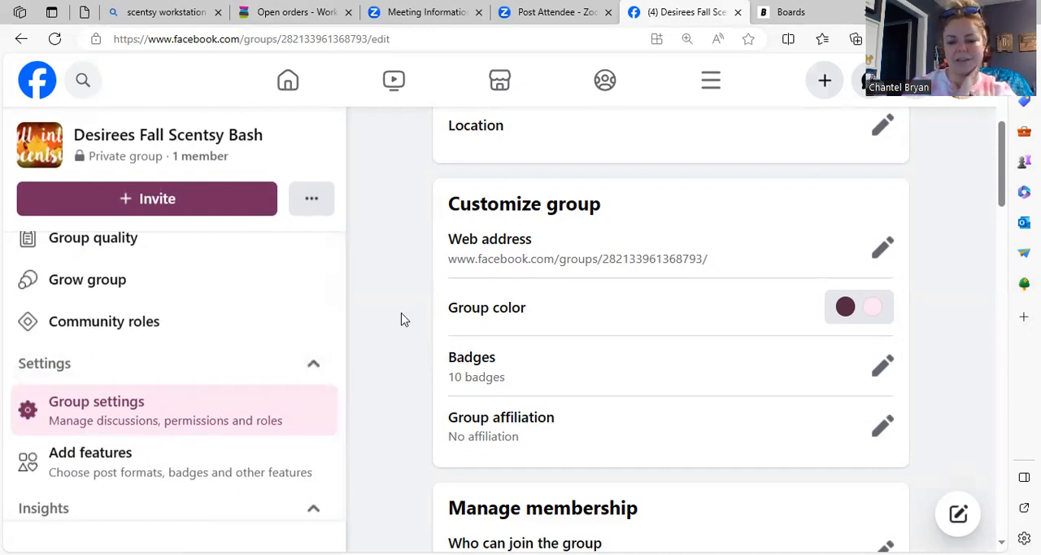
pyautogui.scroll(-7, 401, 319)
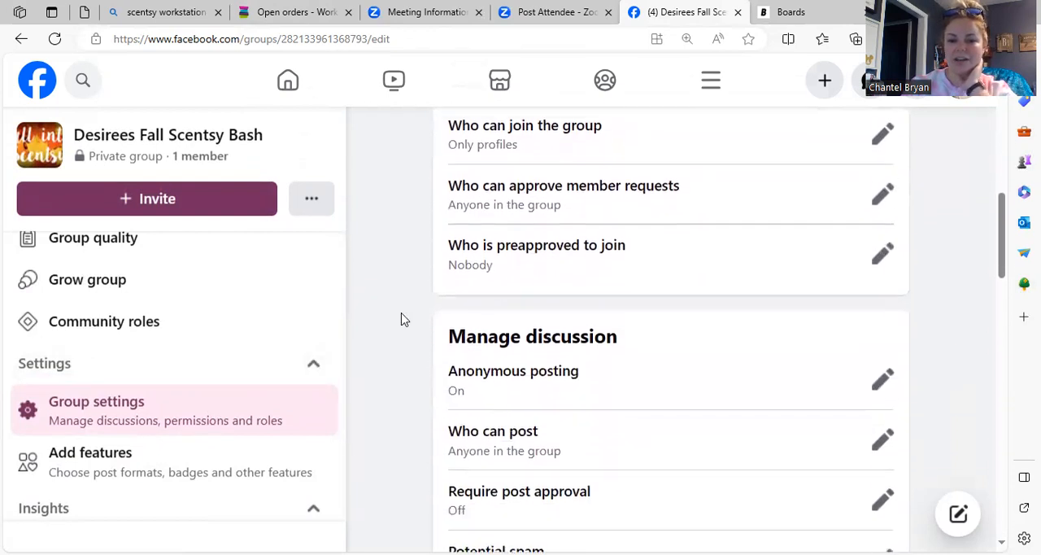
pyautogui.scroll(-6, 401, 319)
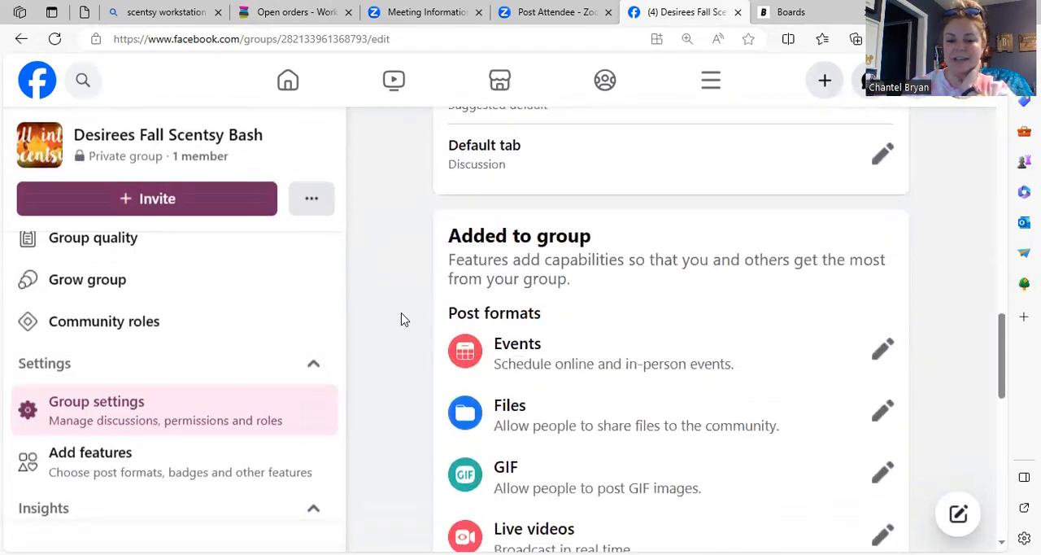
pyautogui.scroll(-7, 401, 318)
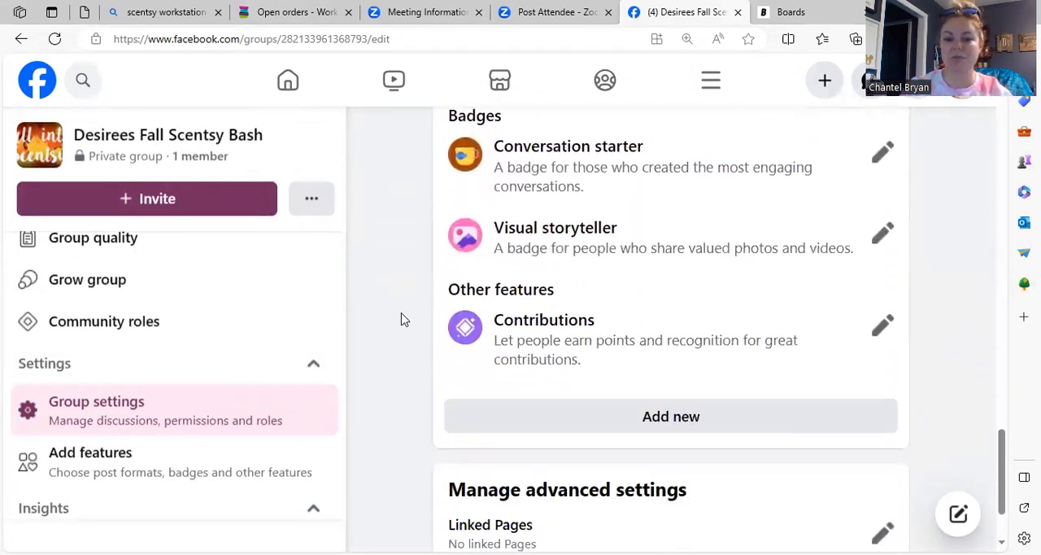
pyautogui.scroll(20, 401, 319)
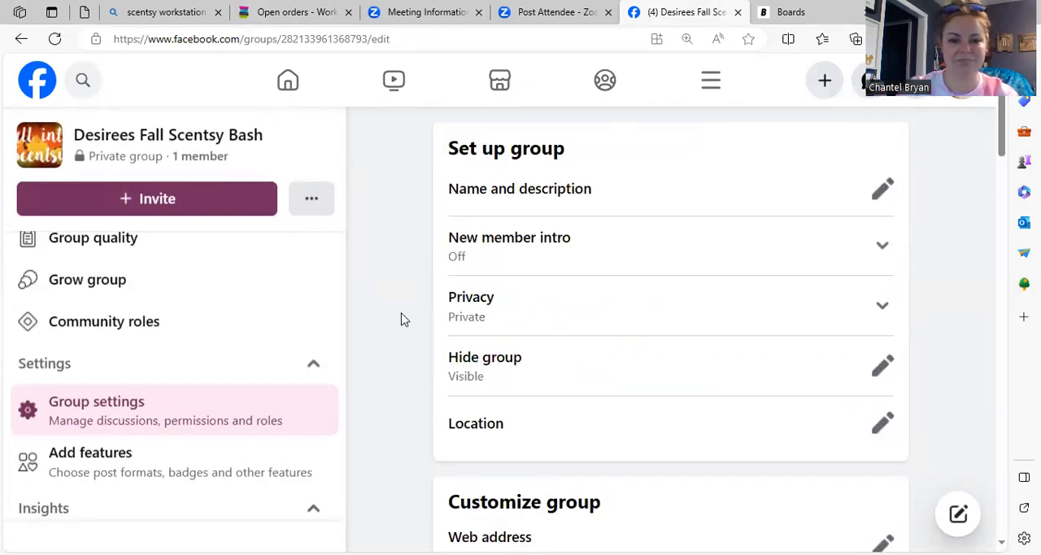
pyautogui.moveTo(339, 379); pyautogui.dragTo(356, 167)
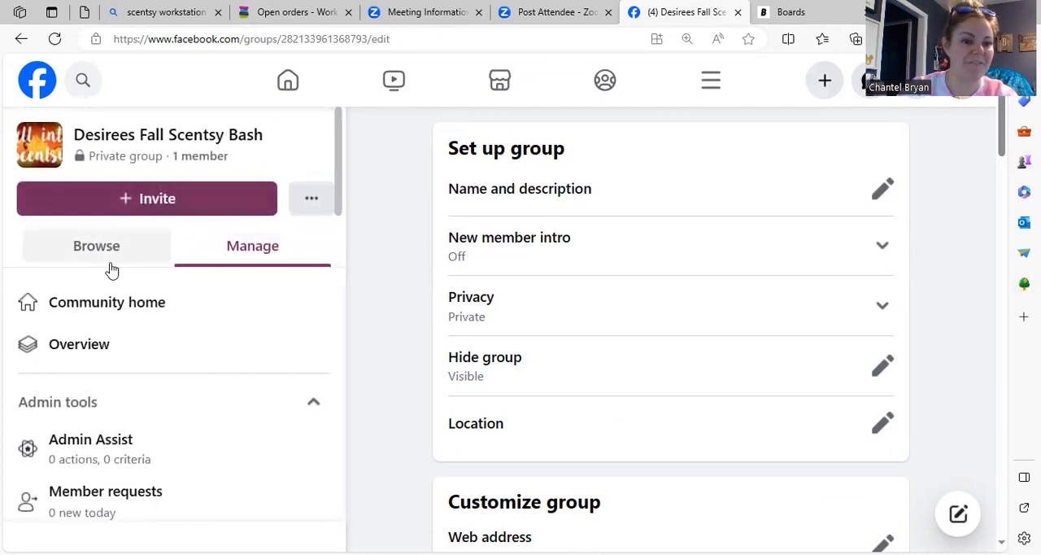
# Step: Set the group's in-app notifications to All posts, save the notification settings and dismiss the new notification pop-up
pyautogui.click(313, 201)
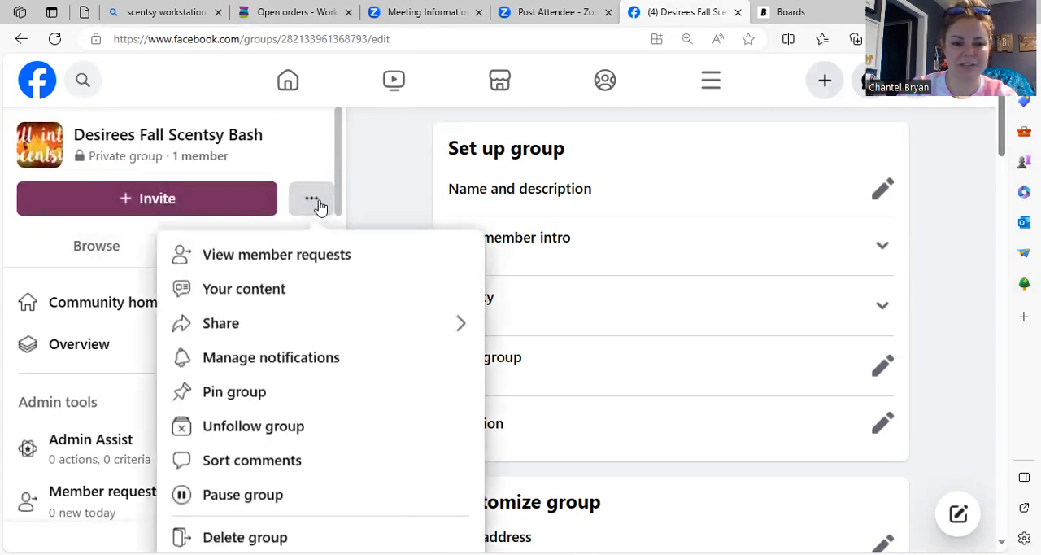
pyautogui.click(353, 207)
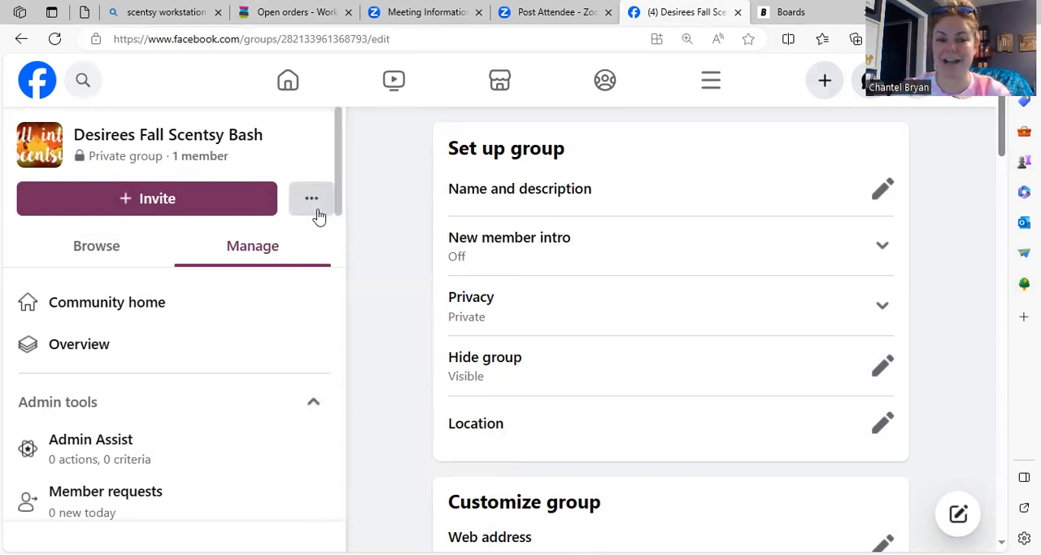
pyautogui.click(315, 207)
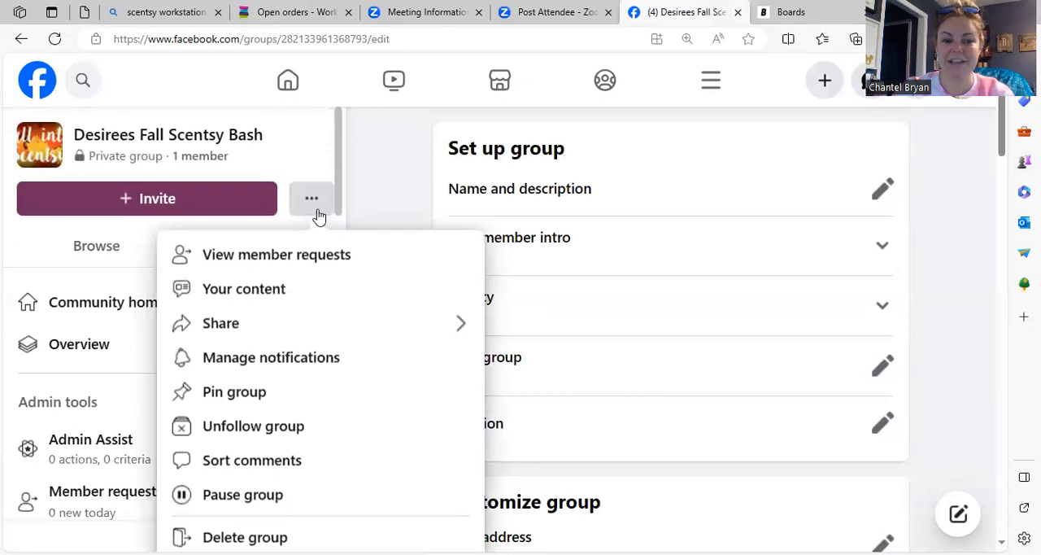
pyautogui.click(293, 358)
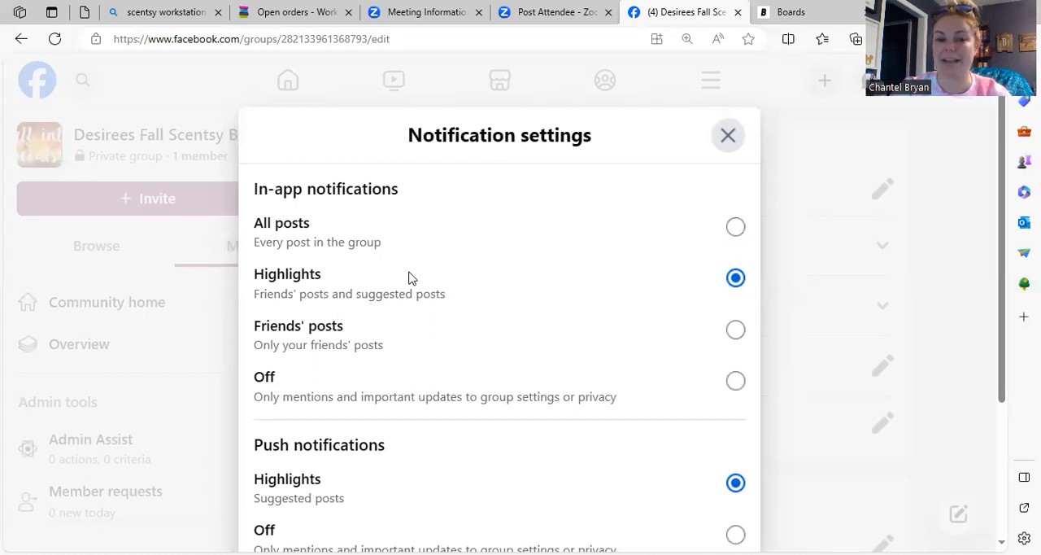
pyautogui.click(734, 228)
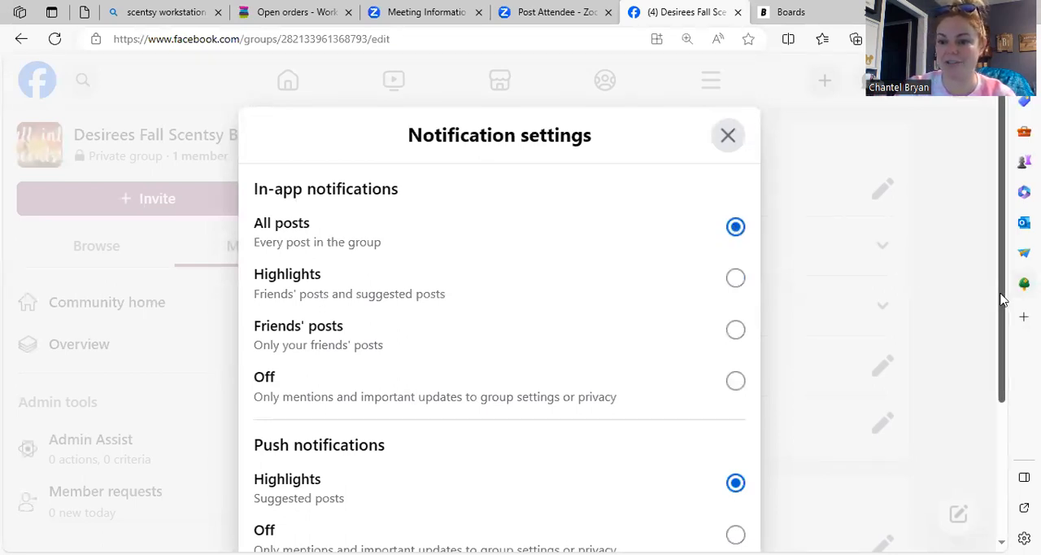
pyautogui.moveTo(1002, 299); pyautogui.dragTo(997, 392)
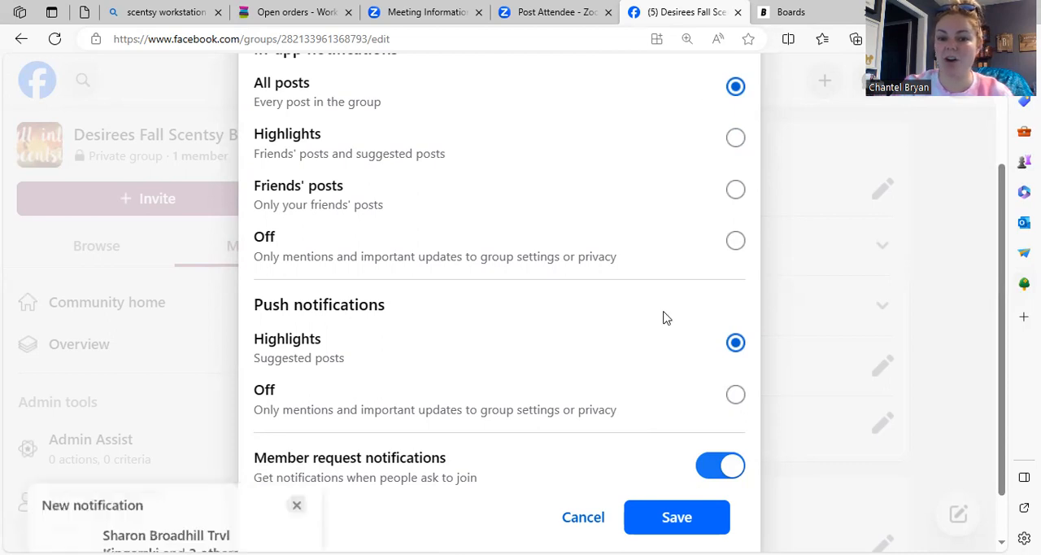
pyautogui.click(672, 517)
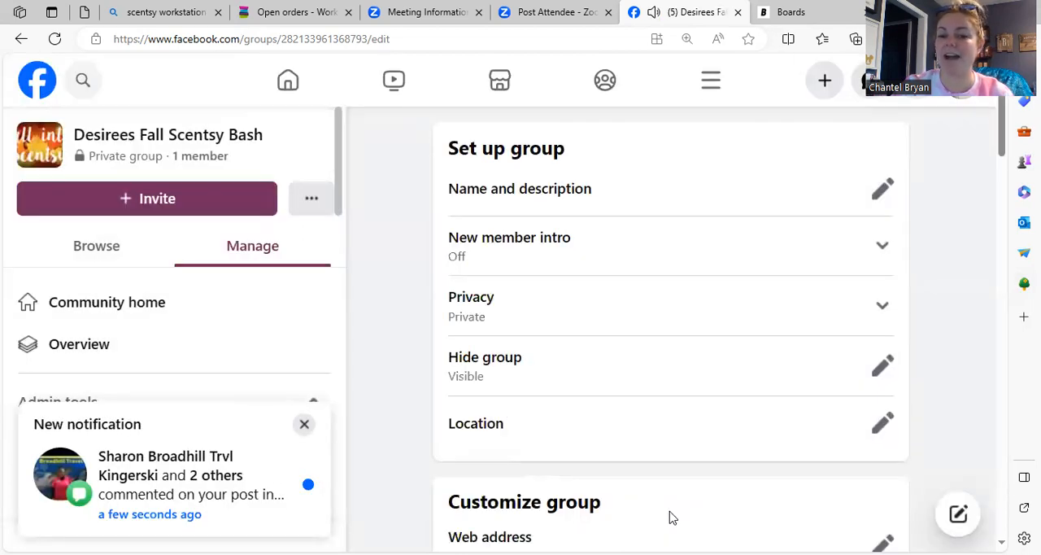
pyautogui.click(303, 424)
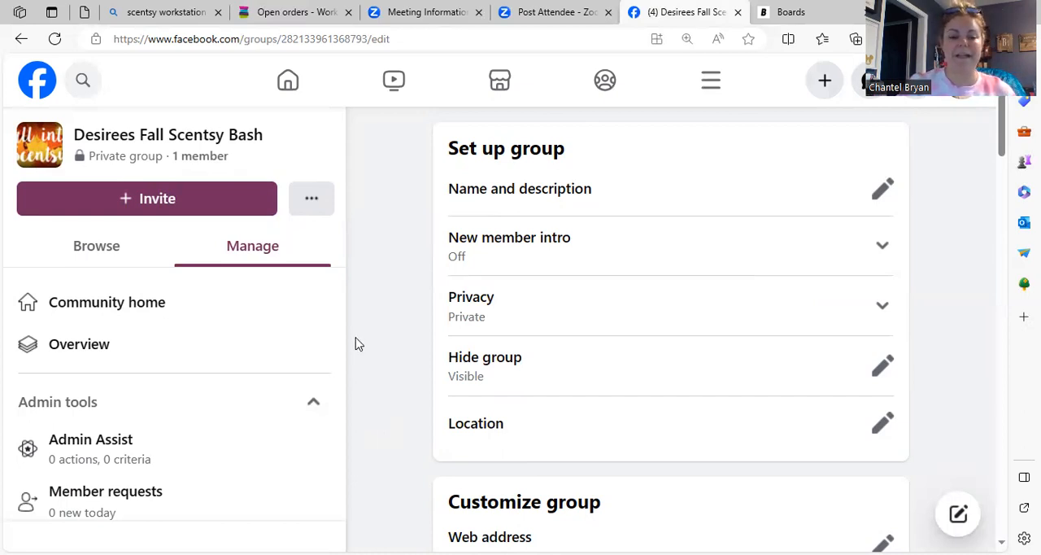
# Step: Pin the group and check its options again for the pinned state
pyautogui.click(311, 202)
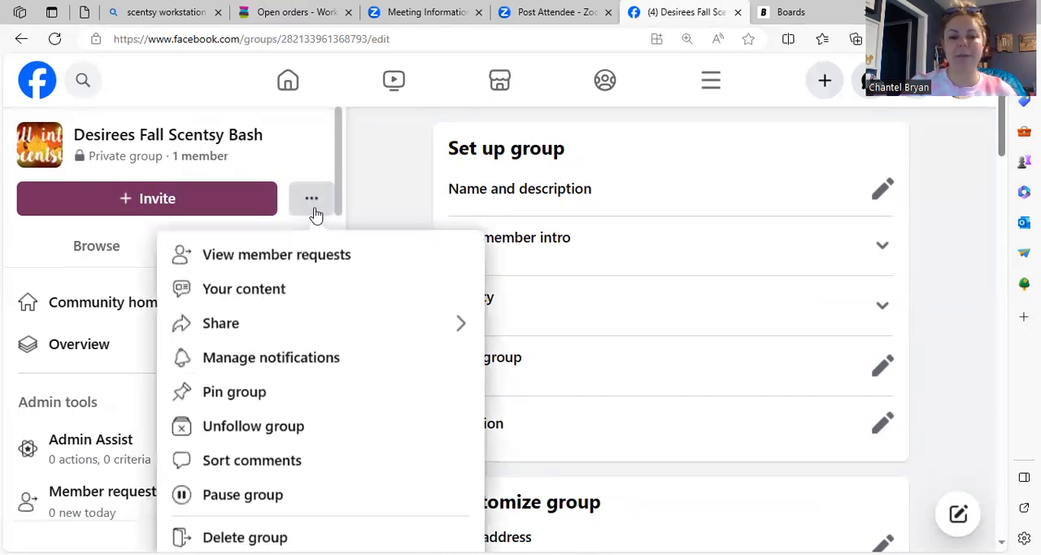
pyautogui.click(272, 404)
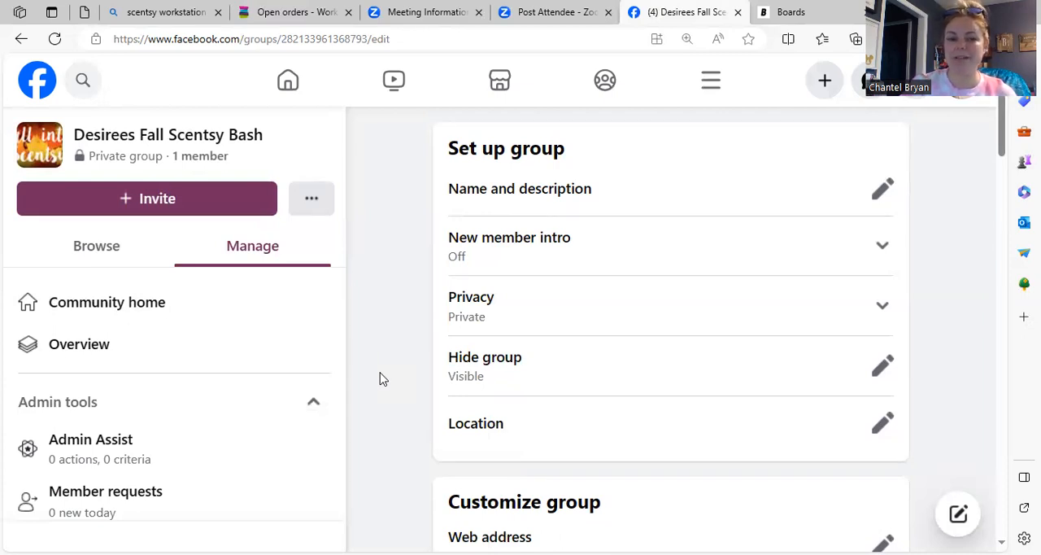
pyautogui.click(314, 209)
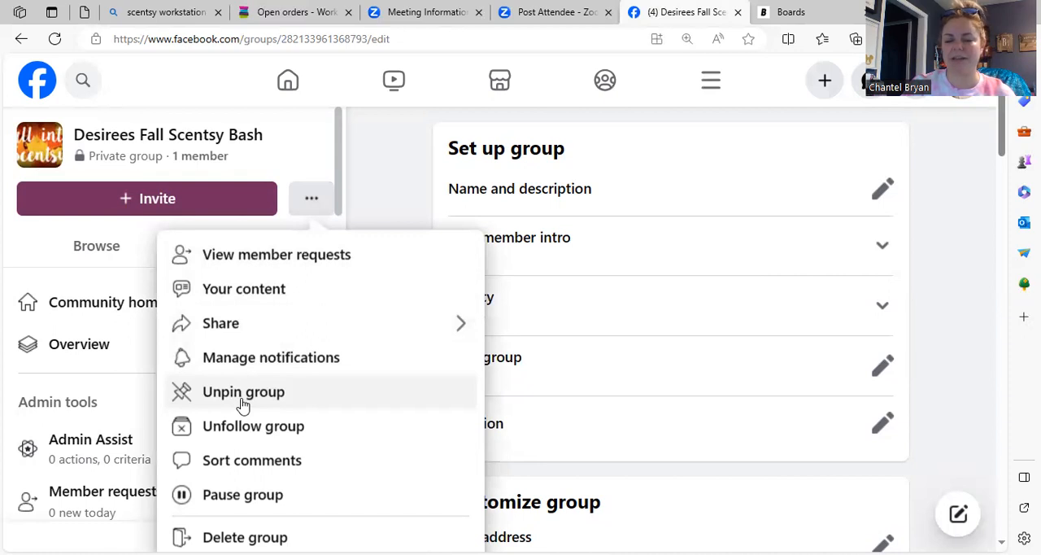
pyautogui.doubleClick(376, 196)
pyautogui.click(375, 196)
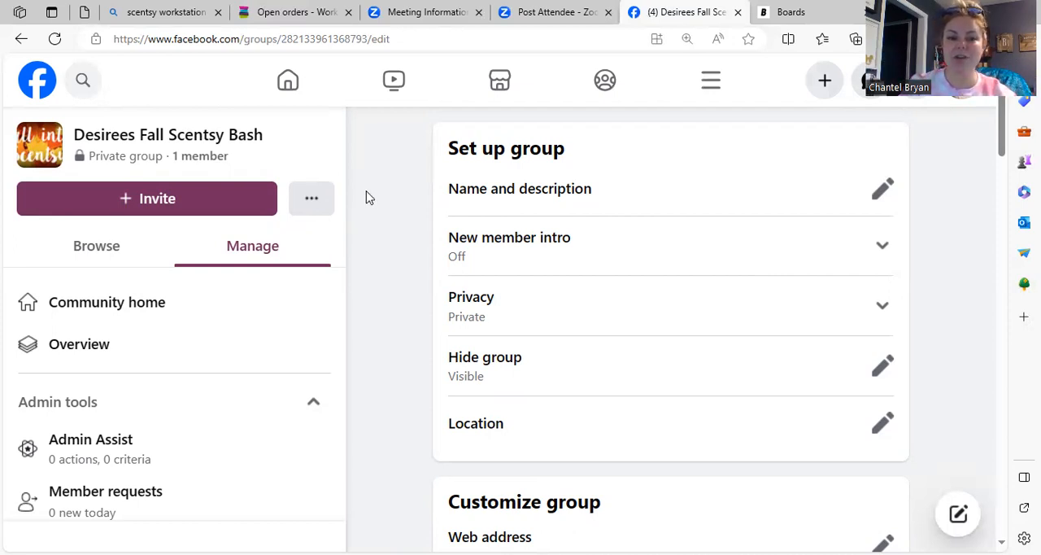
# Step: Glance at the group's Browse view, return to Manage and open the group's community home page
pyautogui.click(122, 252)
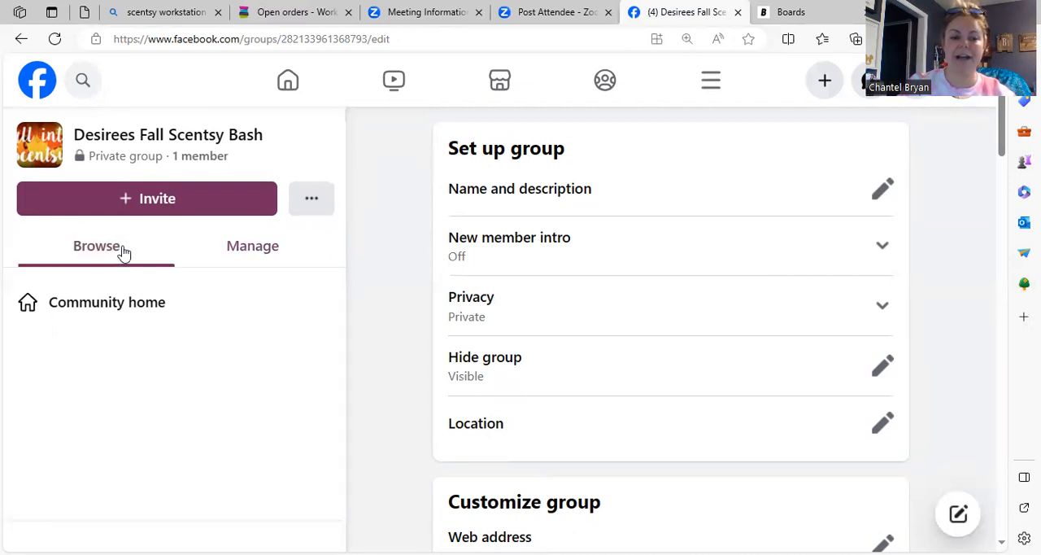
pyautogui.click(241, 253)
pyautogui.click(162, 134)
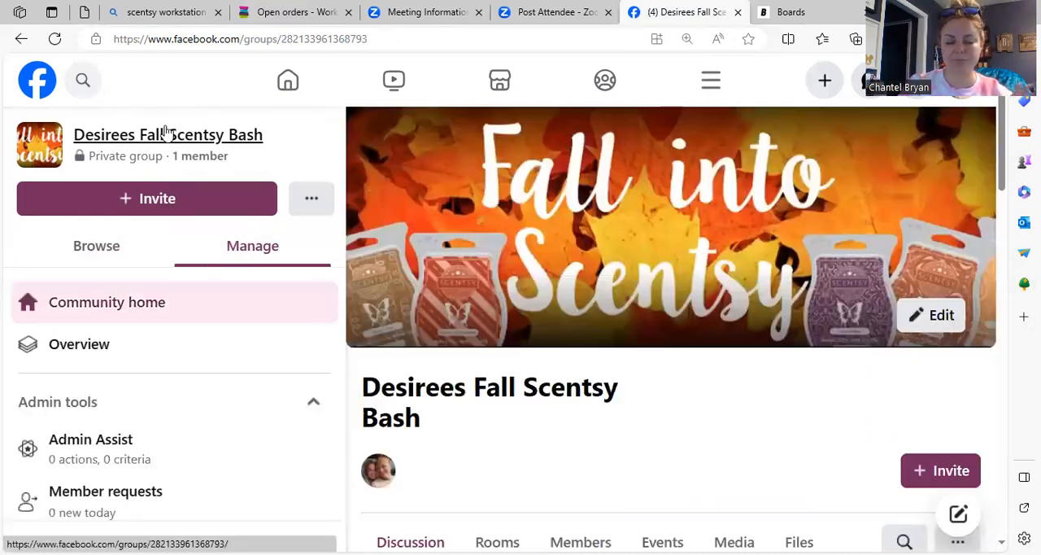
# Step: Expand the Featured section, dismiss the "Feature the best of your group" card and unpin the Events card
pyautogui.moveTo(1005, 203); pyautogui.dragTo(970, 320)
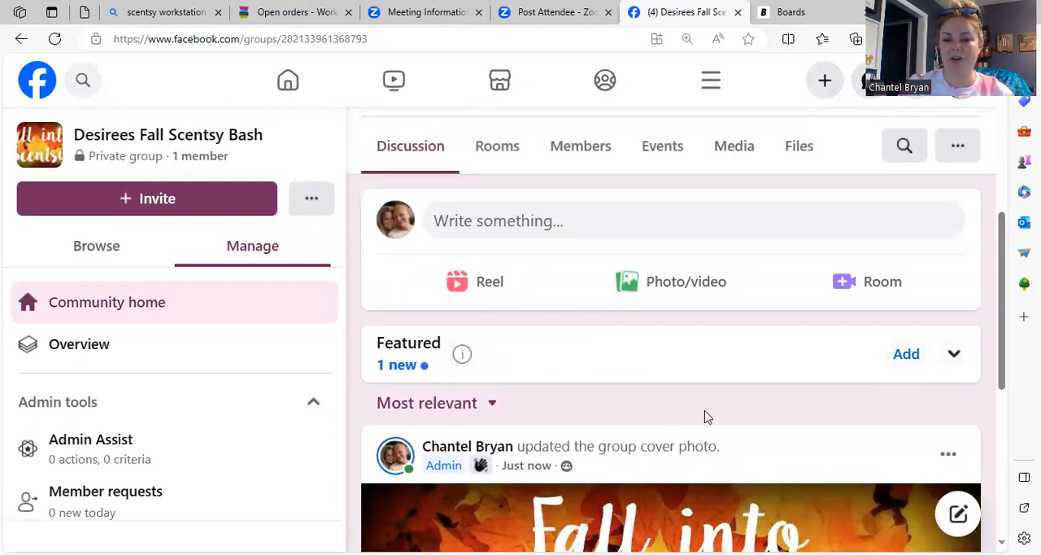
pyautogui.click(953, 359)
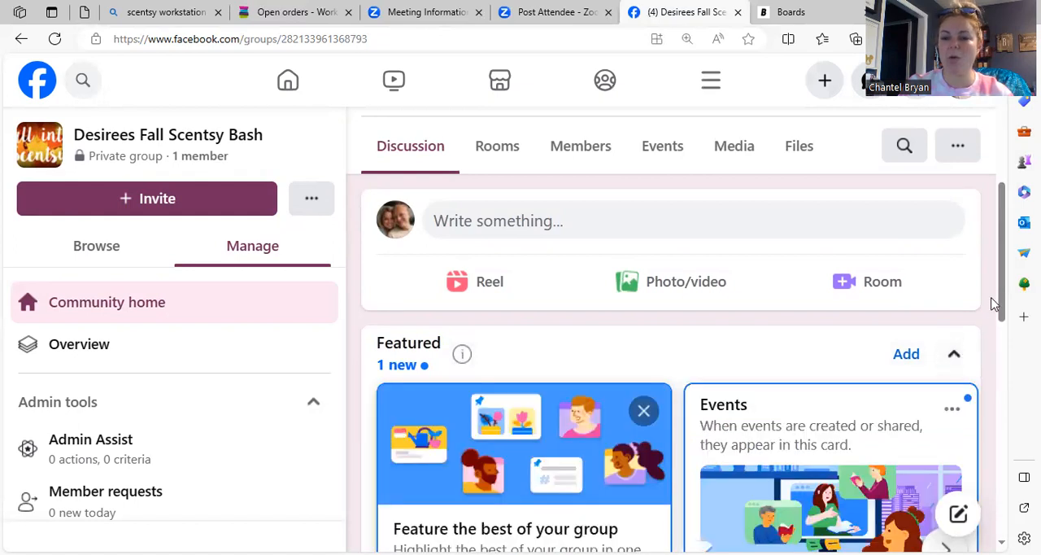
pyautogui.moveTo(1001, 305); pyautogui.dragTo(1002, 349)
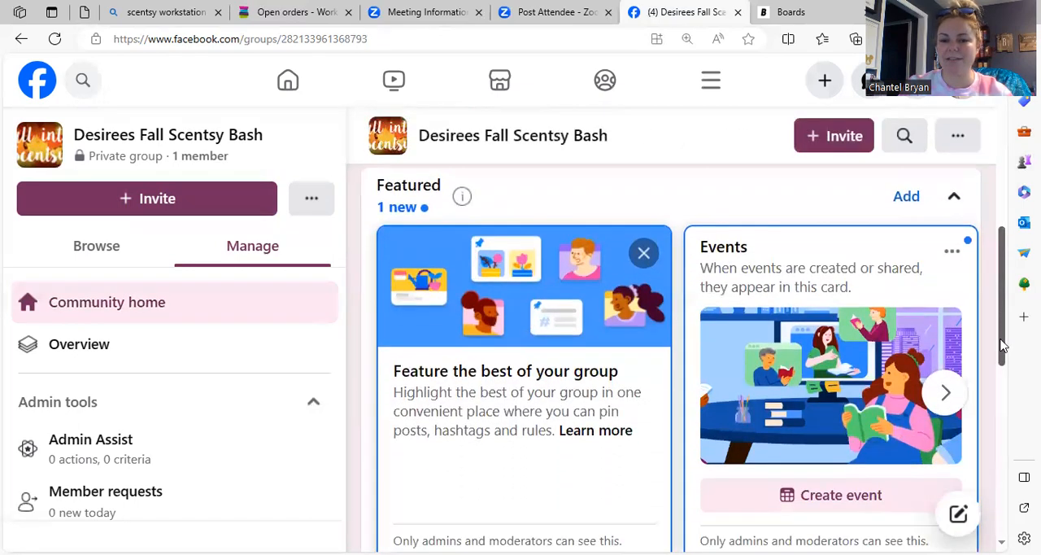
pyautogui.click(645, 255)
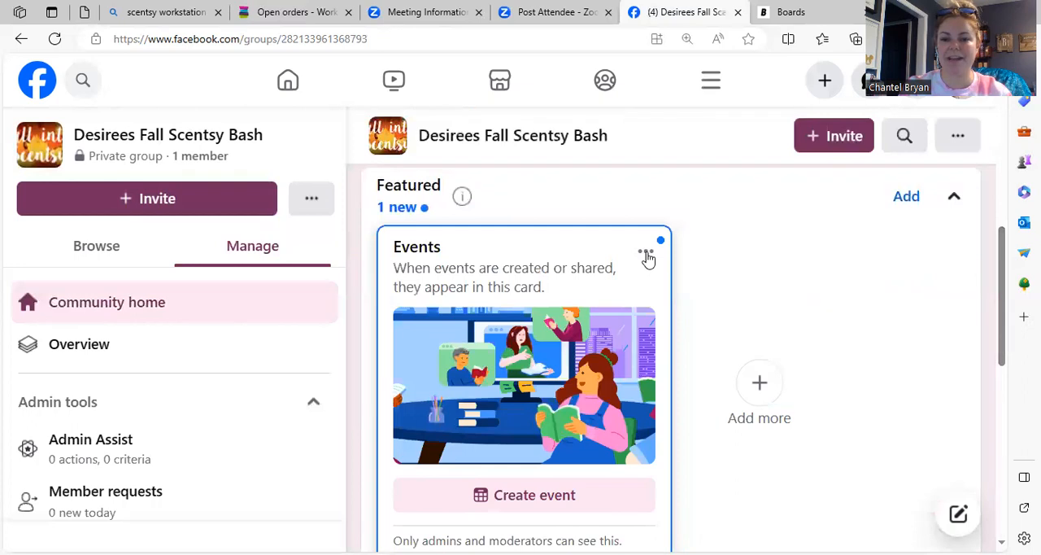
pyautogui.click(645, 252)
pyautogui.click(687, 443)
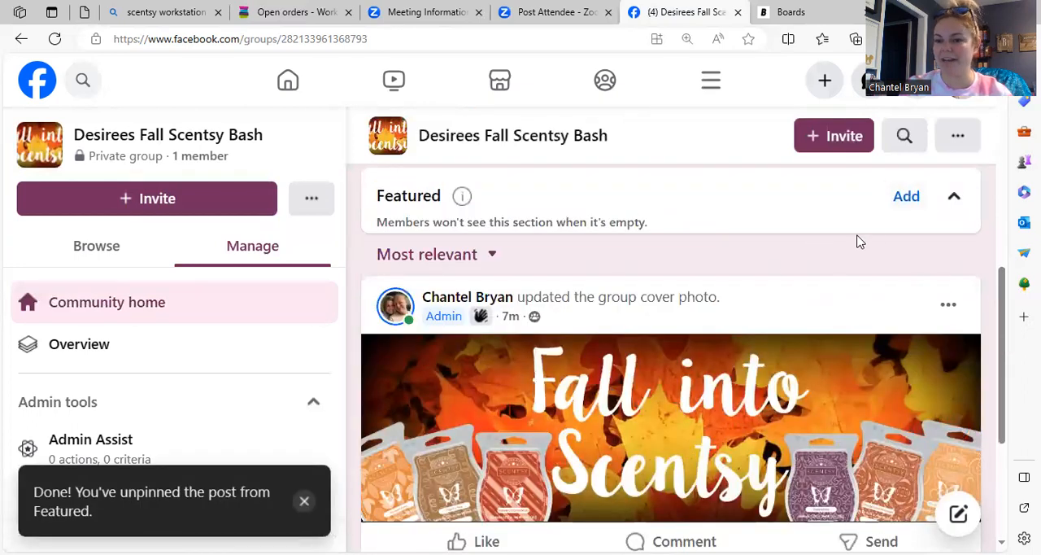
pyautogui.moveTo(1000, 273); pyautogui.dragTo(1002, 220)
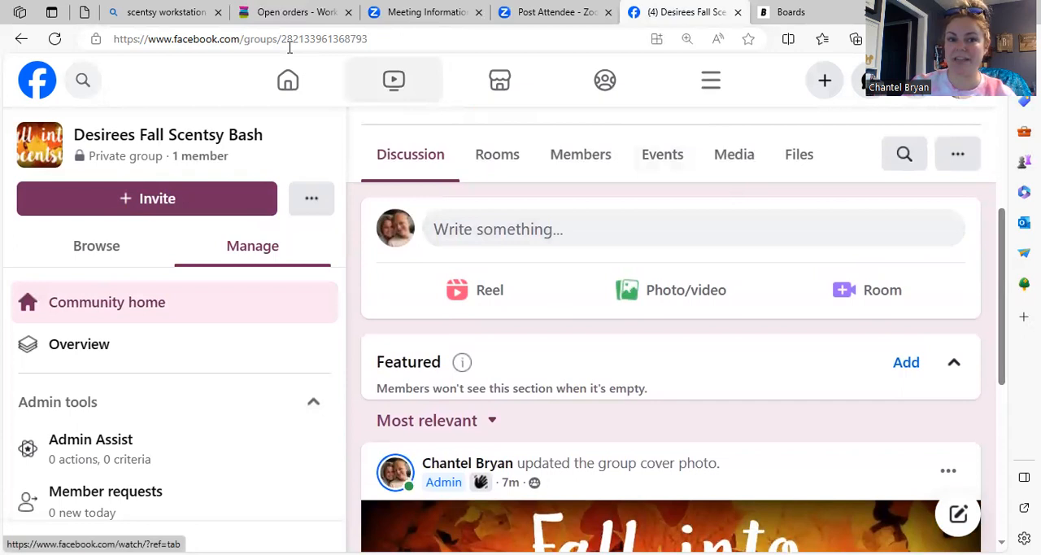
pyautogui.click(503, 242)
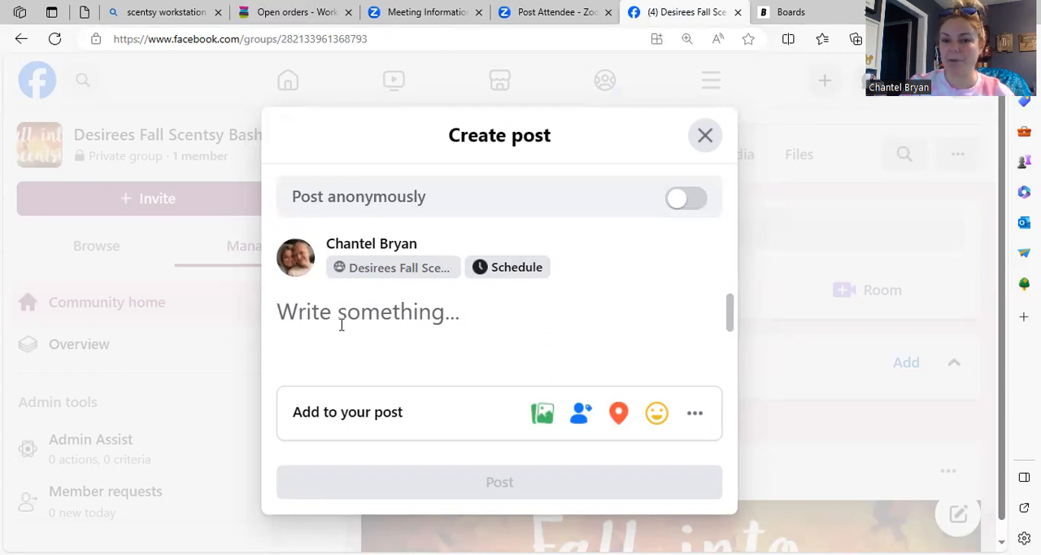
pyautogui.click(705, 135)
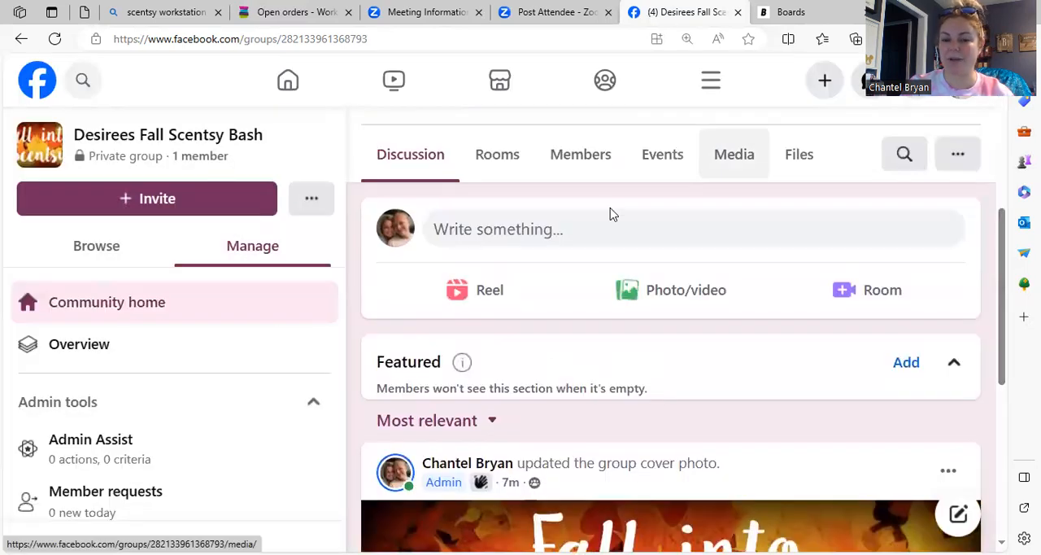
# Step: Start a new group post reading "Shopping Link >>" and make the text bold
pyautogui.click(512, 228)
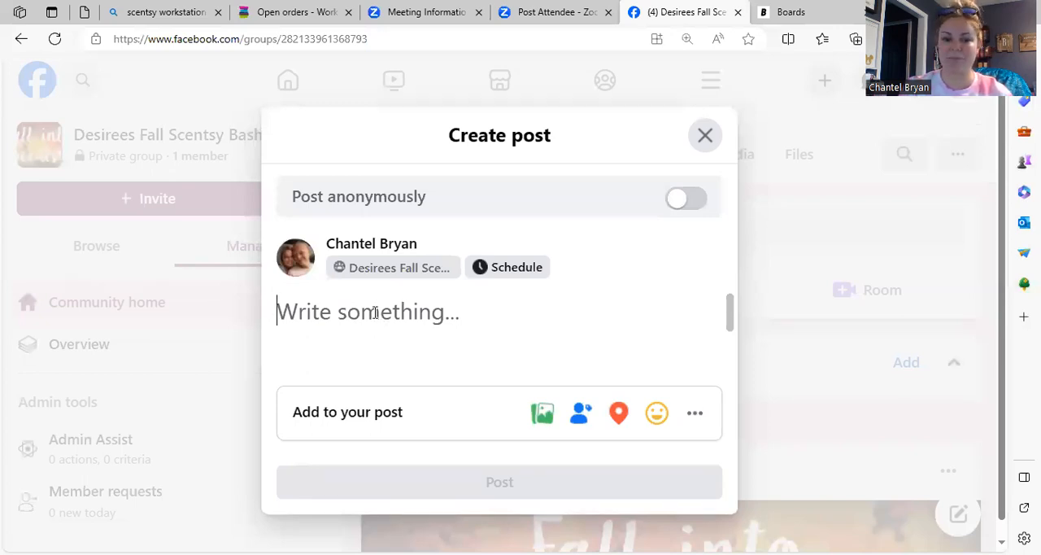
pyautogui.write('S')
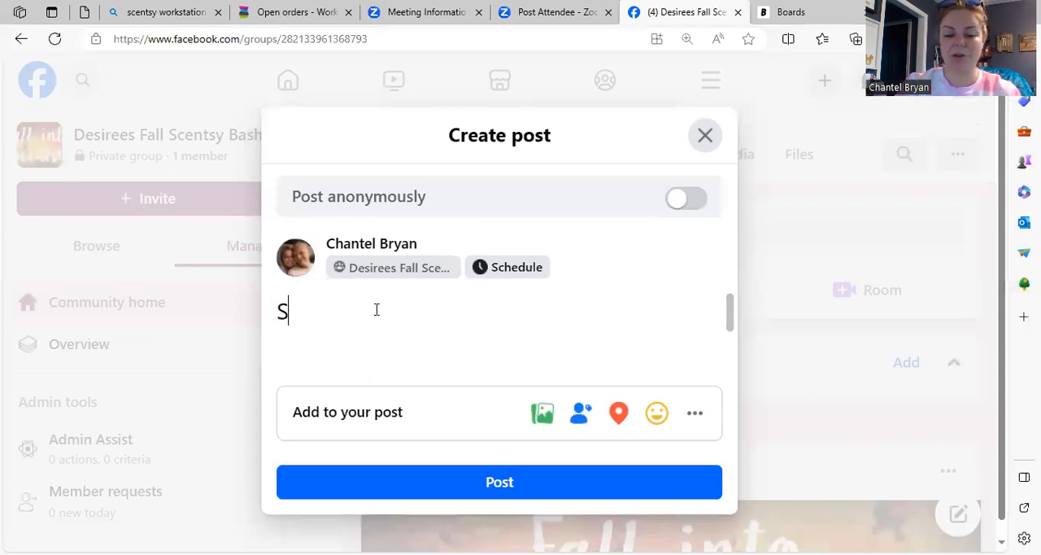
pyautogui.write('hopping Lin')
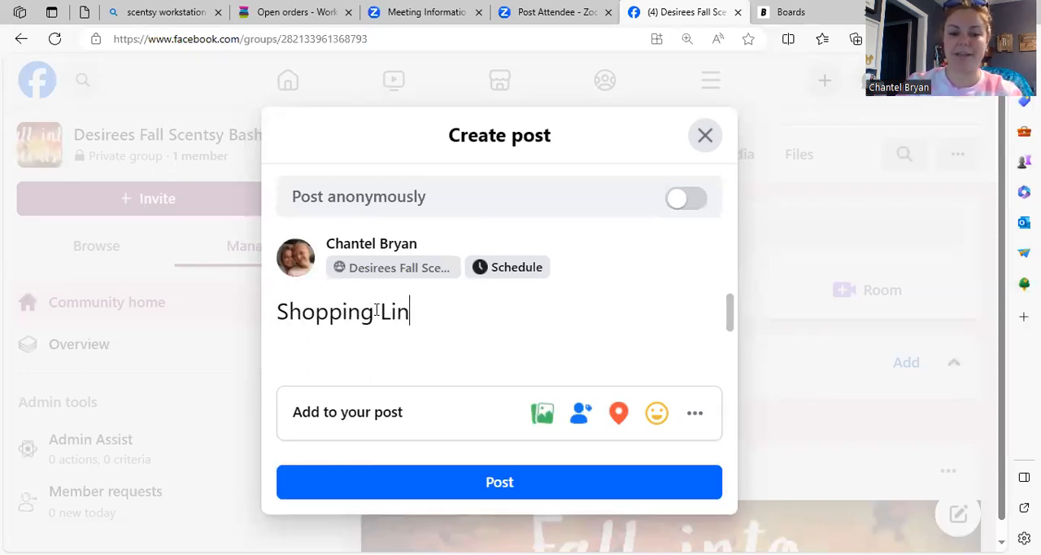
pyautogui.write('k > >')
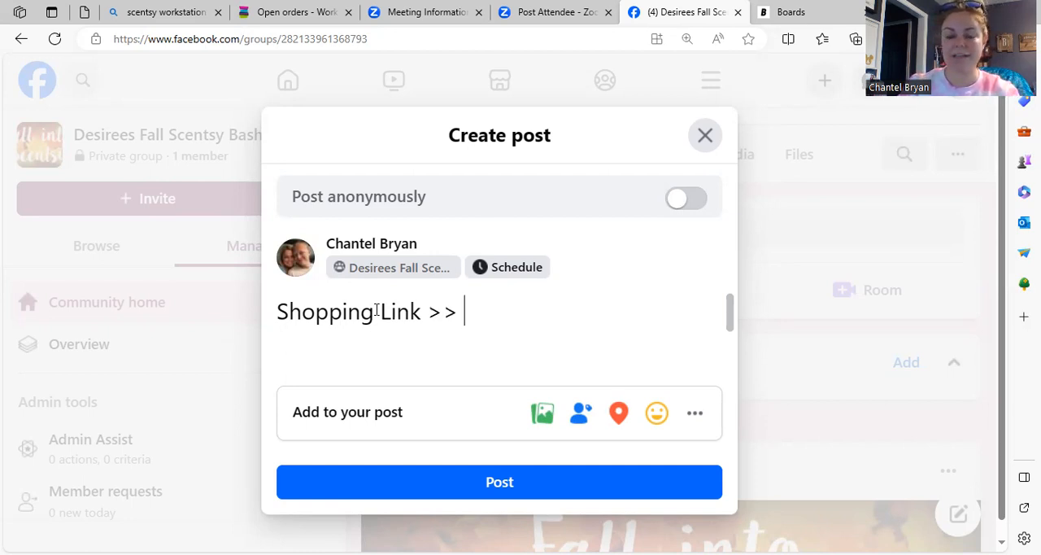
pyautogui.moveTo(278, 311); pyautogui.dragTo(464, 312)
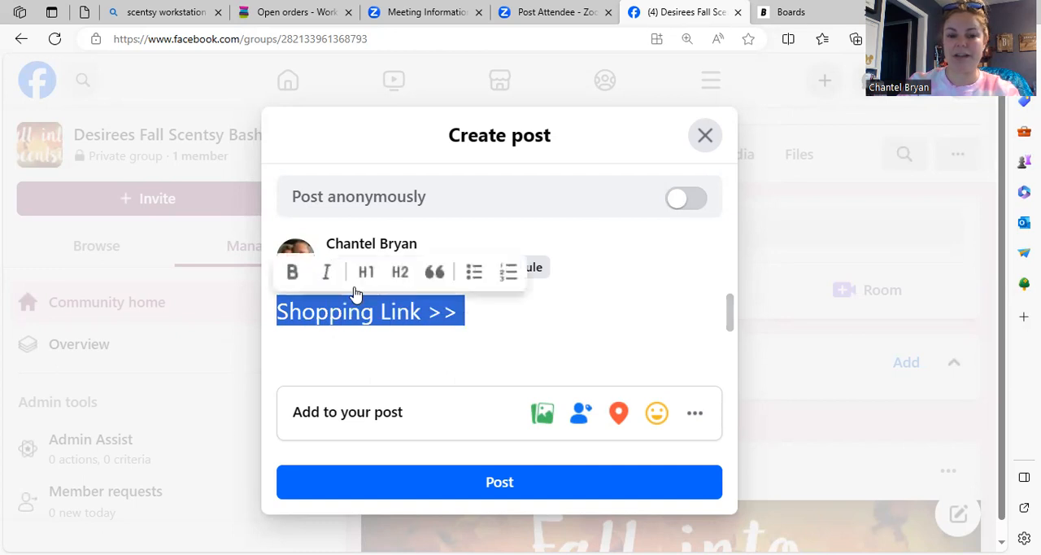
pyautogui.click(289, 271)
pyautogui.click(429, 309)
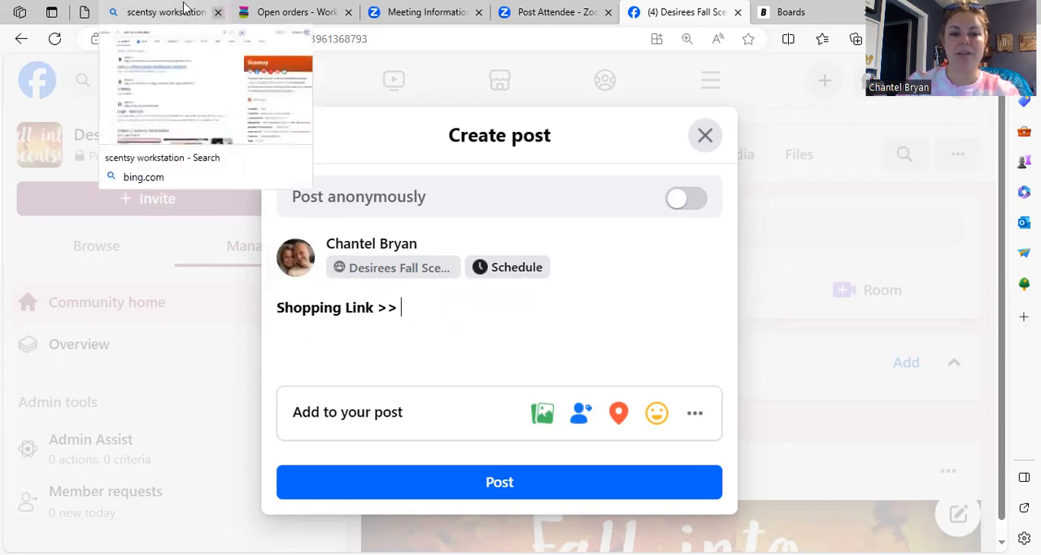
# Step: Switch to the Scentsy Dashboard's open orders and copy the URL of the 10/18 Scentsy party
pyautogui.click(294, 12)
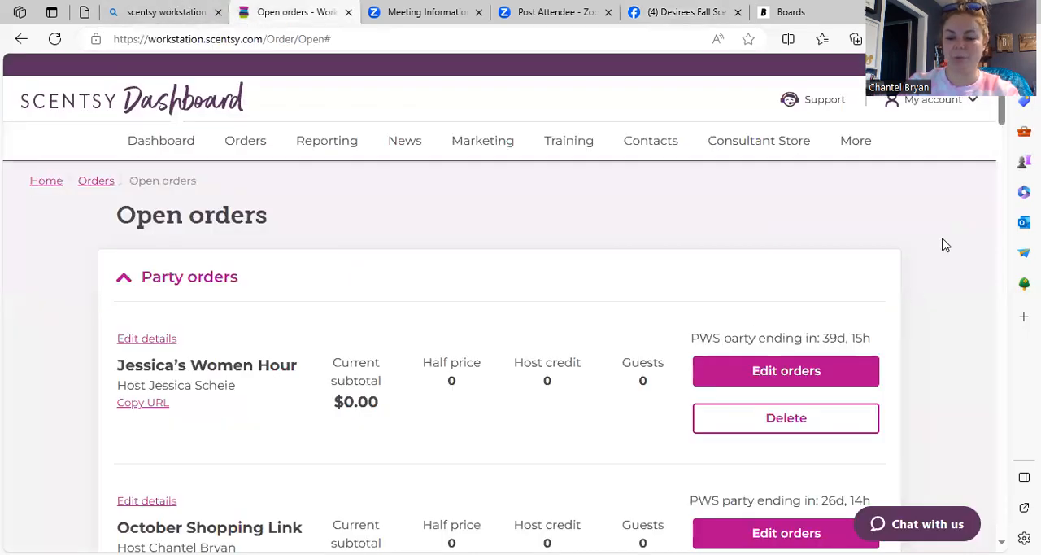
pyautogui.scroll(-10, 945, 245)
pyautogui.scroll(-10, 945, 244)
pyautogui.scroll(-3, 945, 245)
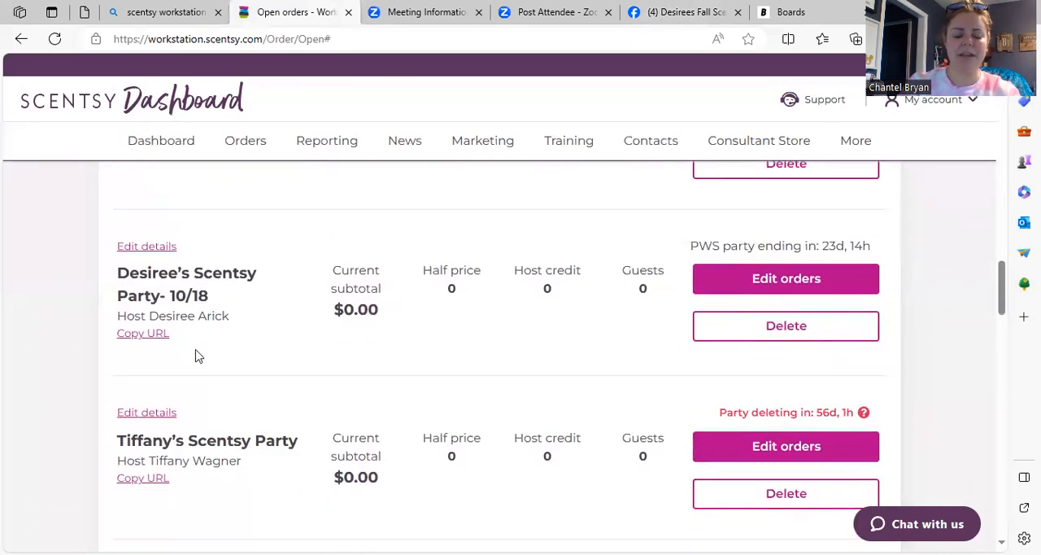
pyautogui.click(147, 334)
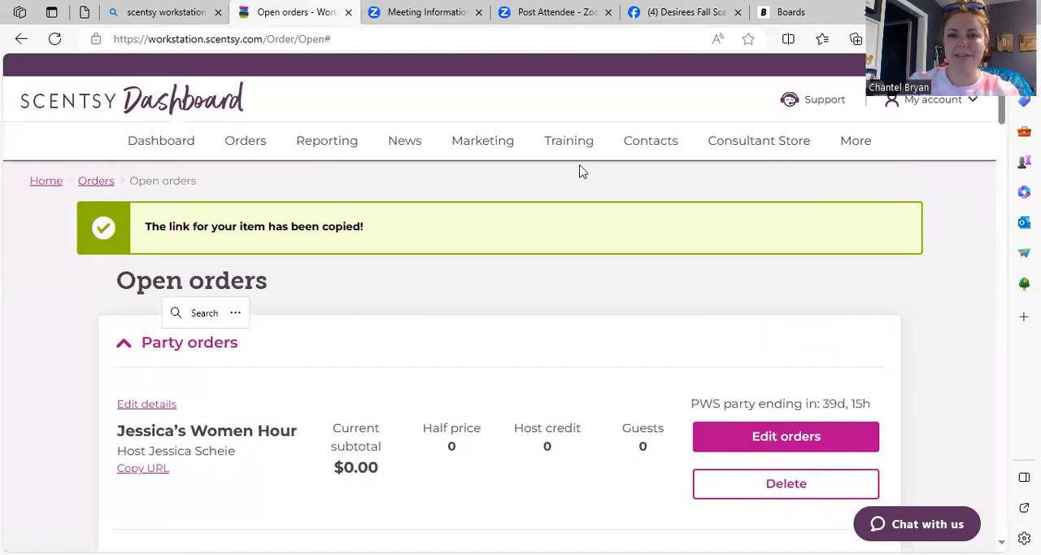
# Step: Return to the Facebook draft post and paste the copied party link after "Shopping Link >>"
pyautogui.click(685, 13)
pyautogui.click(419, 302)
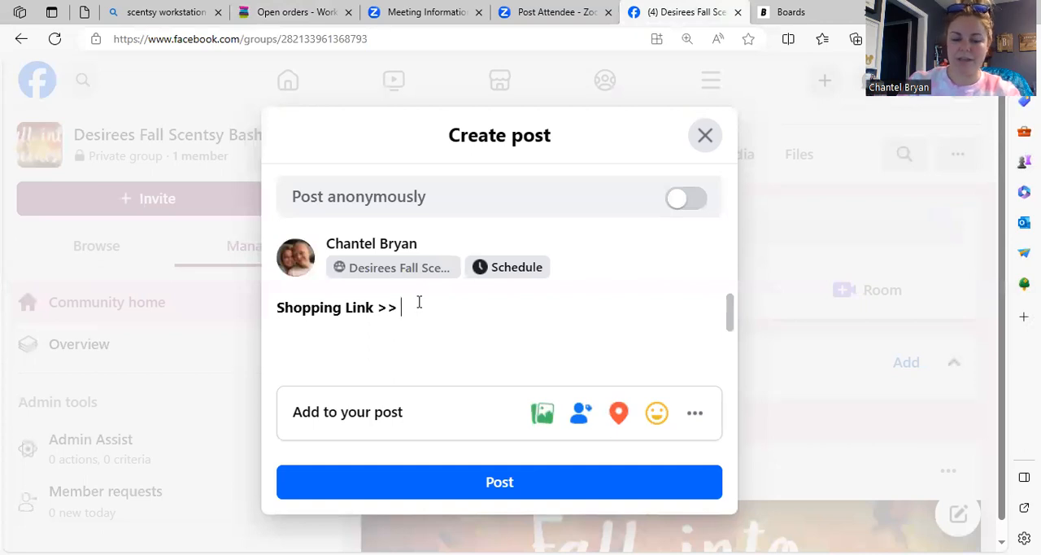
pyautogui.rightClick(419, 302)
pyautogui.click(461, 156)
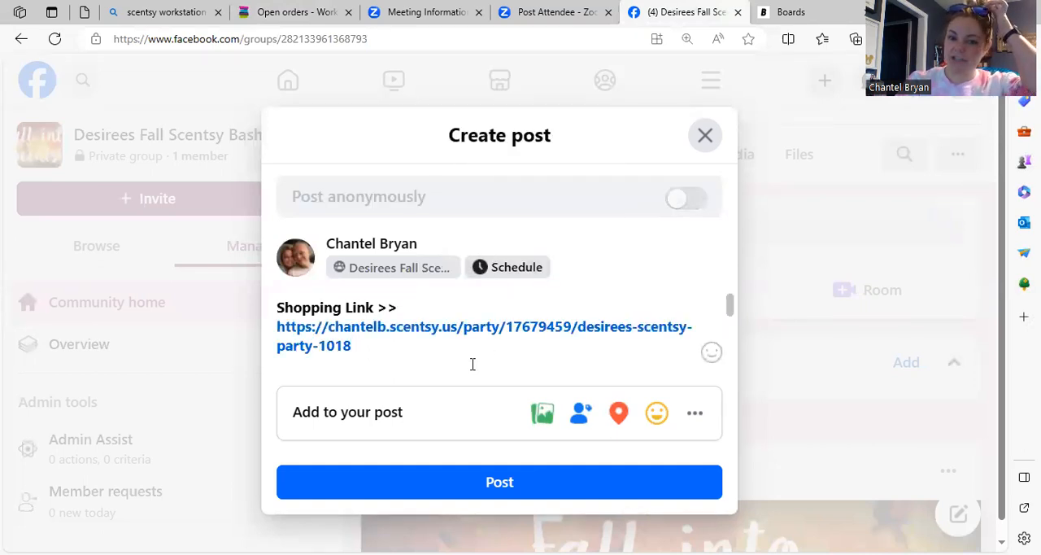
pyautogui.press('Return')
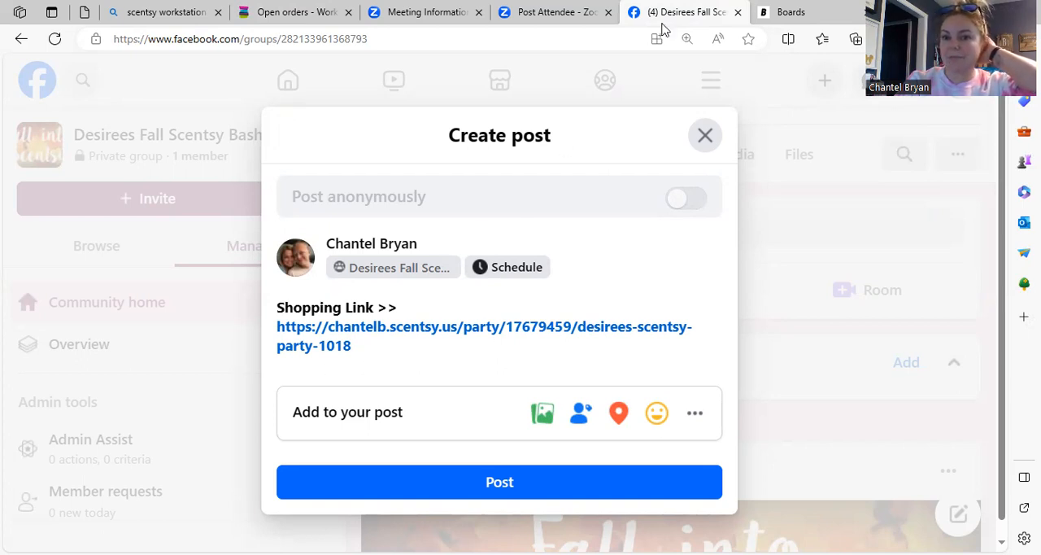
# Step: Switch to Boards, open the Shopping Link Graphics folder and save its page as the complete webpage "Boards" in Pictures
pyautogui.hotkey('ctrl', 'Tab')
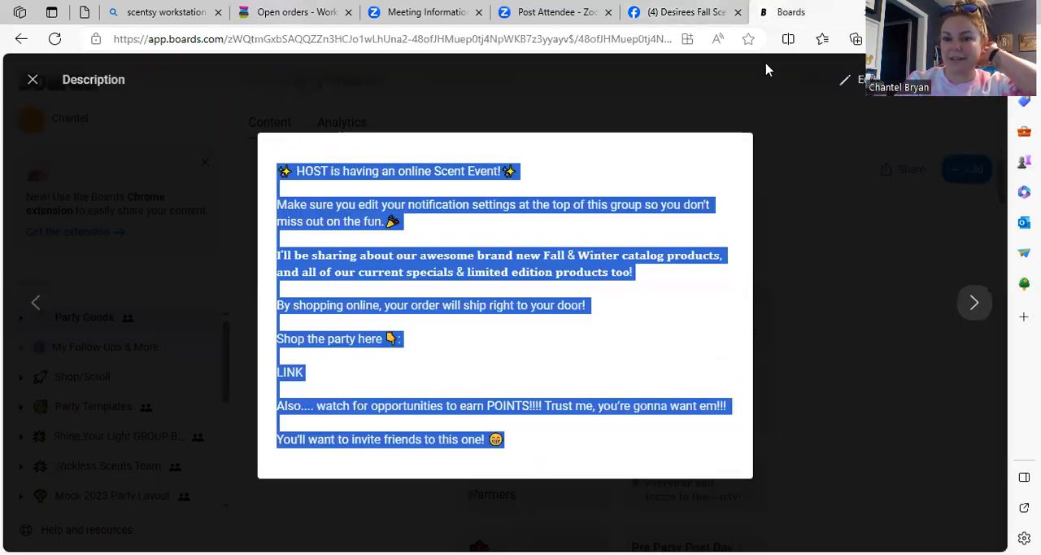
pyautogui.click(821, 232)
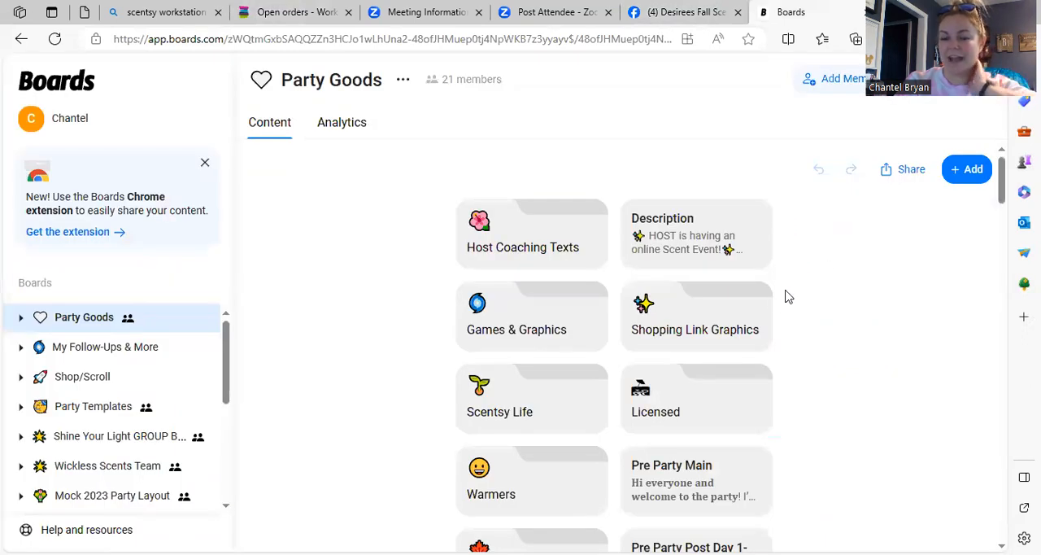
pyautogui.click(697, 341)
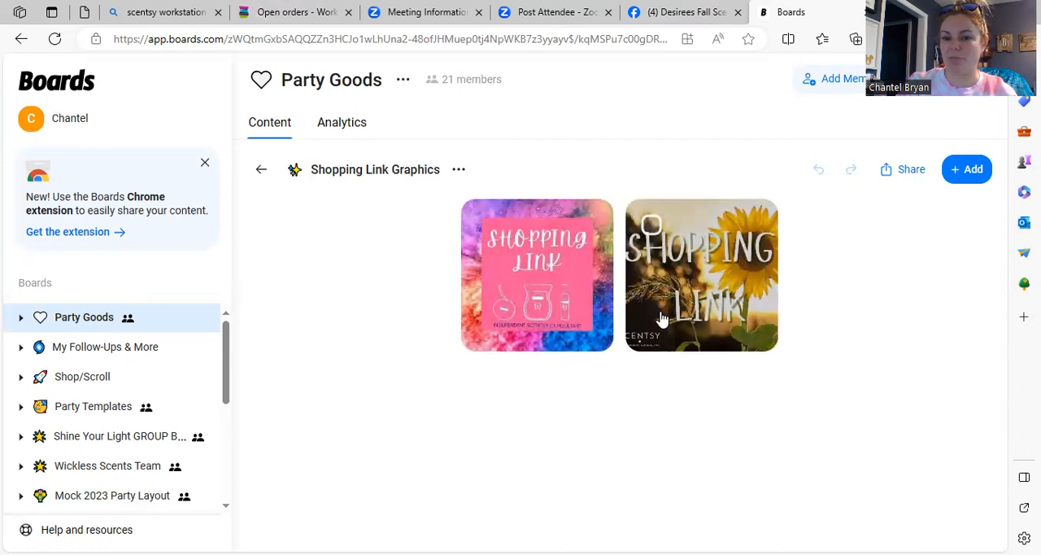
pyautogui.rightClick(716, 294)
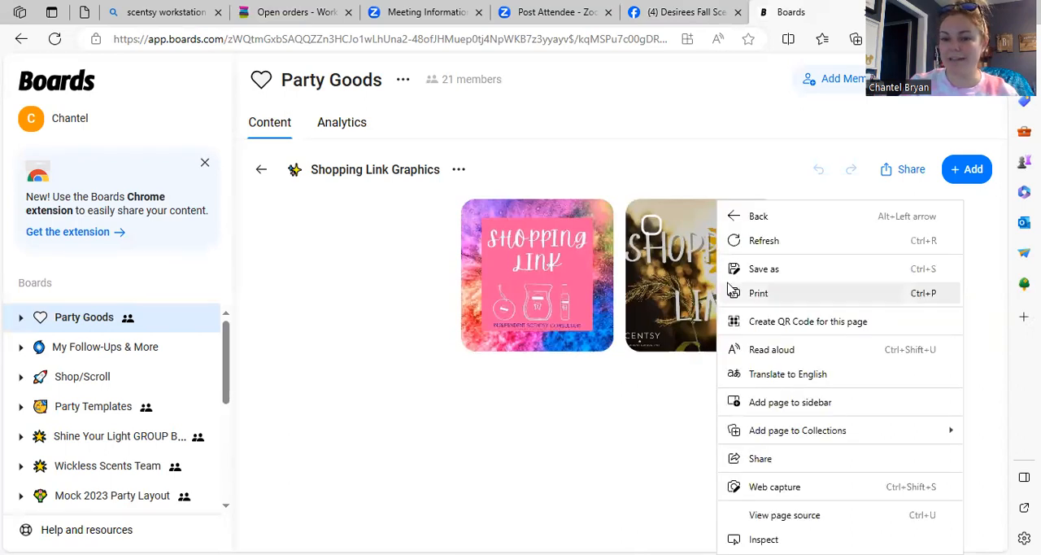
pyautogui.click(753, 272)
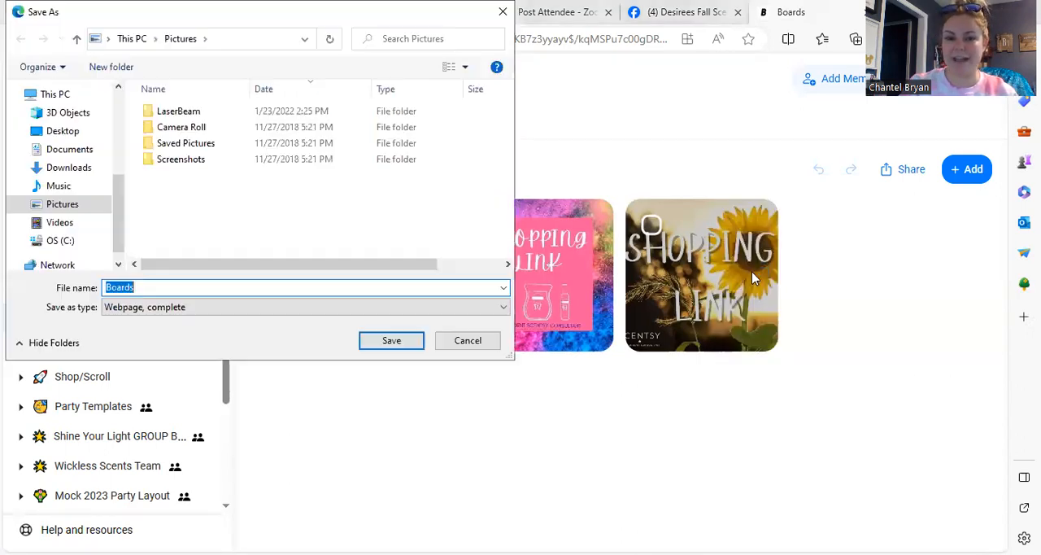
pyautogui.click(370, 346)
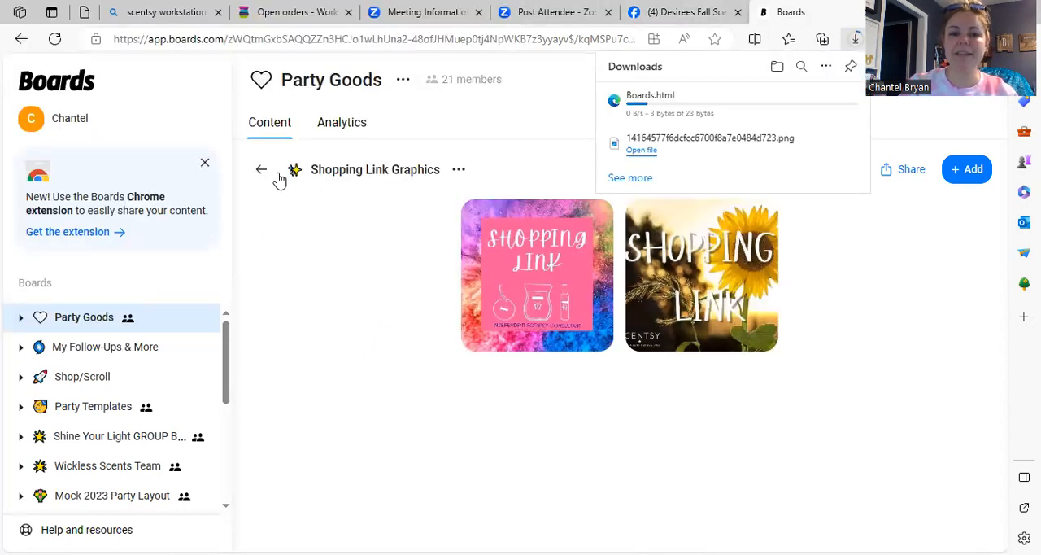
# Step: Attach the sunflower Shopping Link graphic from the Boards_files folder to the Facebook draft and publish the post
pyautogui.click(646, 14)
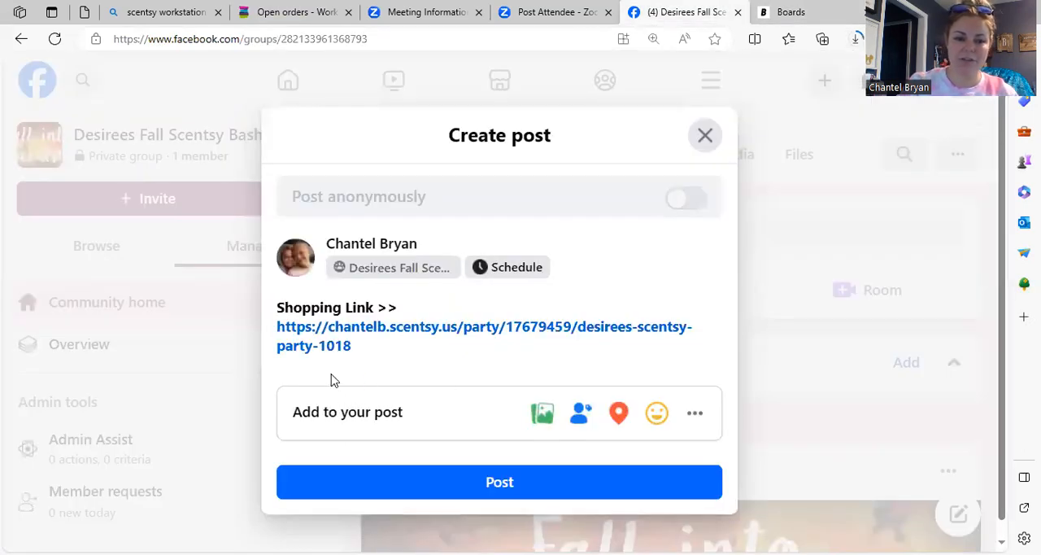
pyautogui.click(547, 418)
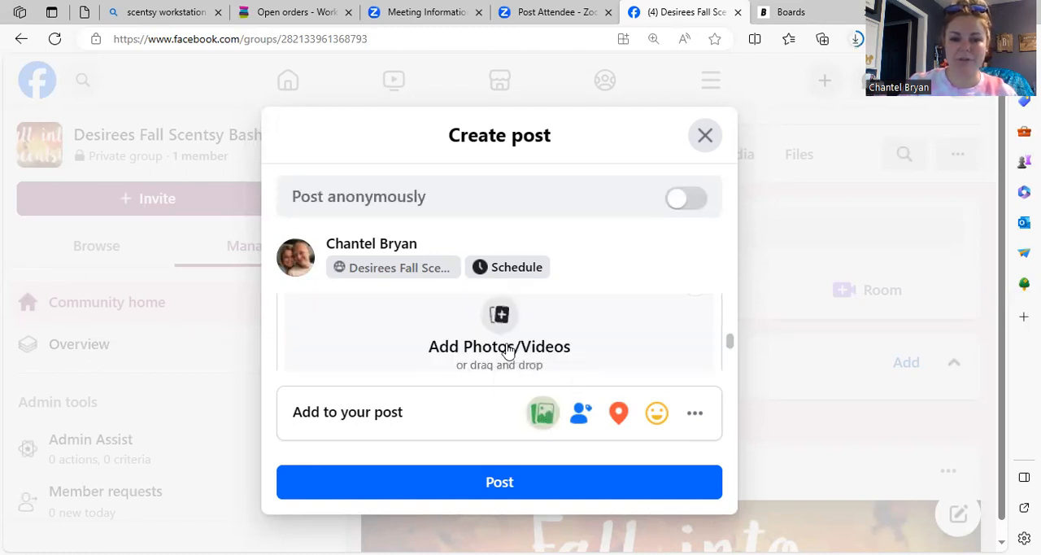
pyautogui.click(503, 321)
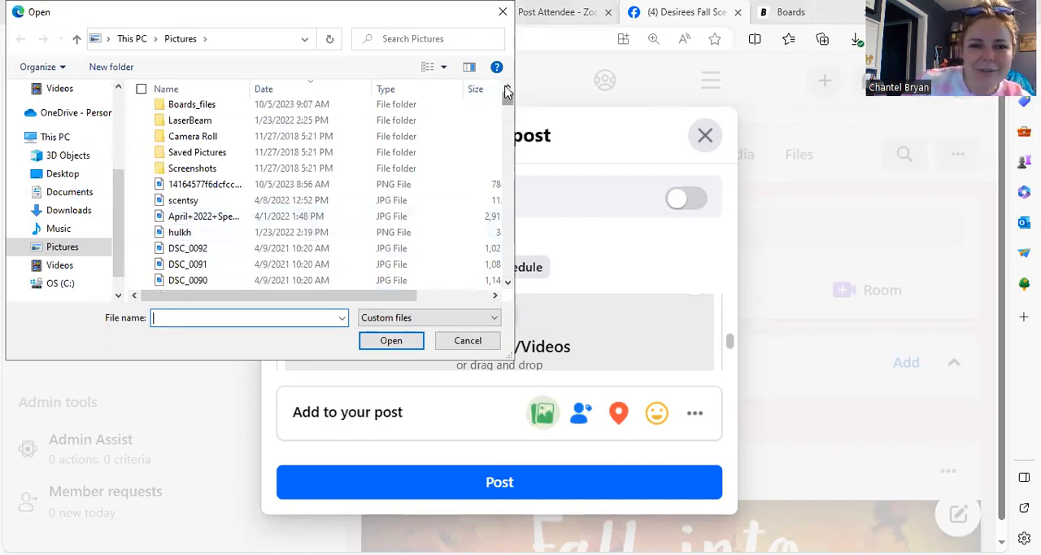
pyautogui.click(322, 106)
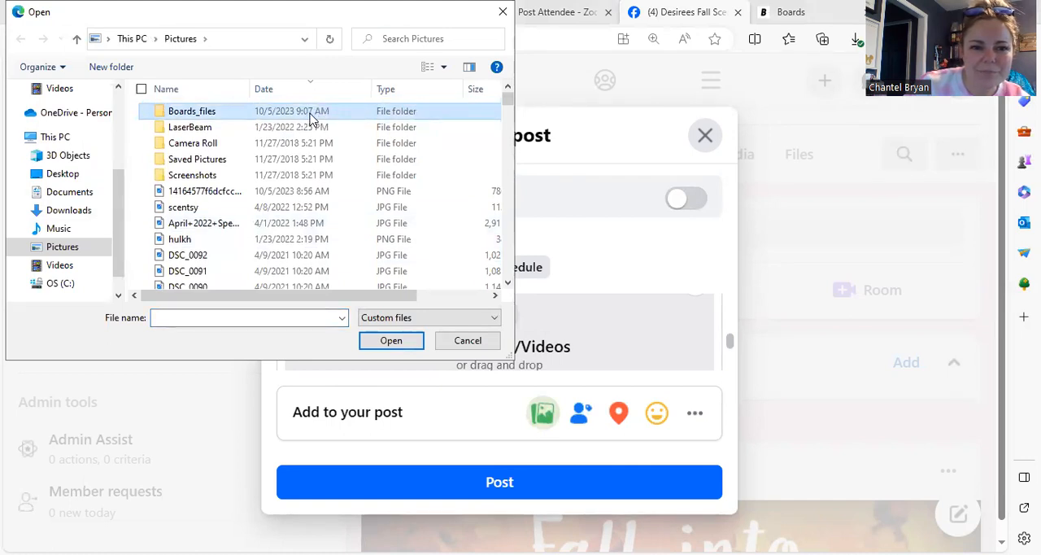
pyautogui.doubleClick(312, 115)
pyautogui.doubleClick(310, 120)
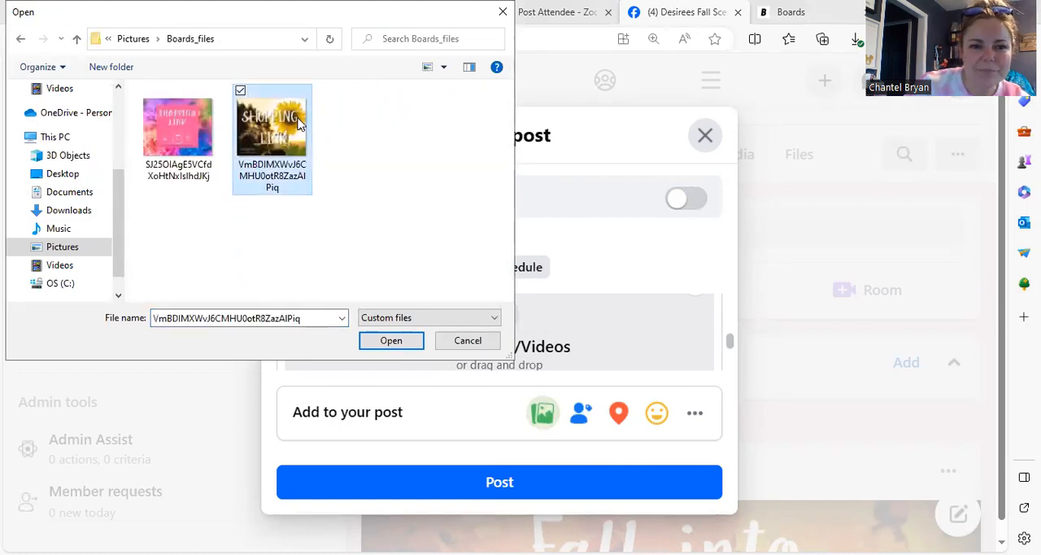
pyautogui.click(616, 490)
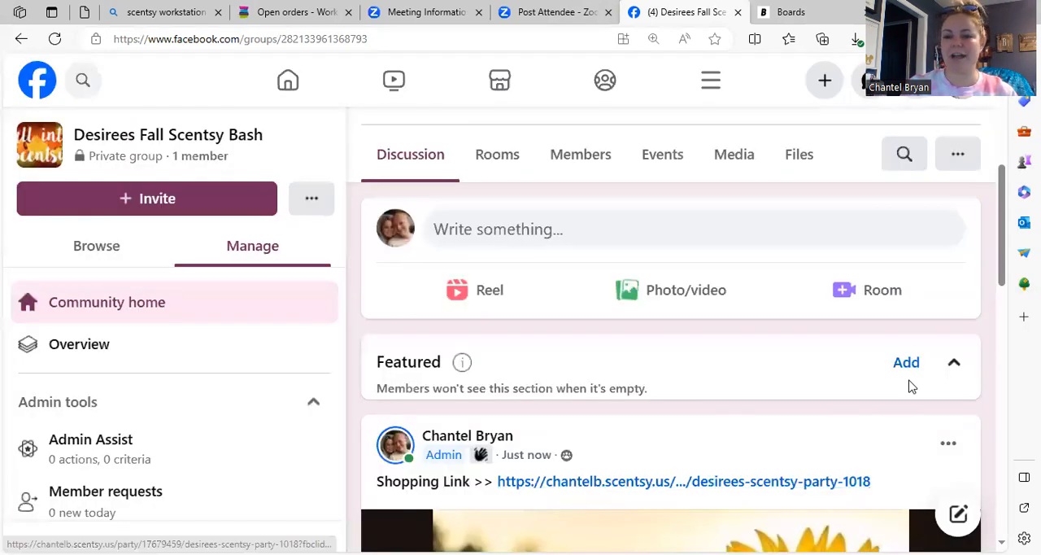
# Step: Pin the new shopping link post to the group's Featured section and view its pinned card
pyautogui.moveTo(1004, 279); pyautogui.dragTo(1013, 340)
pyautogui.scroll(3, 1013, 339)
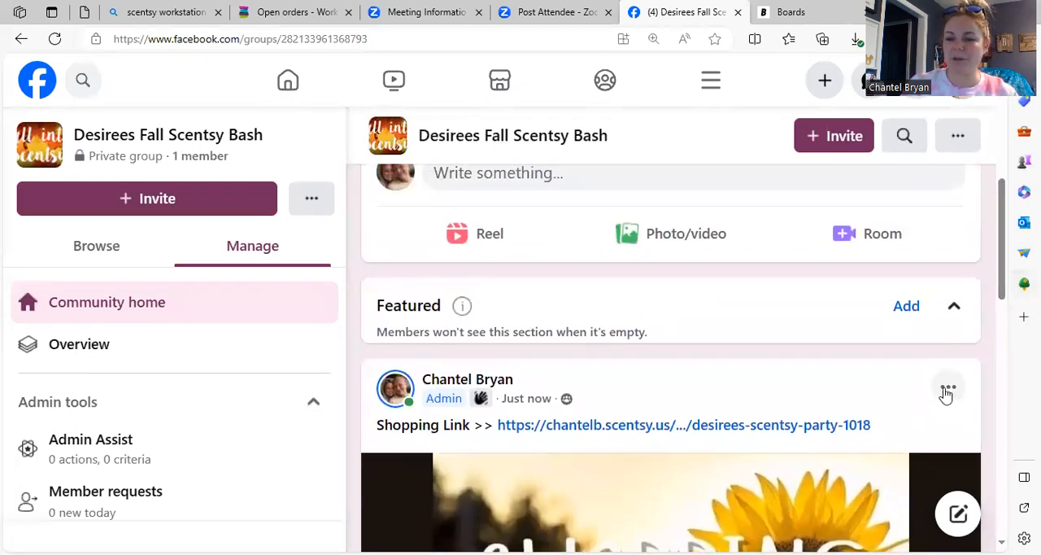
pyautogui.click(947, 389)
pyautogui.rightClick(947, 393)
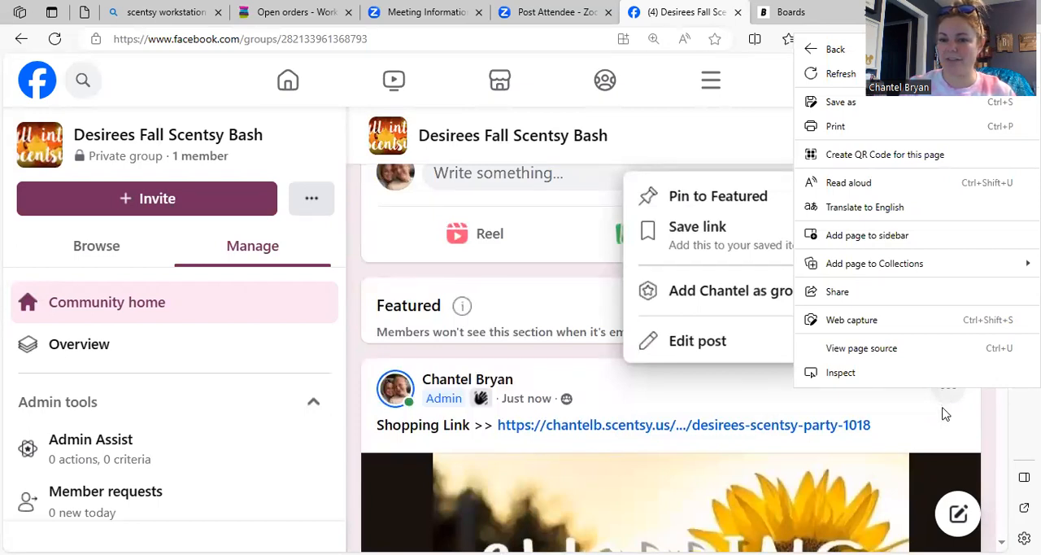
pyautogui.click(947, 391)
pyautogui.click(947, 391)
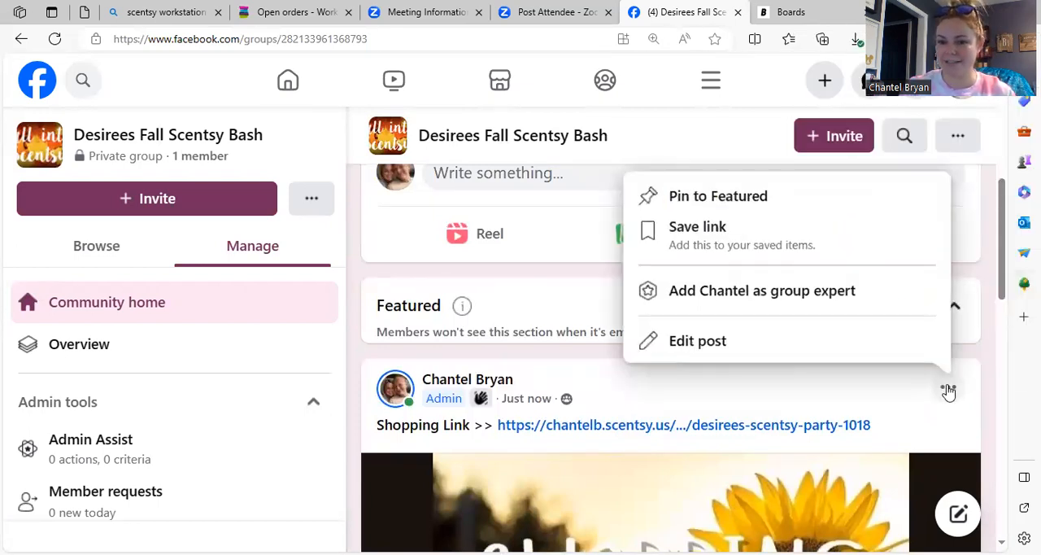
pyautogui.click(870, 206)
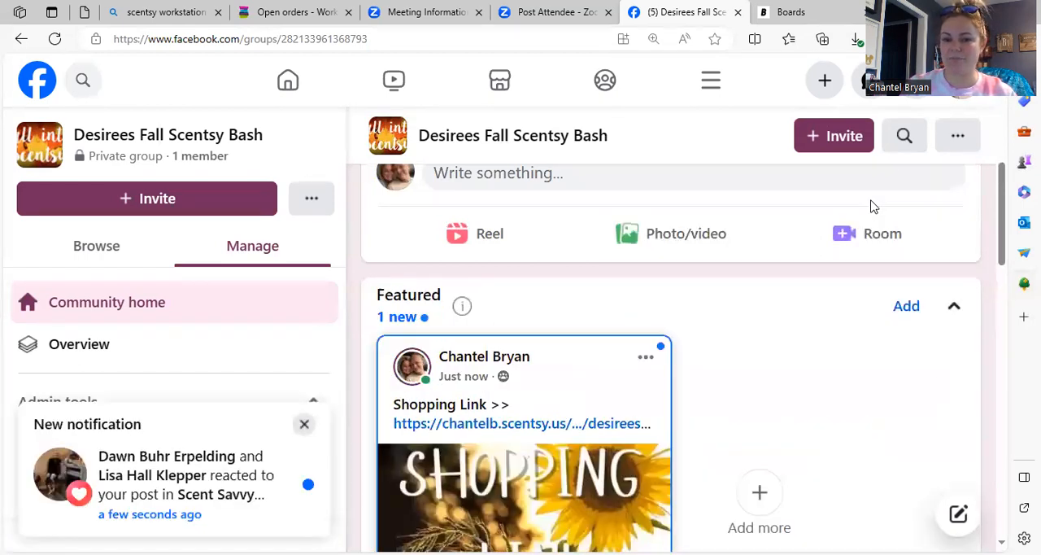
pyautogui.moveTo(1000, 235); pyautogui.dragTo(1016, 248)
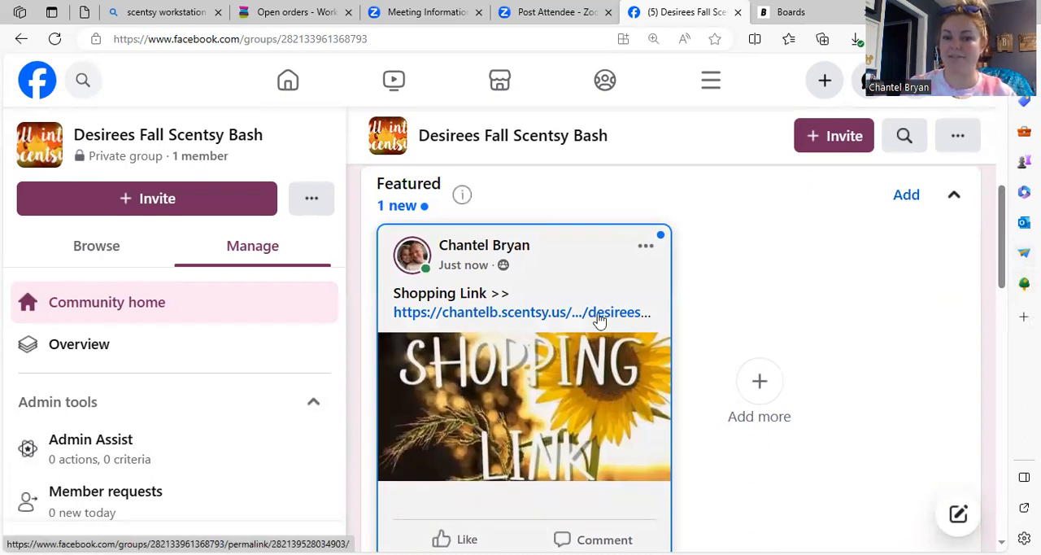
pyautogui.moveTo(1002, 281); pyautogui.dragTo(1013, 233)
pyautogui.click(860, 283)
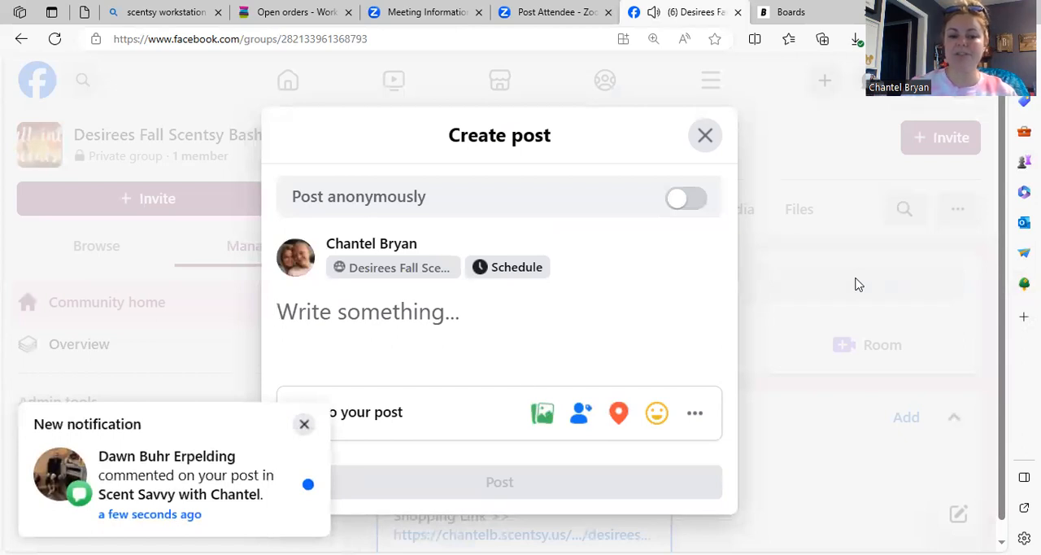
pyautogui.click(304, 424)
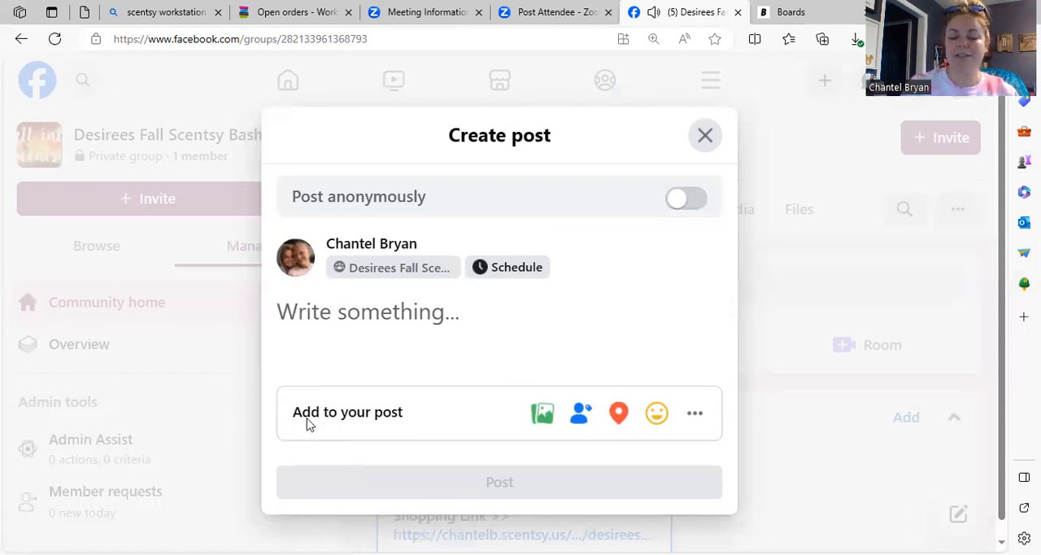
pyautogui.click(704, 140)
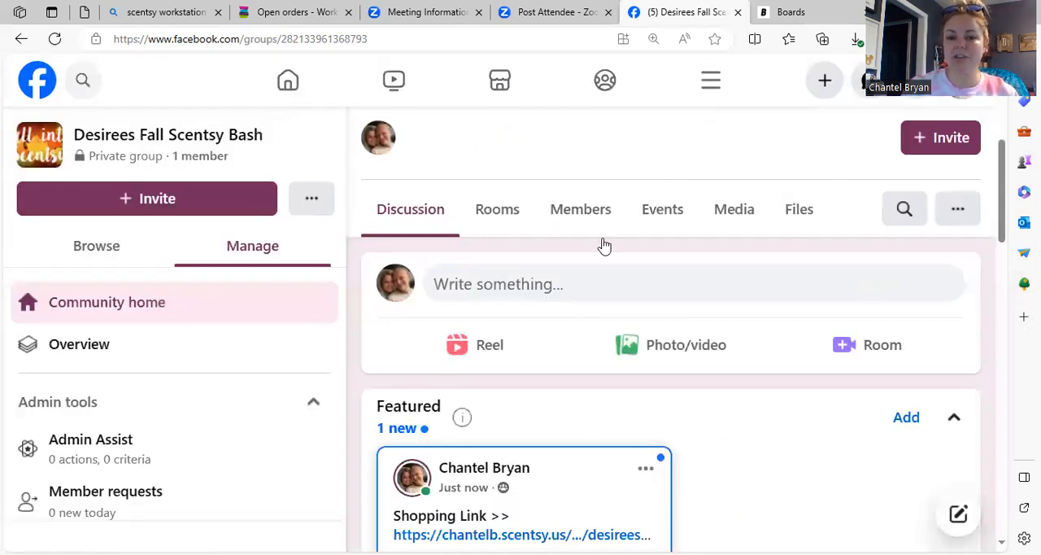
# Step: Start a new post in the Facebook group and set its schedule to Oct 18, 2023 at 8:00 AM
pyautogui.click(550, 296)
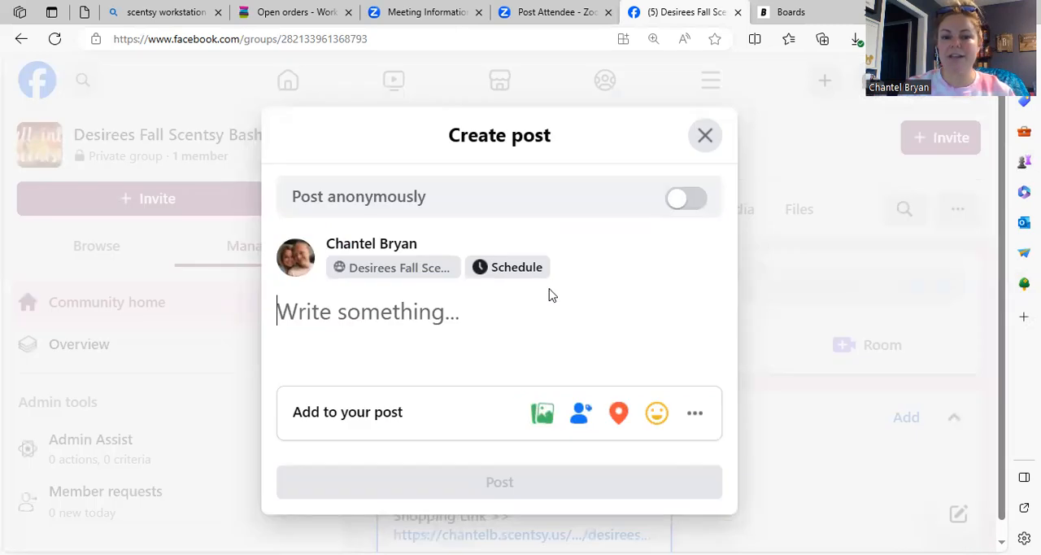
pyautogui.click(495, 275)
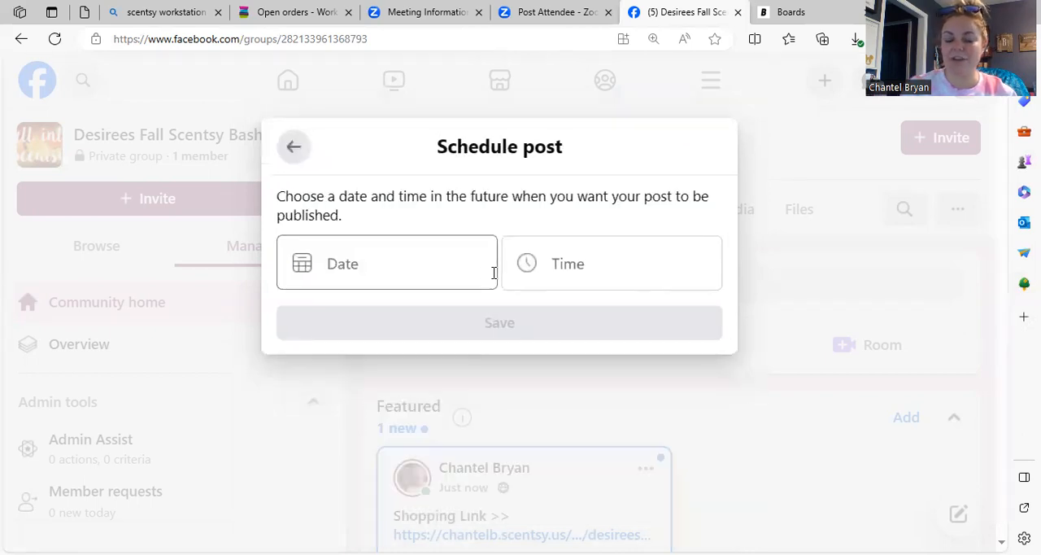
pyautogui.click(443, 260)
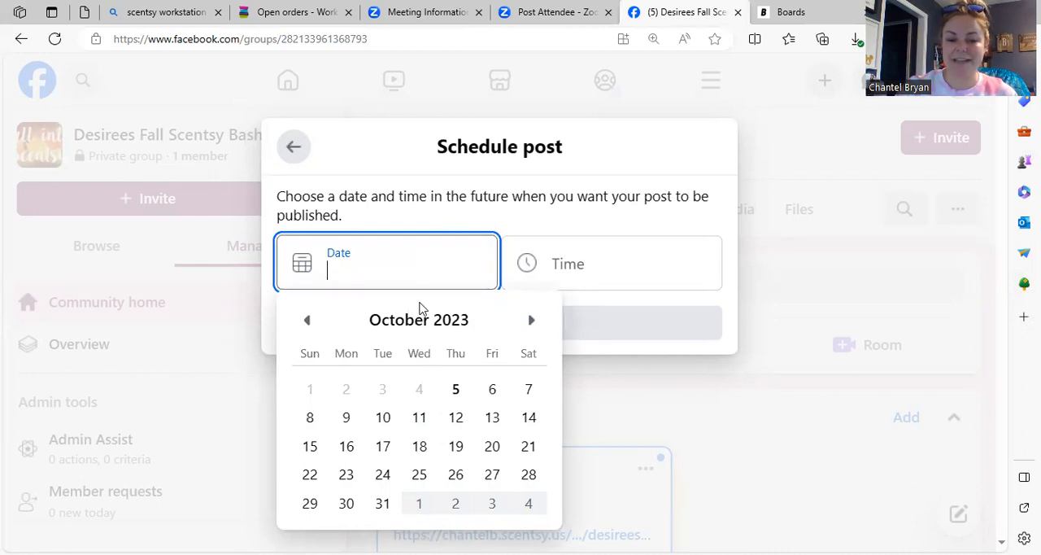
pyautogui.click(420, 446)
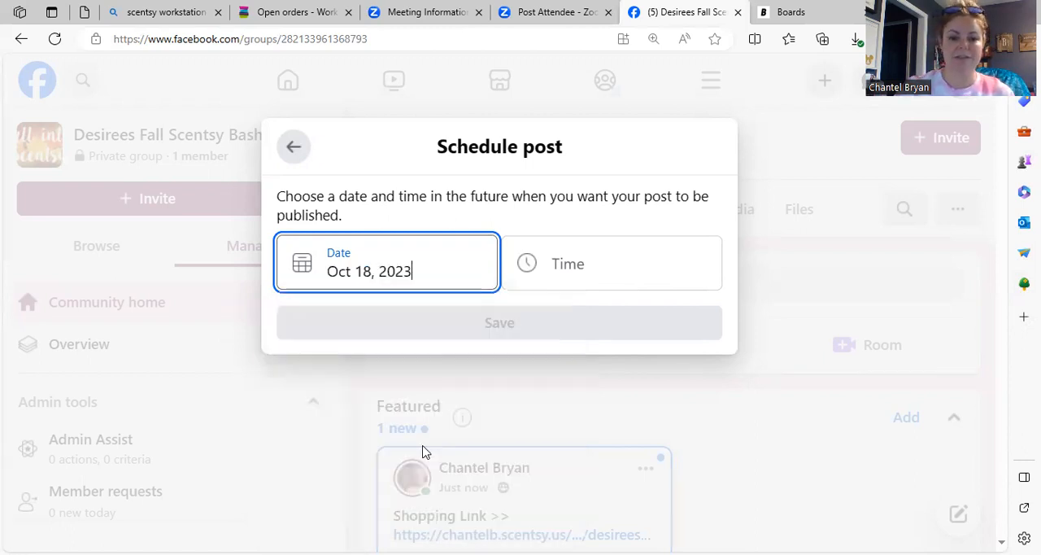
pyautogui.click(603, 267)
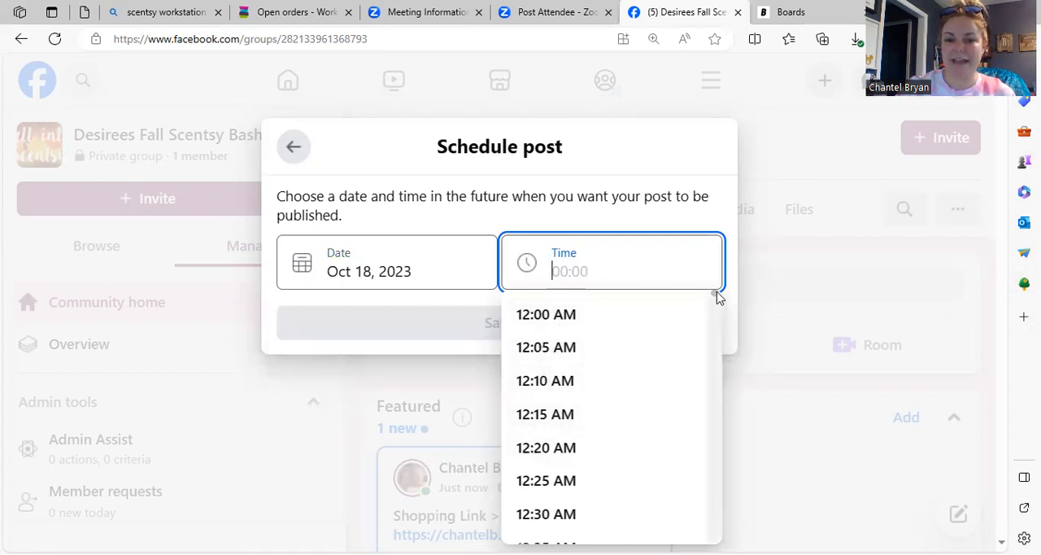
pyautogui.write('8')
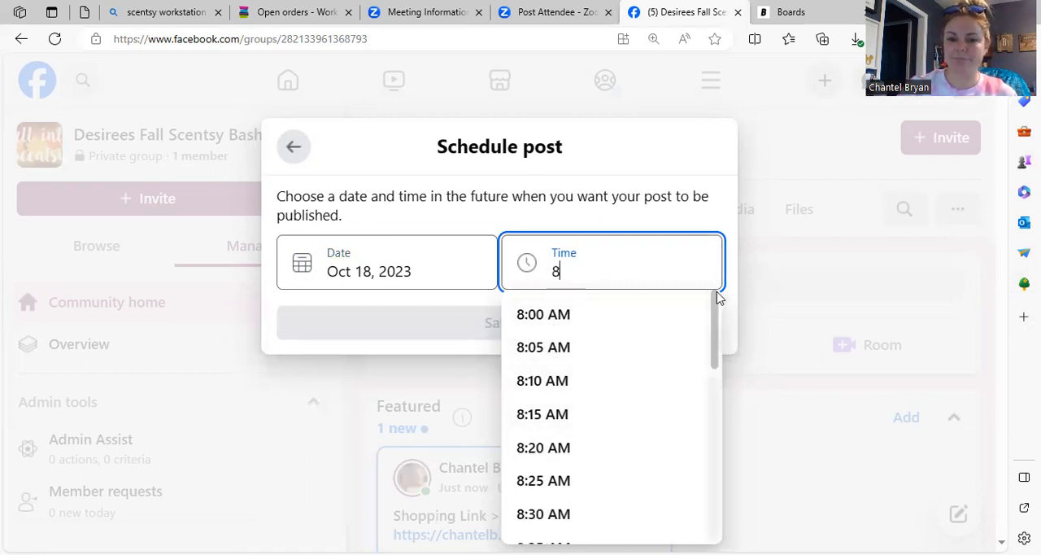
pyautogui.click(655, 324)
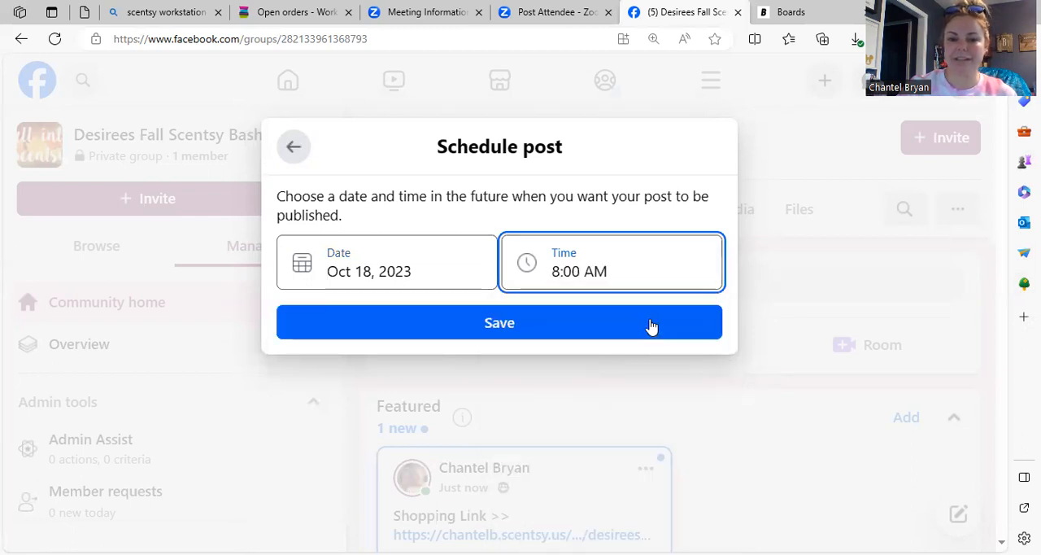
pyautogui.click(652, 325)
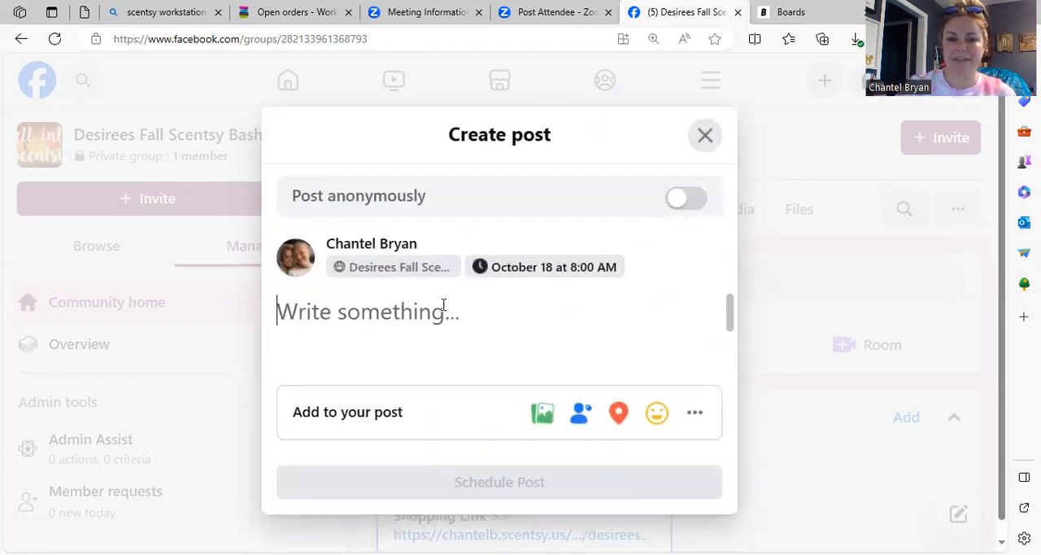
# Step: Switch to Boards, return to the Party Goods content, open the Pre Party Main item and copy its full text
pyautogui.click(785, 12)
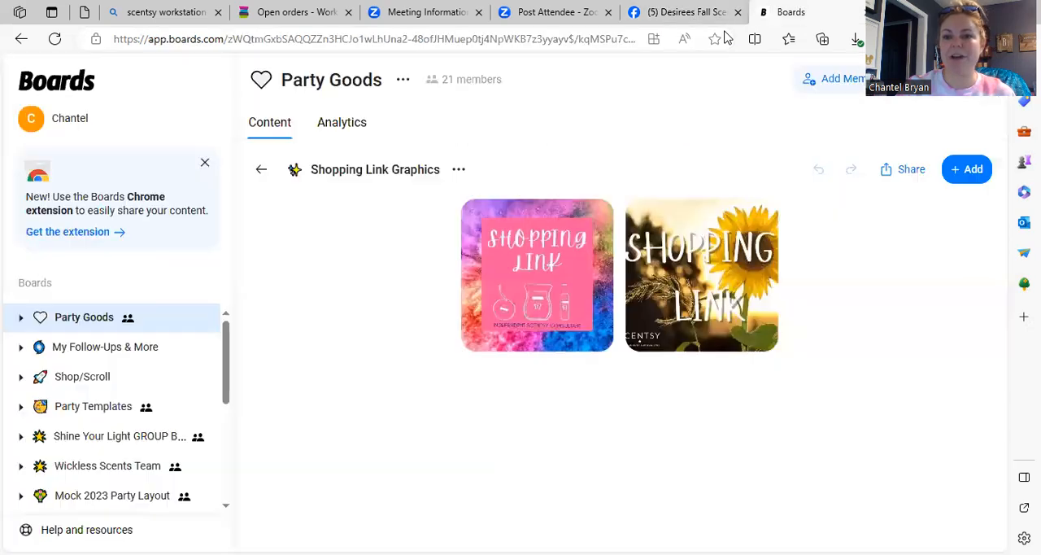
pyautogui.click(261, 172)
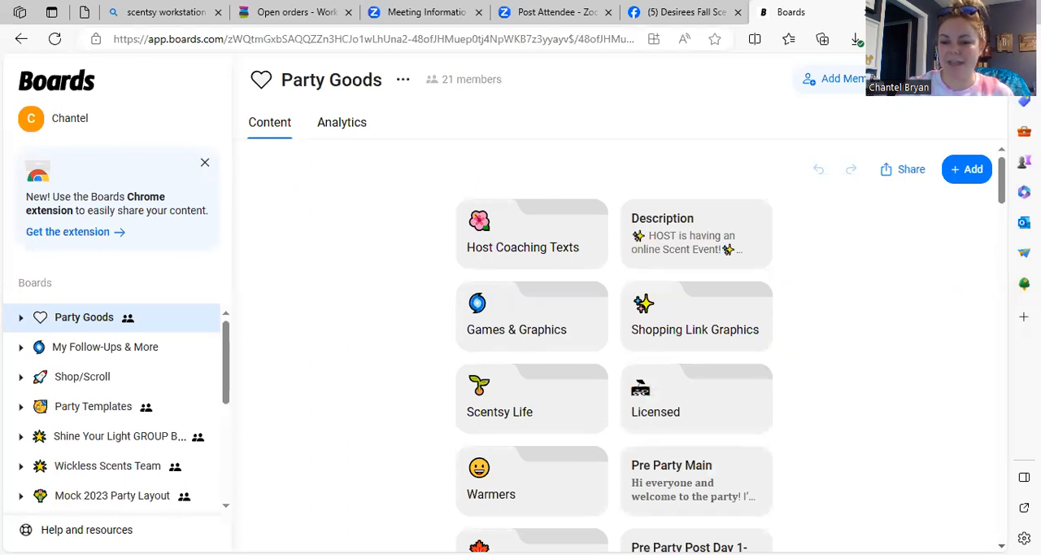
pyautogui.scroll(-2, 677, 325)
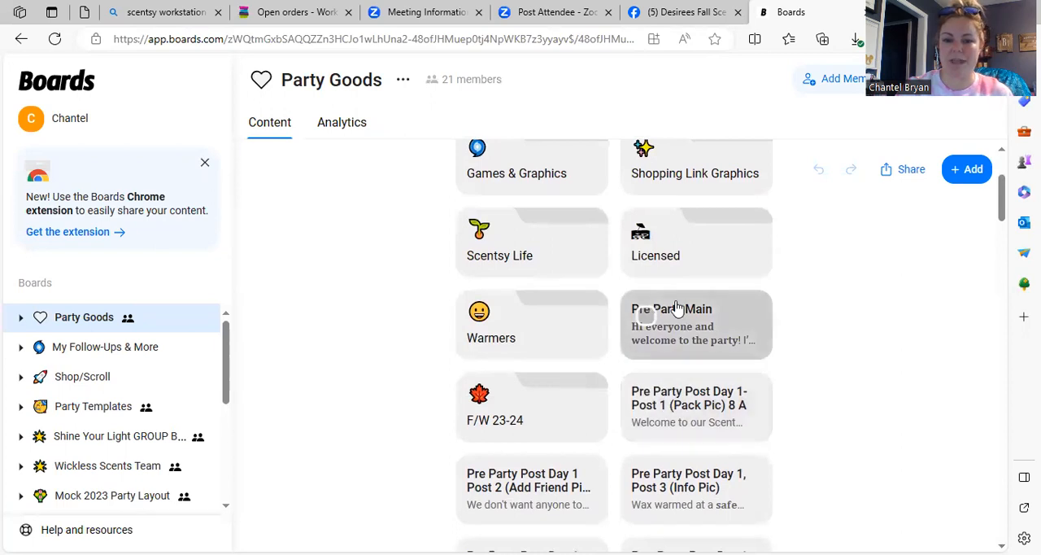
pyautogui.click(676, 307)
pyautogui.moveTo(431, 446); pyautogui.dragTo(254, 191)
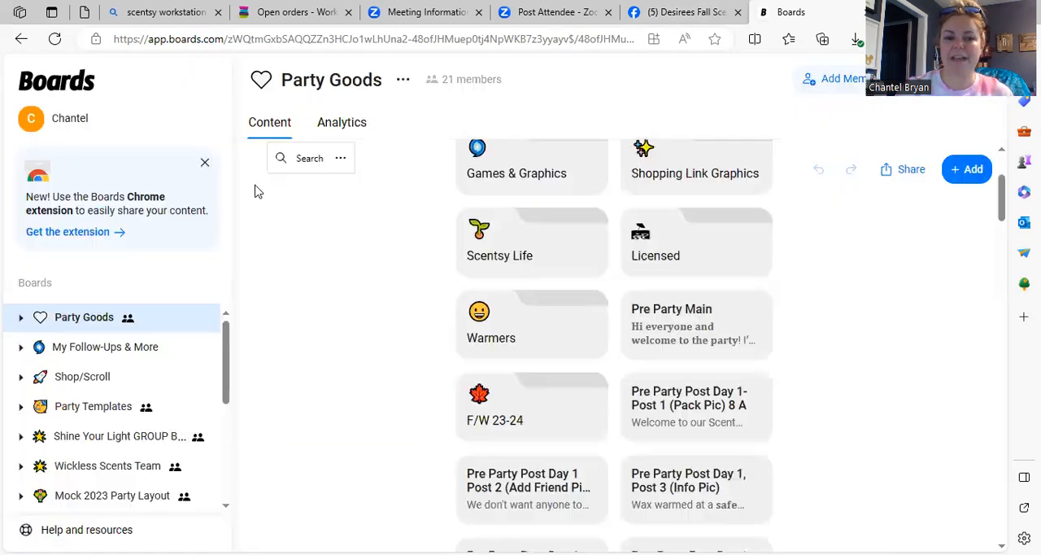
pyautogui.click(632, 329)
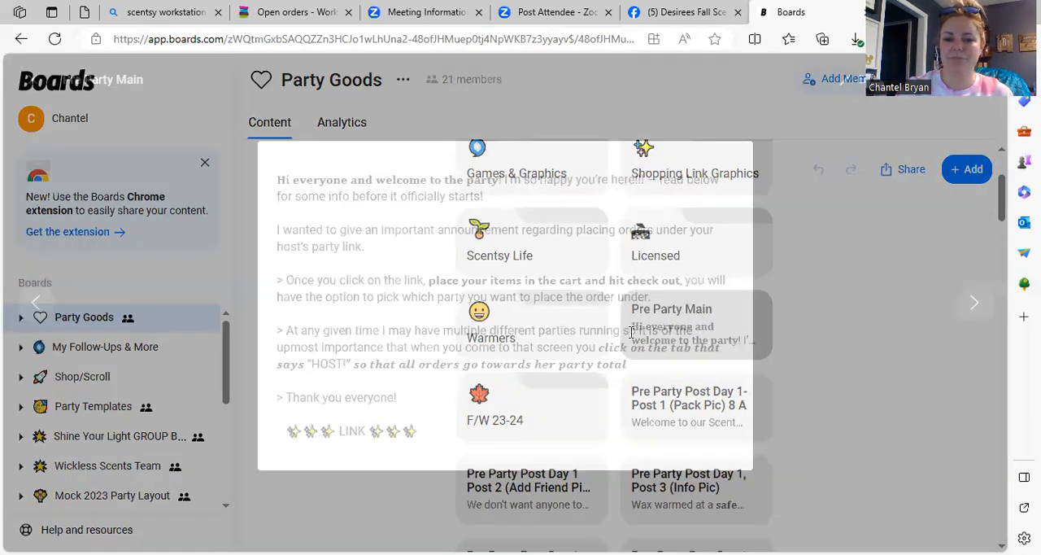
pyautogui.moveTo(425, 431); pyautogui.dragTo(285, 179)
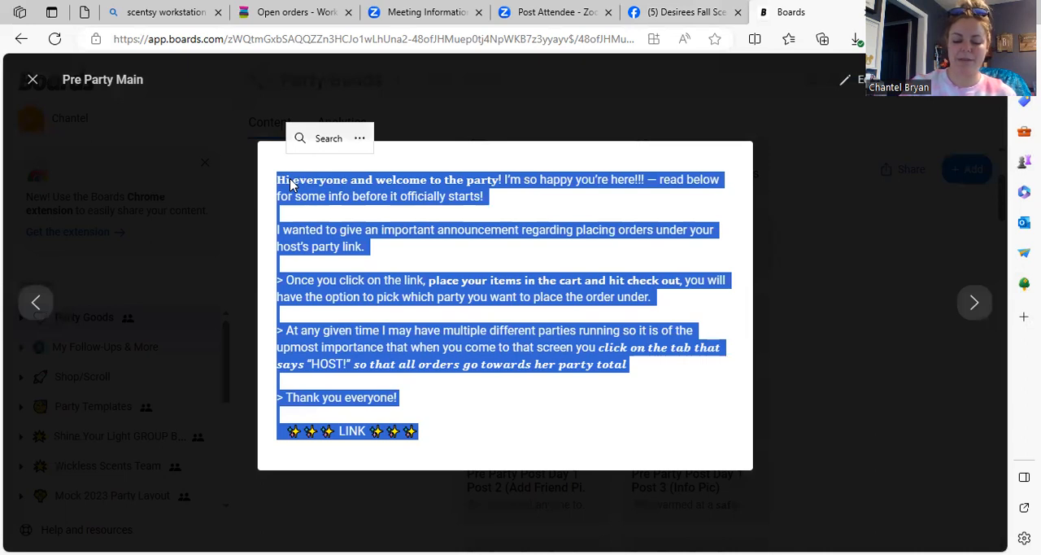
pyautogui.rightClick(291, 185)
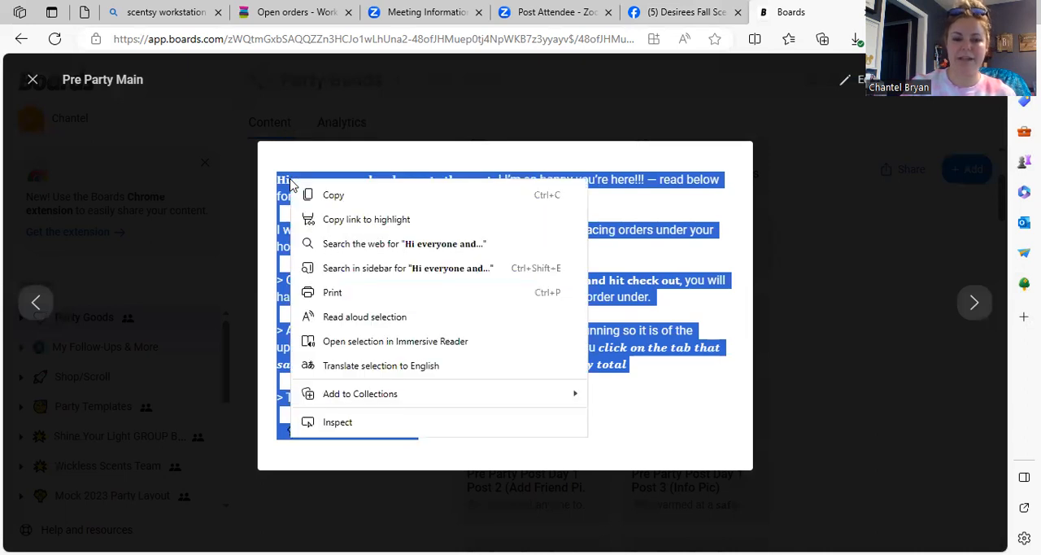
pyautogui.click(330, 196)
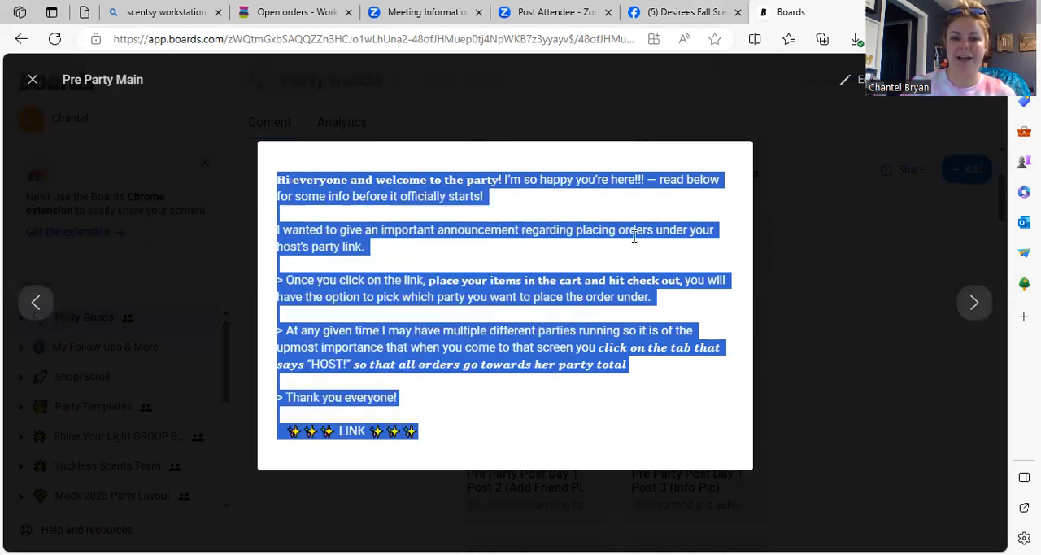
# Step: Paste the copied welcome text into the Facebook draft and move the sparkle LINK text onto its own line
pyautogui.click(675, 13)
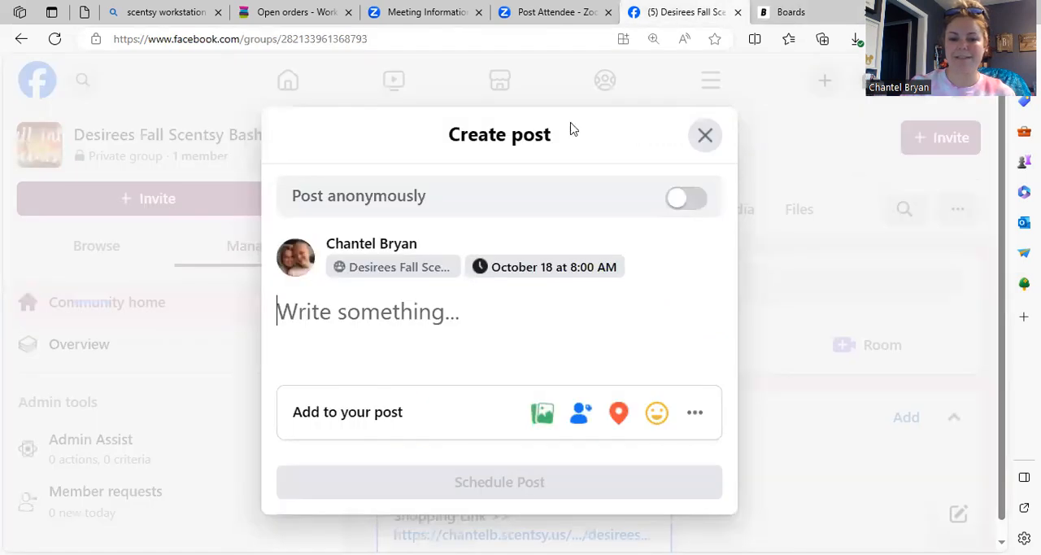
pyautogui.rightClick(370, 313)
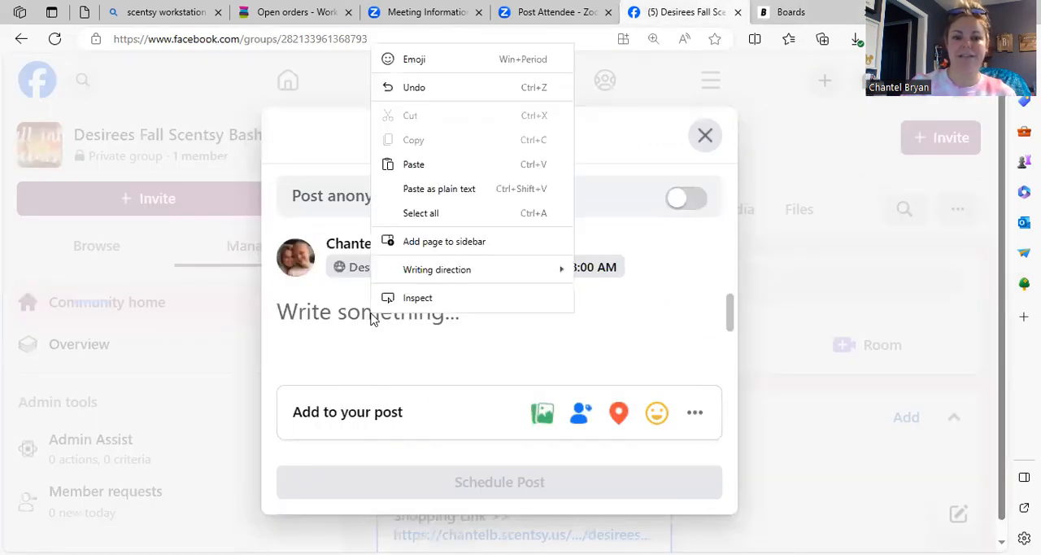
pyautogui.click(415, 170)
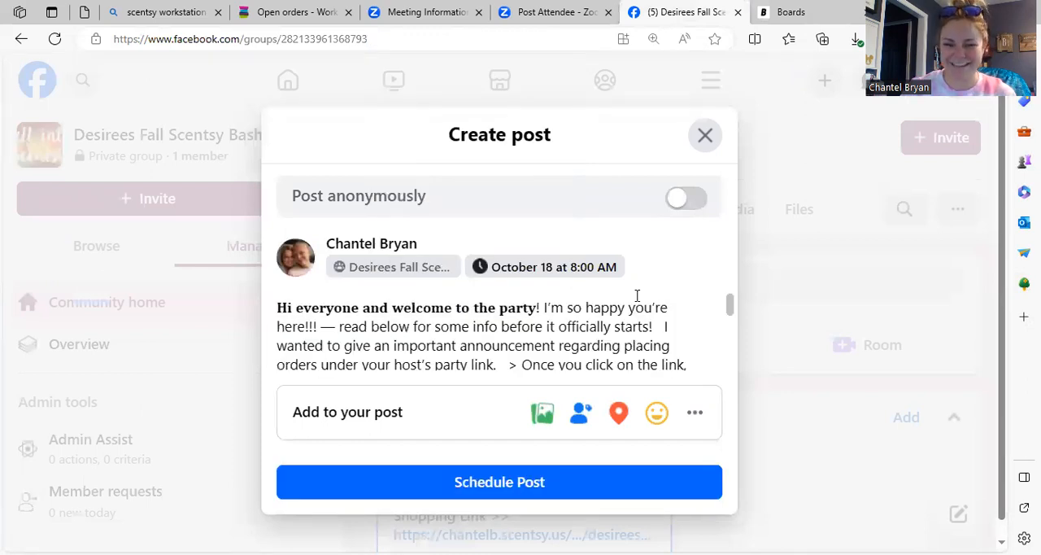
pyautogui.moveTo(730, 313); pyautogui.dragTo(729, 348)
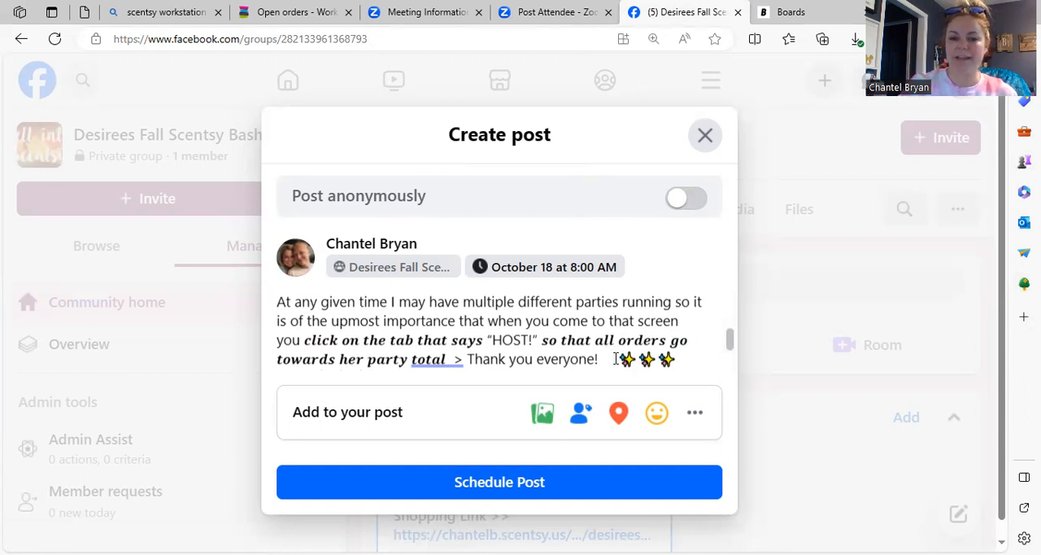
pyautogui.press('Return')
pyautogui.moveTo(727, 345); pyautogui.dragTo(727, 368)
# Step: Select the LINK placeholder in the draft, then switch to the Scentsy Dashboard's open orders and copy the 10/18 party's URL
pyautogui.doubleClick(348, 310)
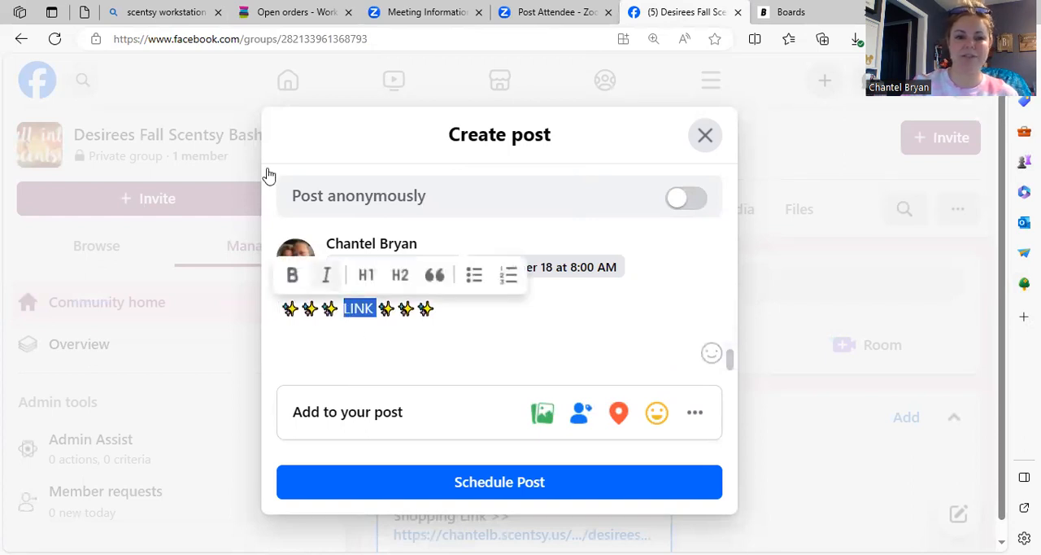
pyautogui.hotkey('alt', 'Tab')
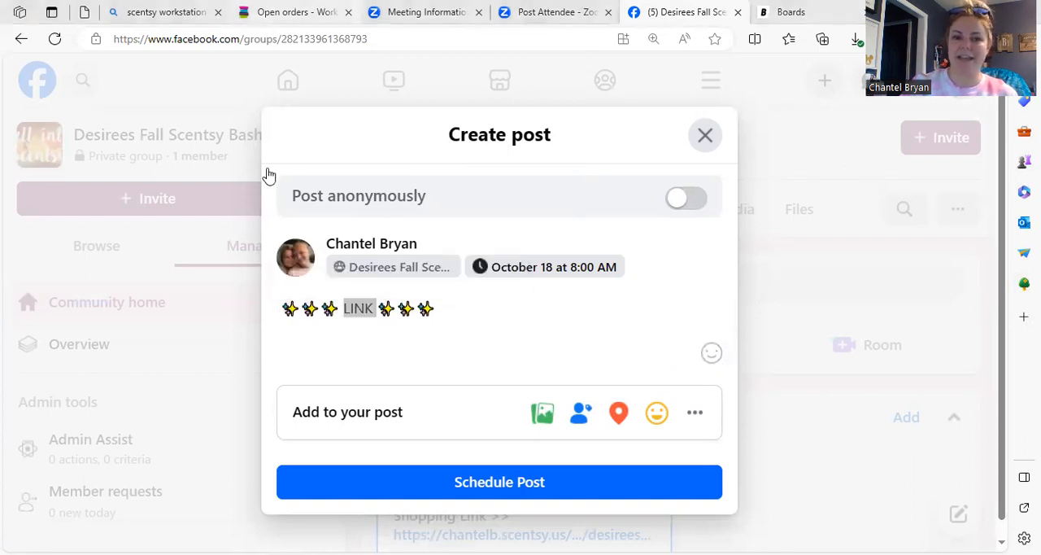
pyautogui.click(294, 12)
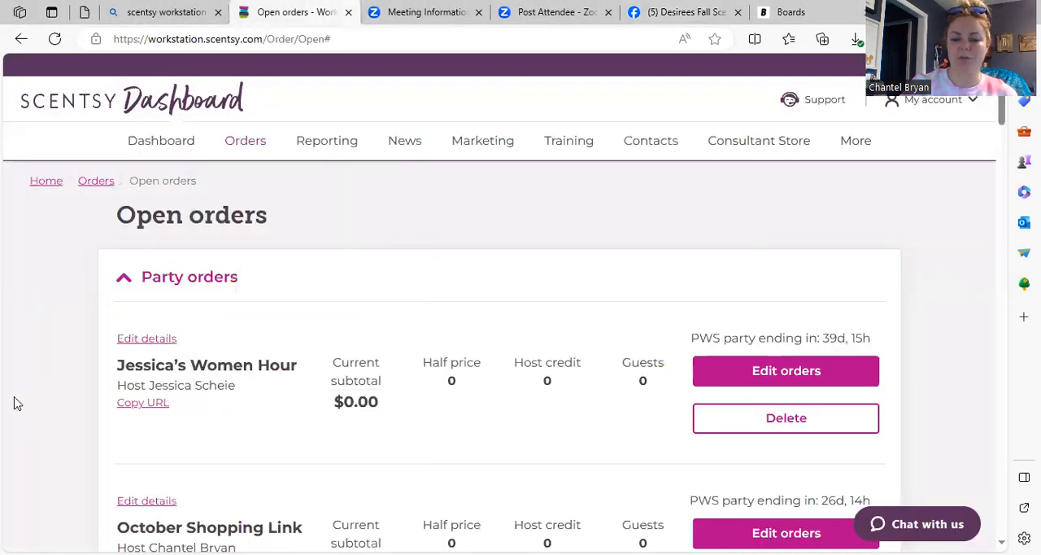
pyautogui.scroll(-2, 17, 404)
pyautogui.scroll(-15, 17, 403)
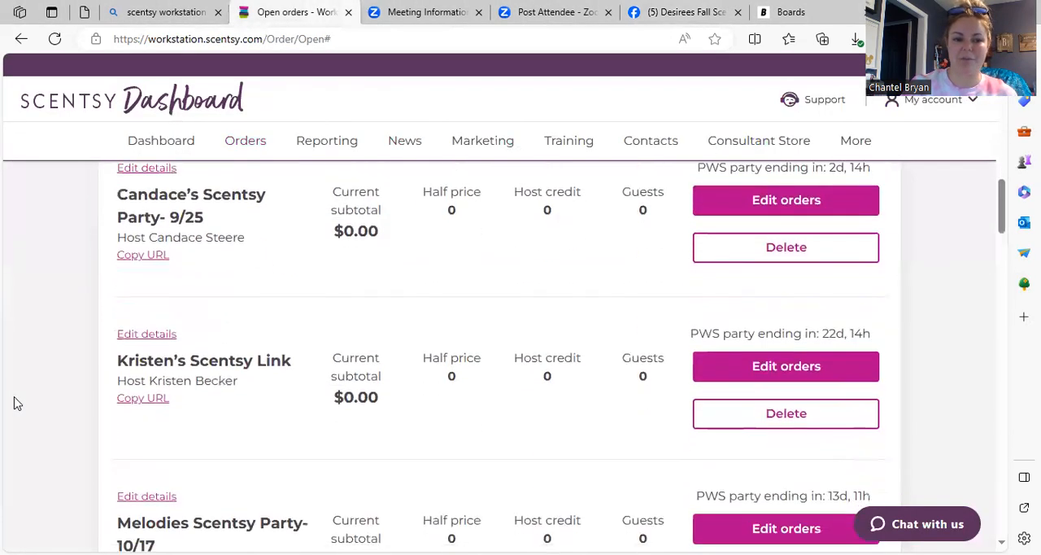
pyautogui.scroll(-6, 17, 403)
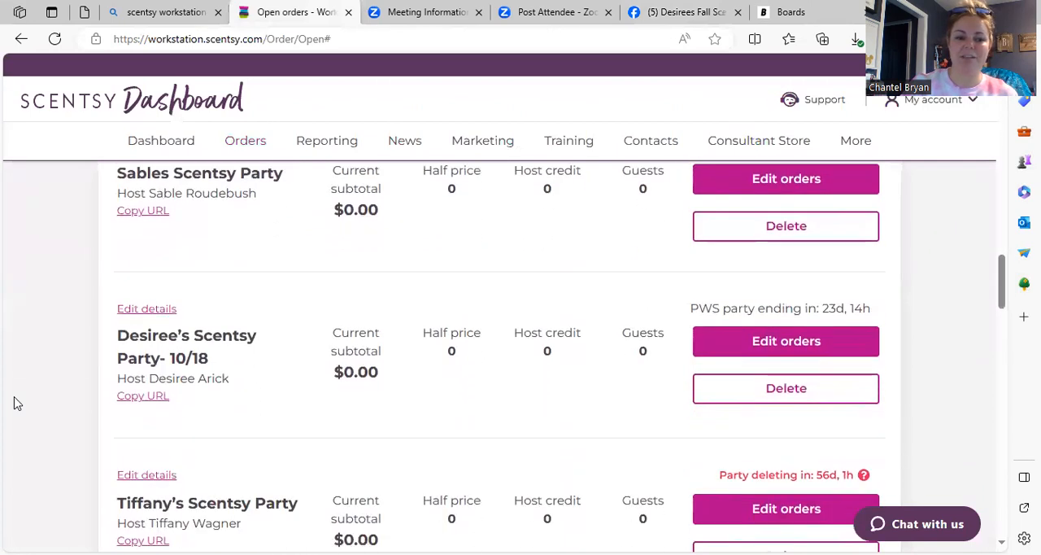
pyautogui.click(155, 396)
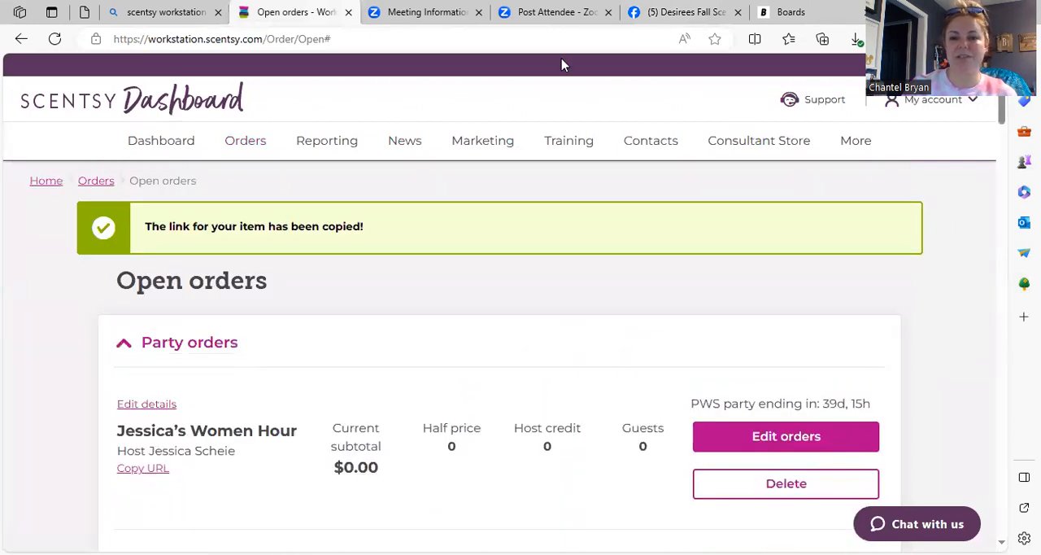
# Step: Return to the Facebook draft, replace the LINK placeholder between the sparkles with the copied party URL, and schedule the post
pyautogui.click(683, 12)
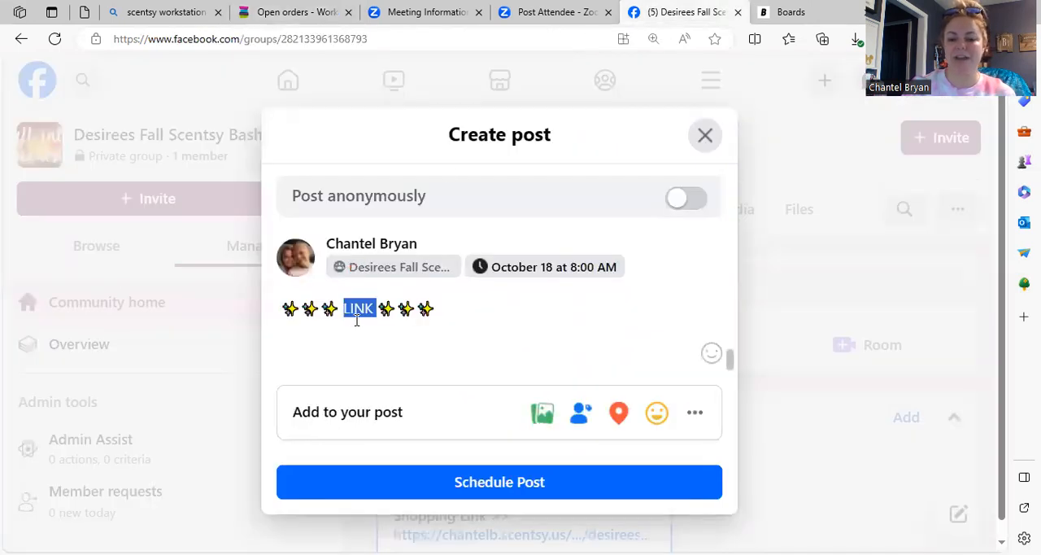
pyautogui.press('BackSpace')
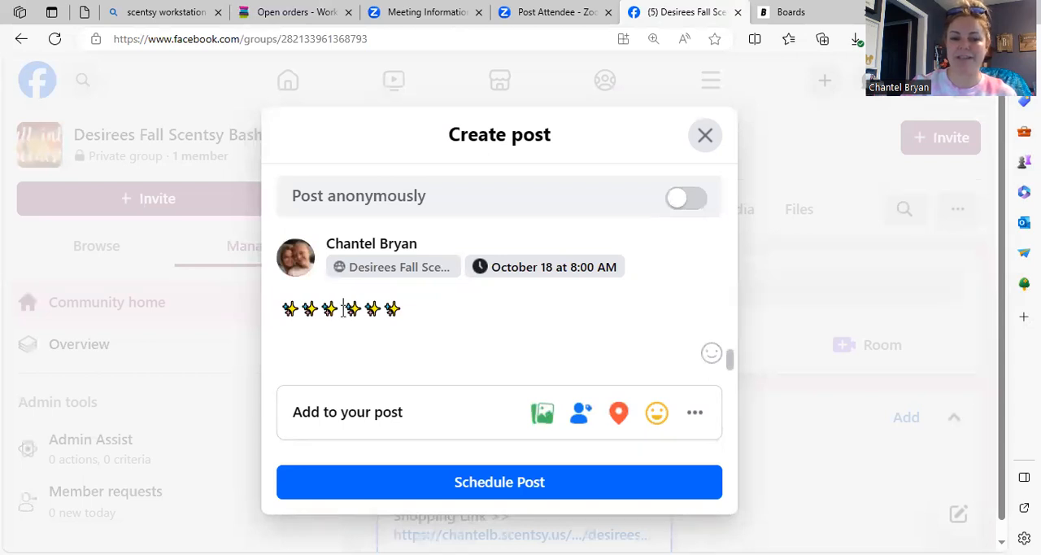
pyautogui.rightClick(342, 310)
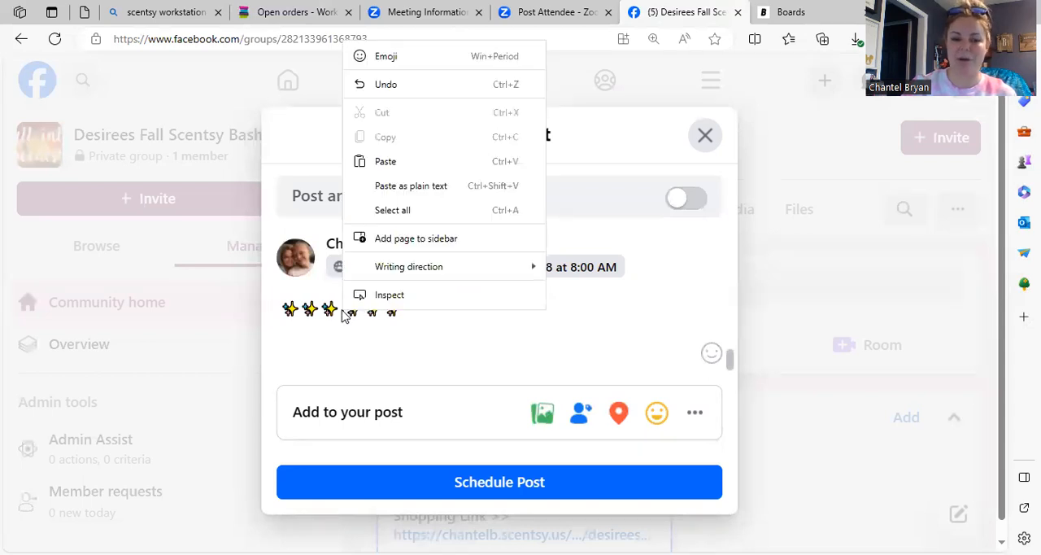
pyautogui.click(384, 160)
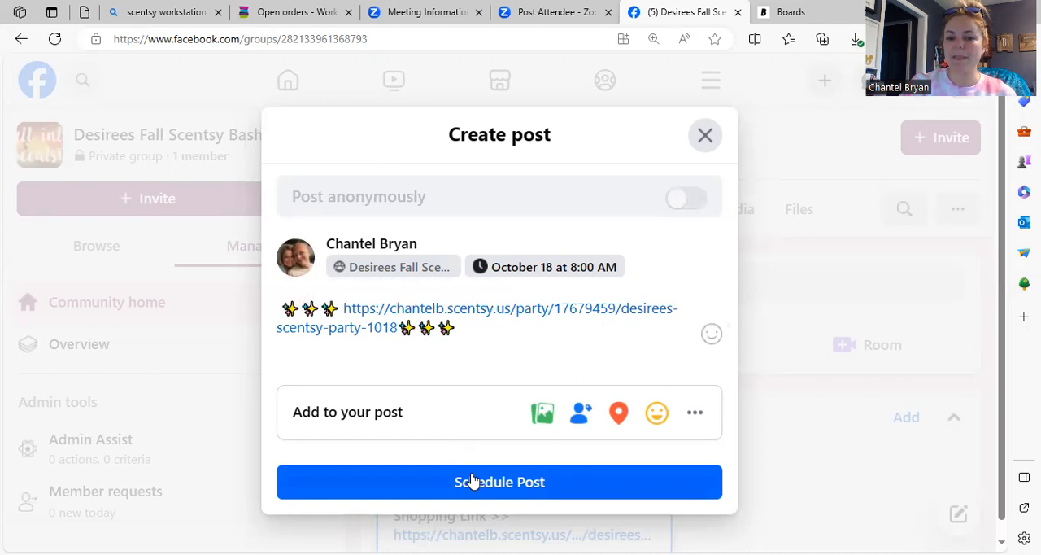
pyautogui.click(487, 495)
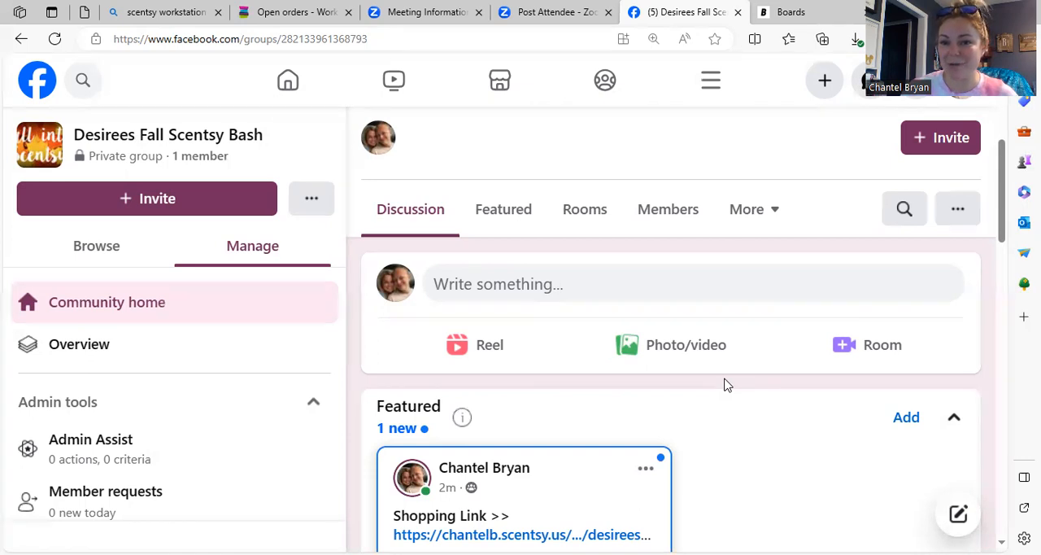
# Step: Switch to Boards and look through the pre-party and party day post templates in Party Goods
pyautogui.click(801, 13)
pyautogui.click(813, 315)
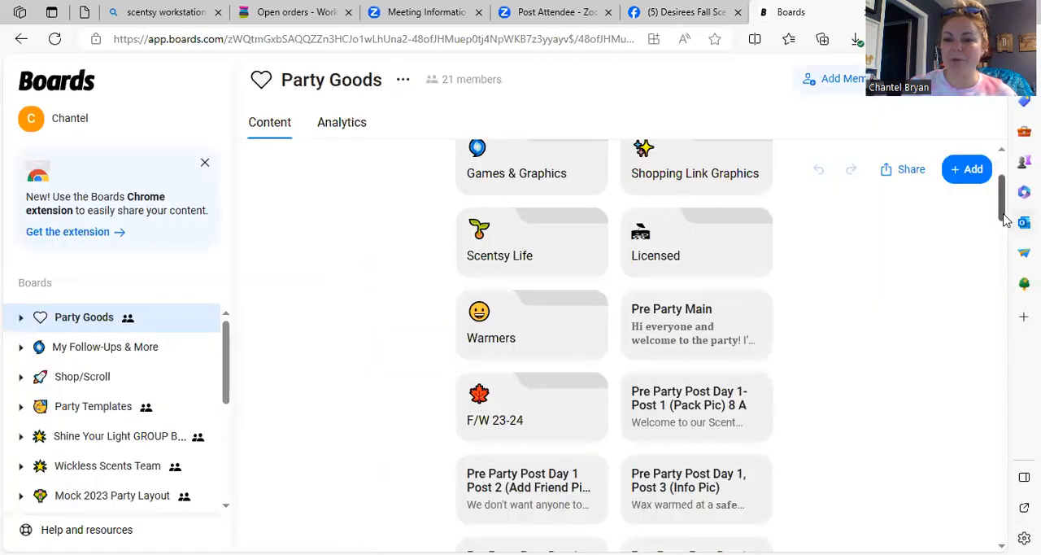
pyautogui.moveTo(1004, 219); pyautogui.dragTo(1002, 232)
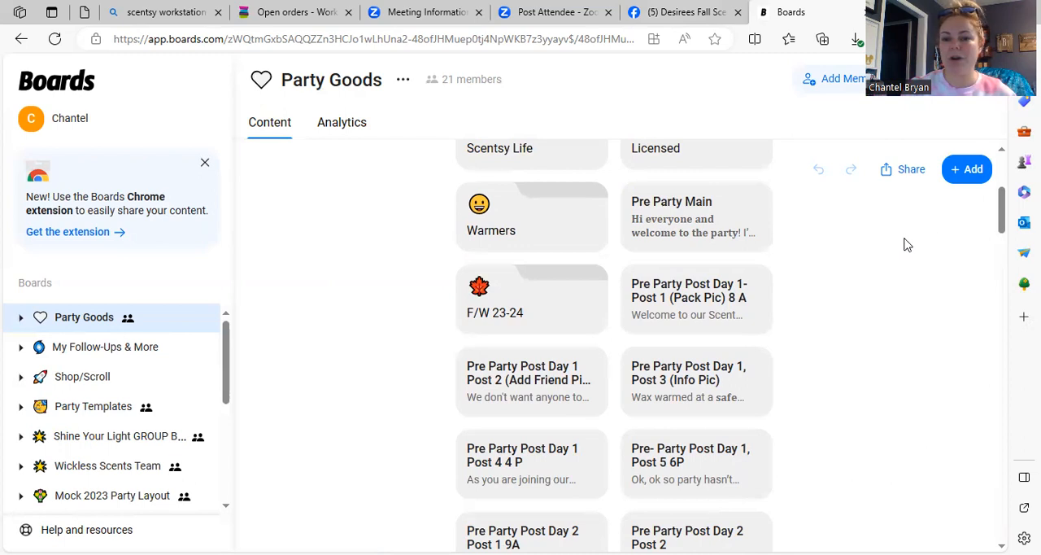
pyautogui.moveTo(1000, 226); pyautogui.dragTo(1002, 260)
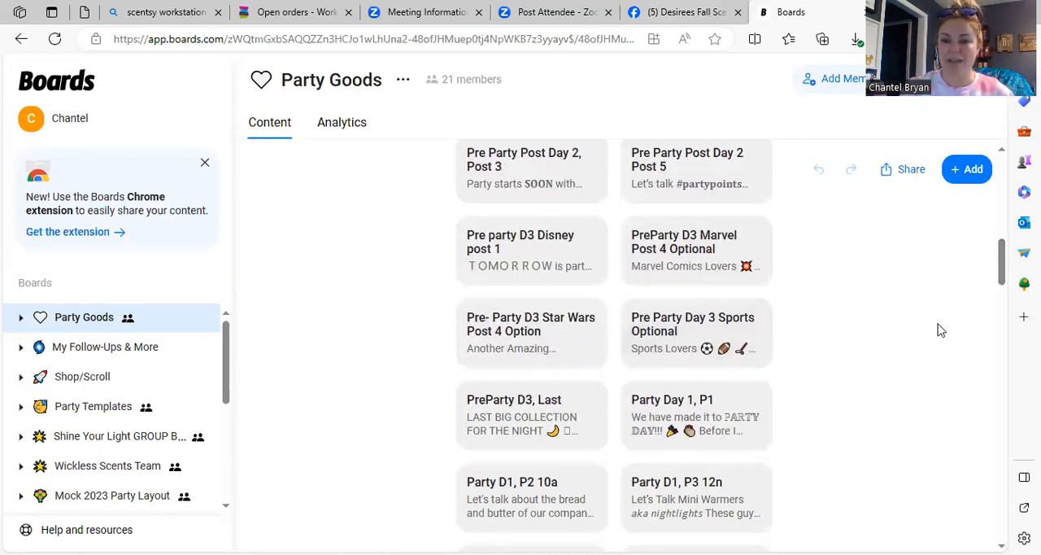
pyautogui.scroll(-2, 1003, 277)
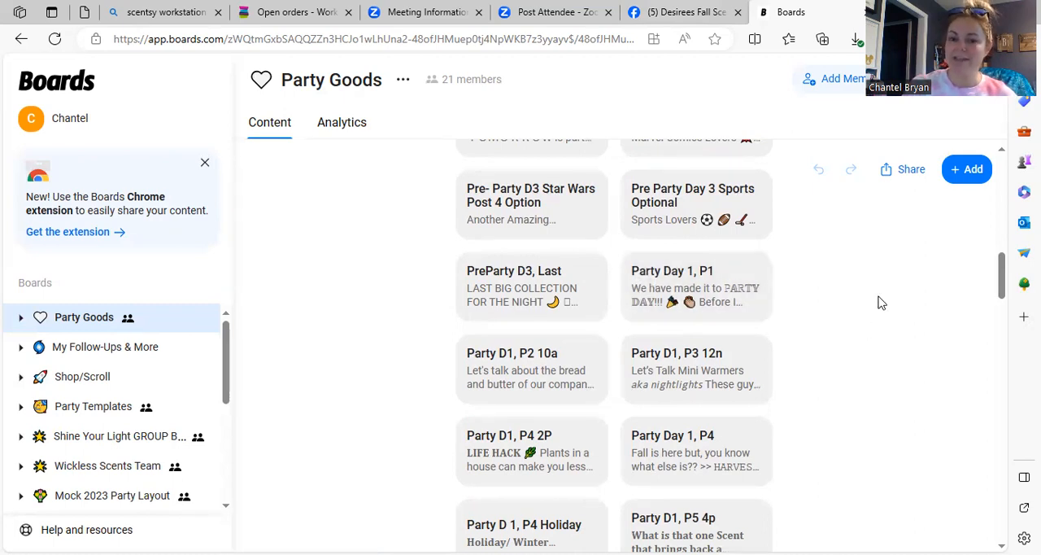
# Step: Look through the Party Day 1 and Day 2 posts and the Purifier photos in Day 2 Pics, then return to Party Goods
pyautogui.moveTo(1002, 271)
pyautogui.mouseDown()
pyautogui.moveTo(995, 299)
pyautogui.moveTo(994, 279)
pyautogui.mouseUp()
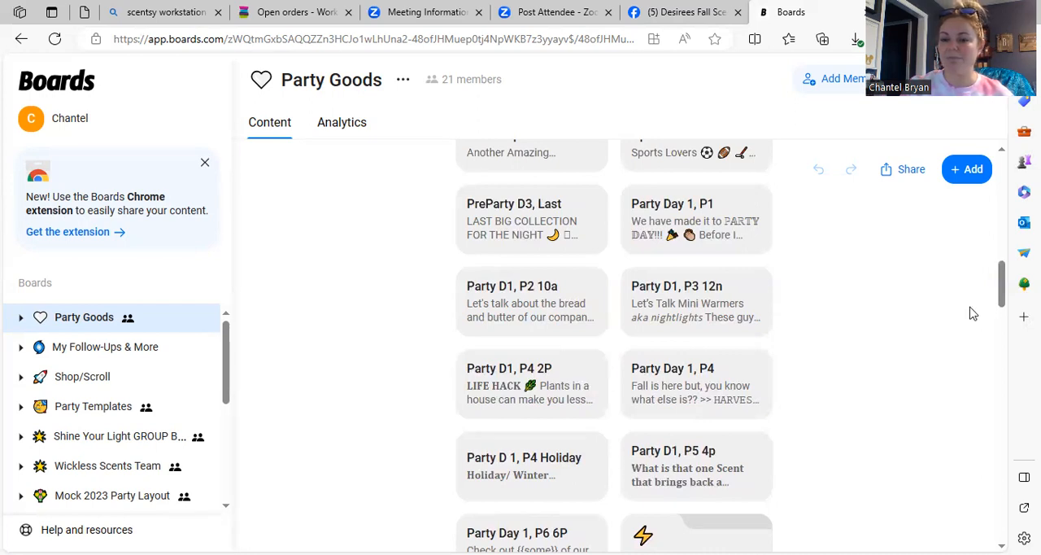
pyautogui.moveTo(1002, 300); pyautogui.dragTo(1007, 333)
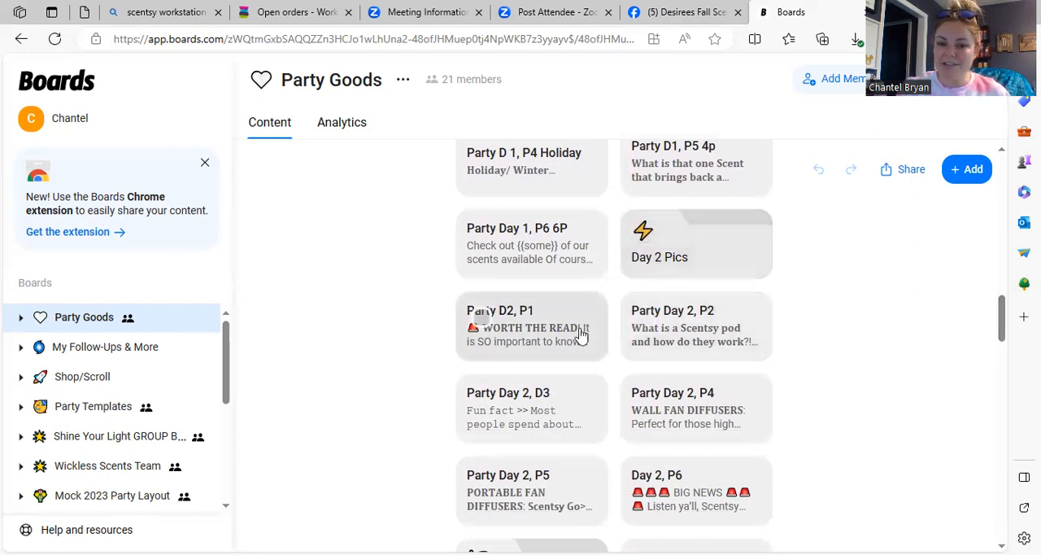
pyautogui.click(689, 277)
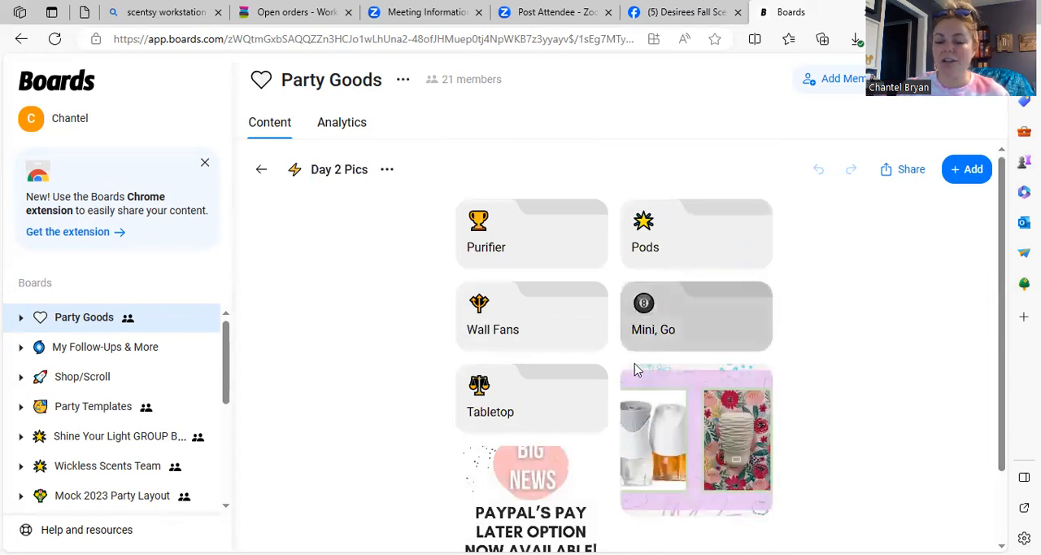
pyautogui.click(540, 271)
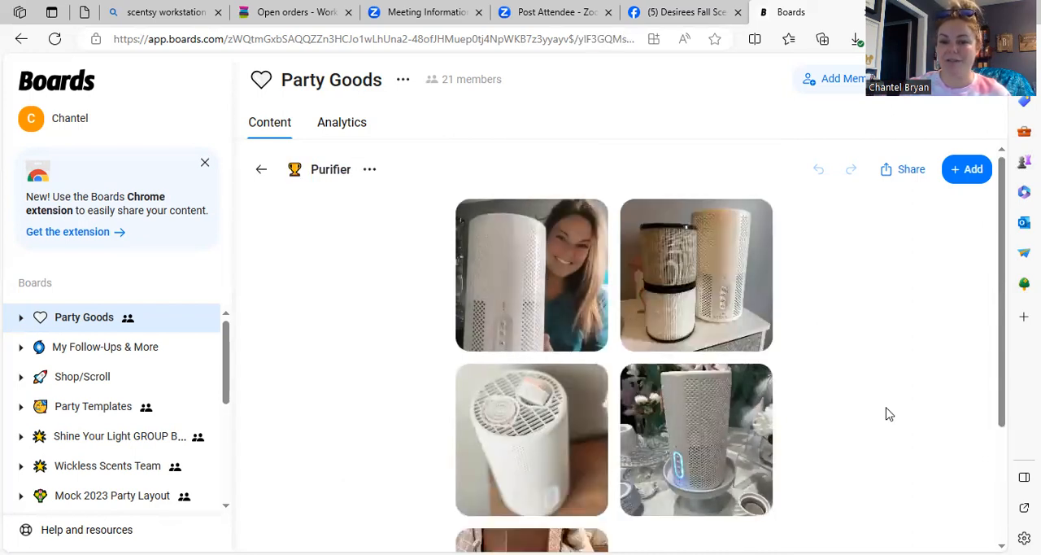
pyautogui.click(261, 170)
pyautogui.click(261, 170)
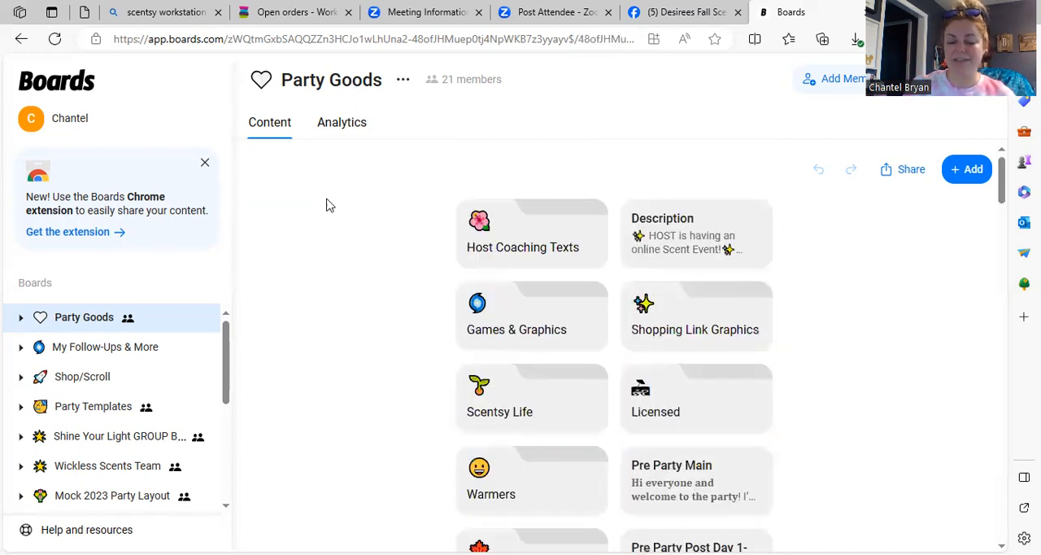
# Step: Read the Adding To Party message in the Host Coaching Texts folder, then return to the Party Goods board
pyautogui.click(537, 268)
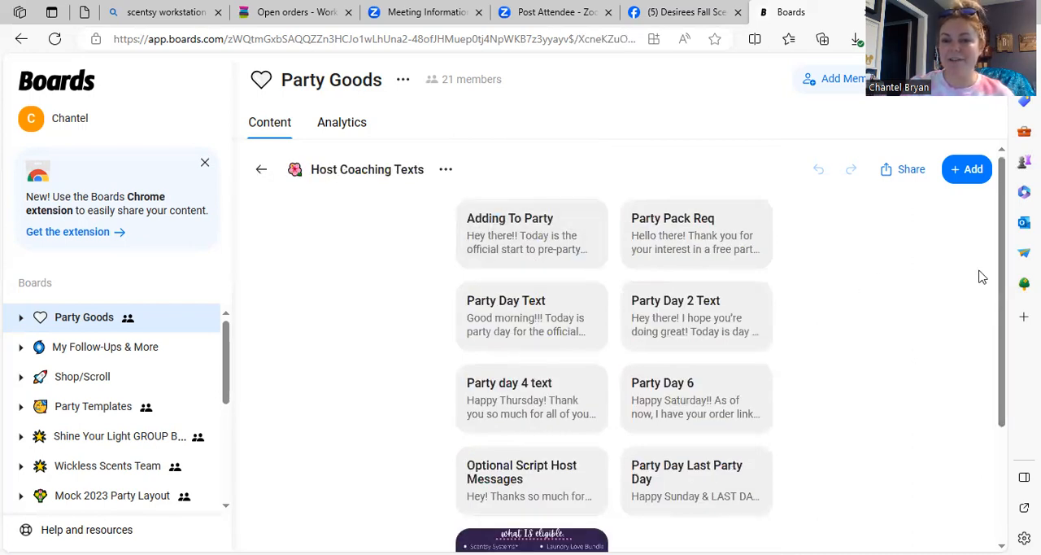
pyautogui.moveTo(1001, 272)
pyautogui.mouseDown()
pyautogui.moveTo(1004, 325)
pyautogui.moveTo(1002, 282)
pyautogui.mouseUp()
pyautogui.click(481, 206)
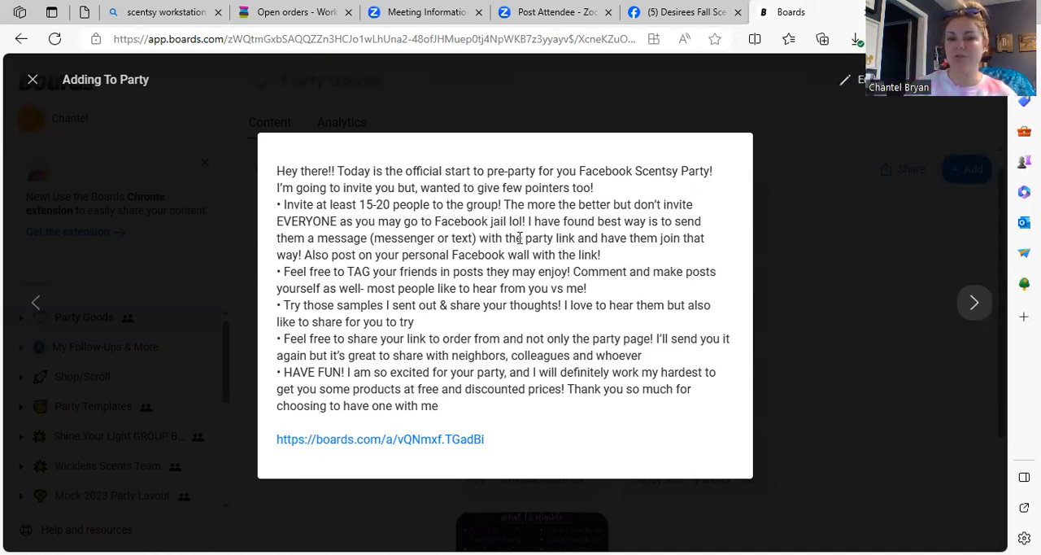
pyautogui.click(943, 245)
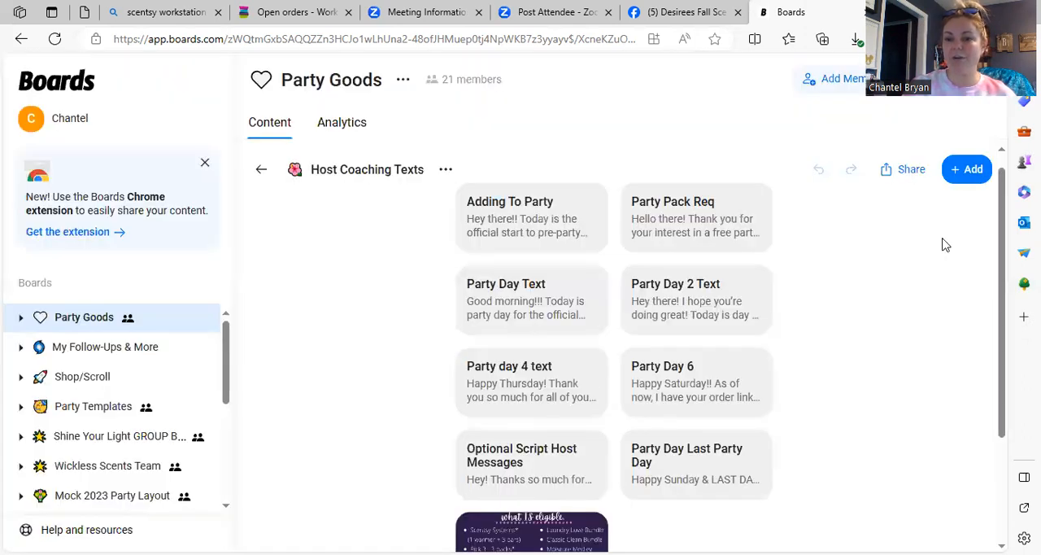
pyautogui.click(262, 171)
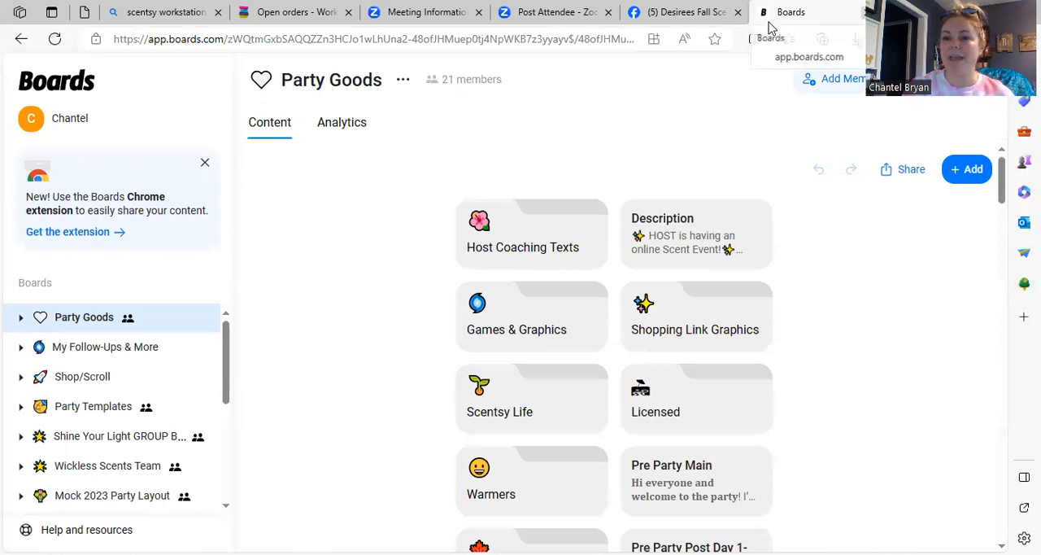
# Step: Close the Boards page and the Facebook party group page in the browser
pyautogui.click(724, 22)
pyautogui.click(868, 12)
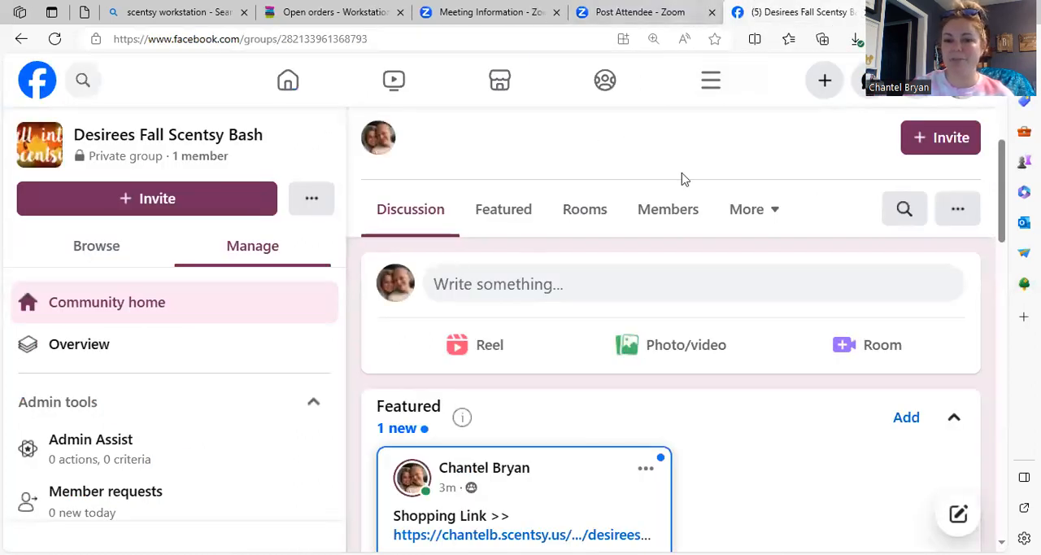
pyautogui.hotkey('ctrl', 'w')
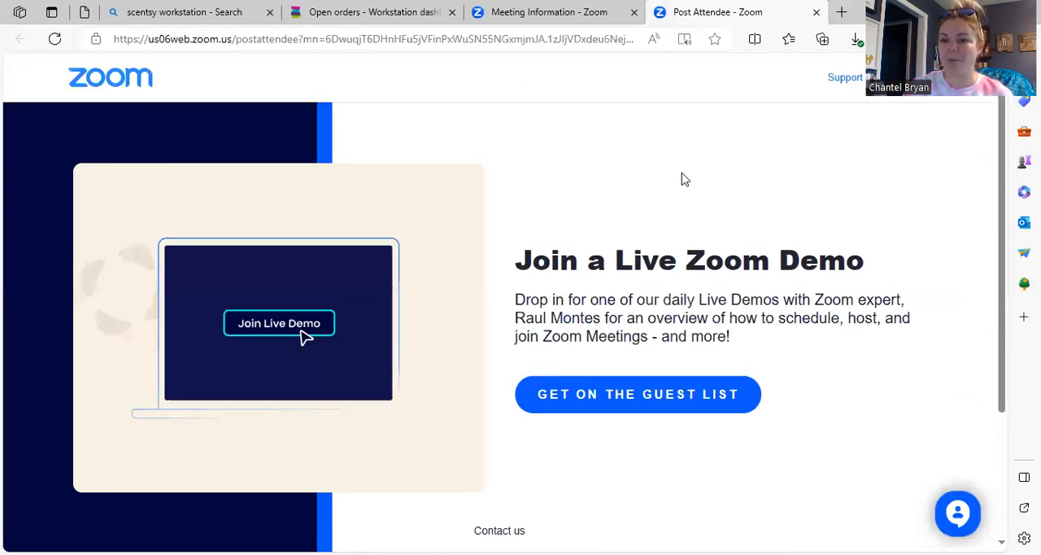